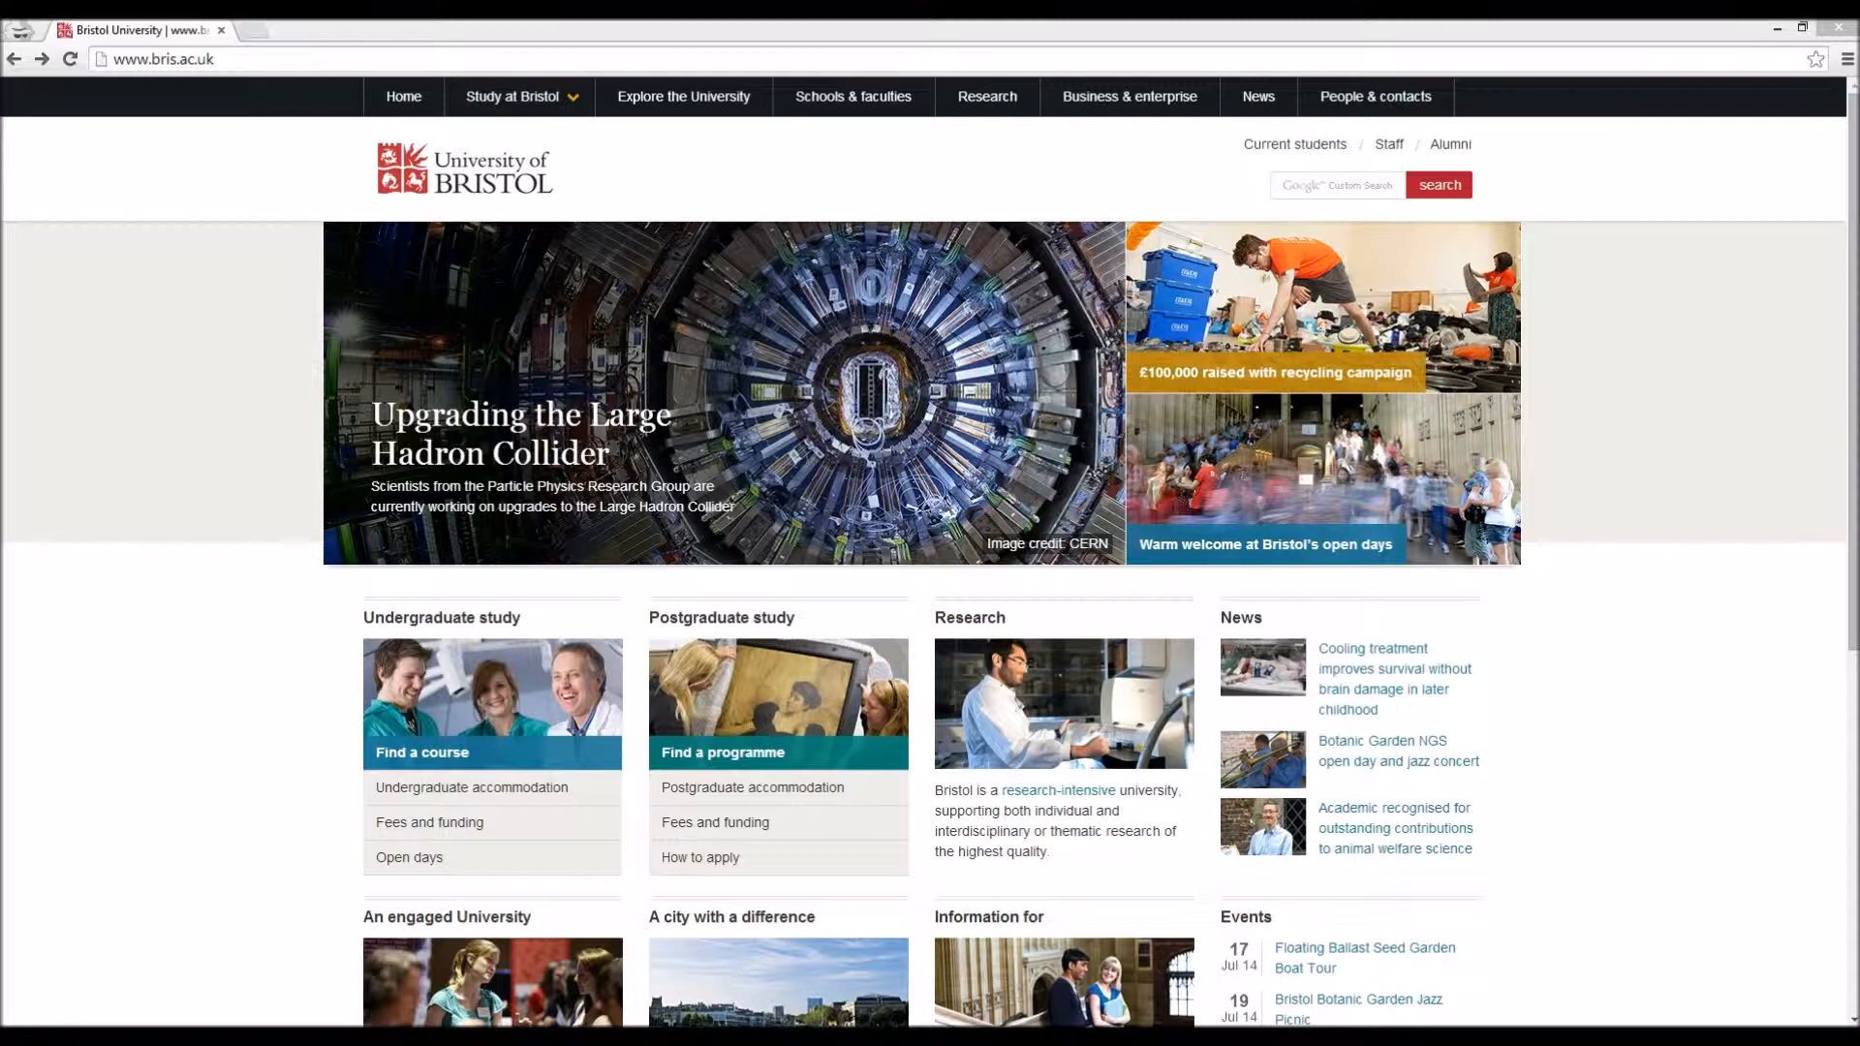
pyautogui.click(203, 60)
pyautogui.write('http://coiledcoils.chm.bris.ac.uk/app/cc_builder/')
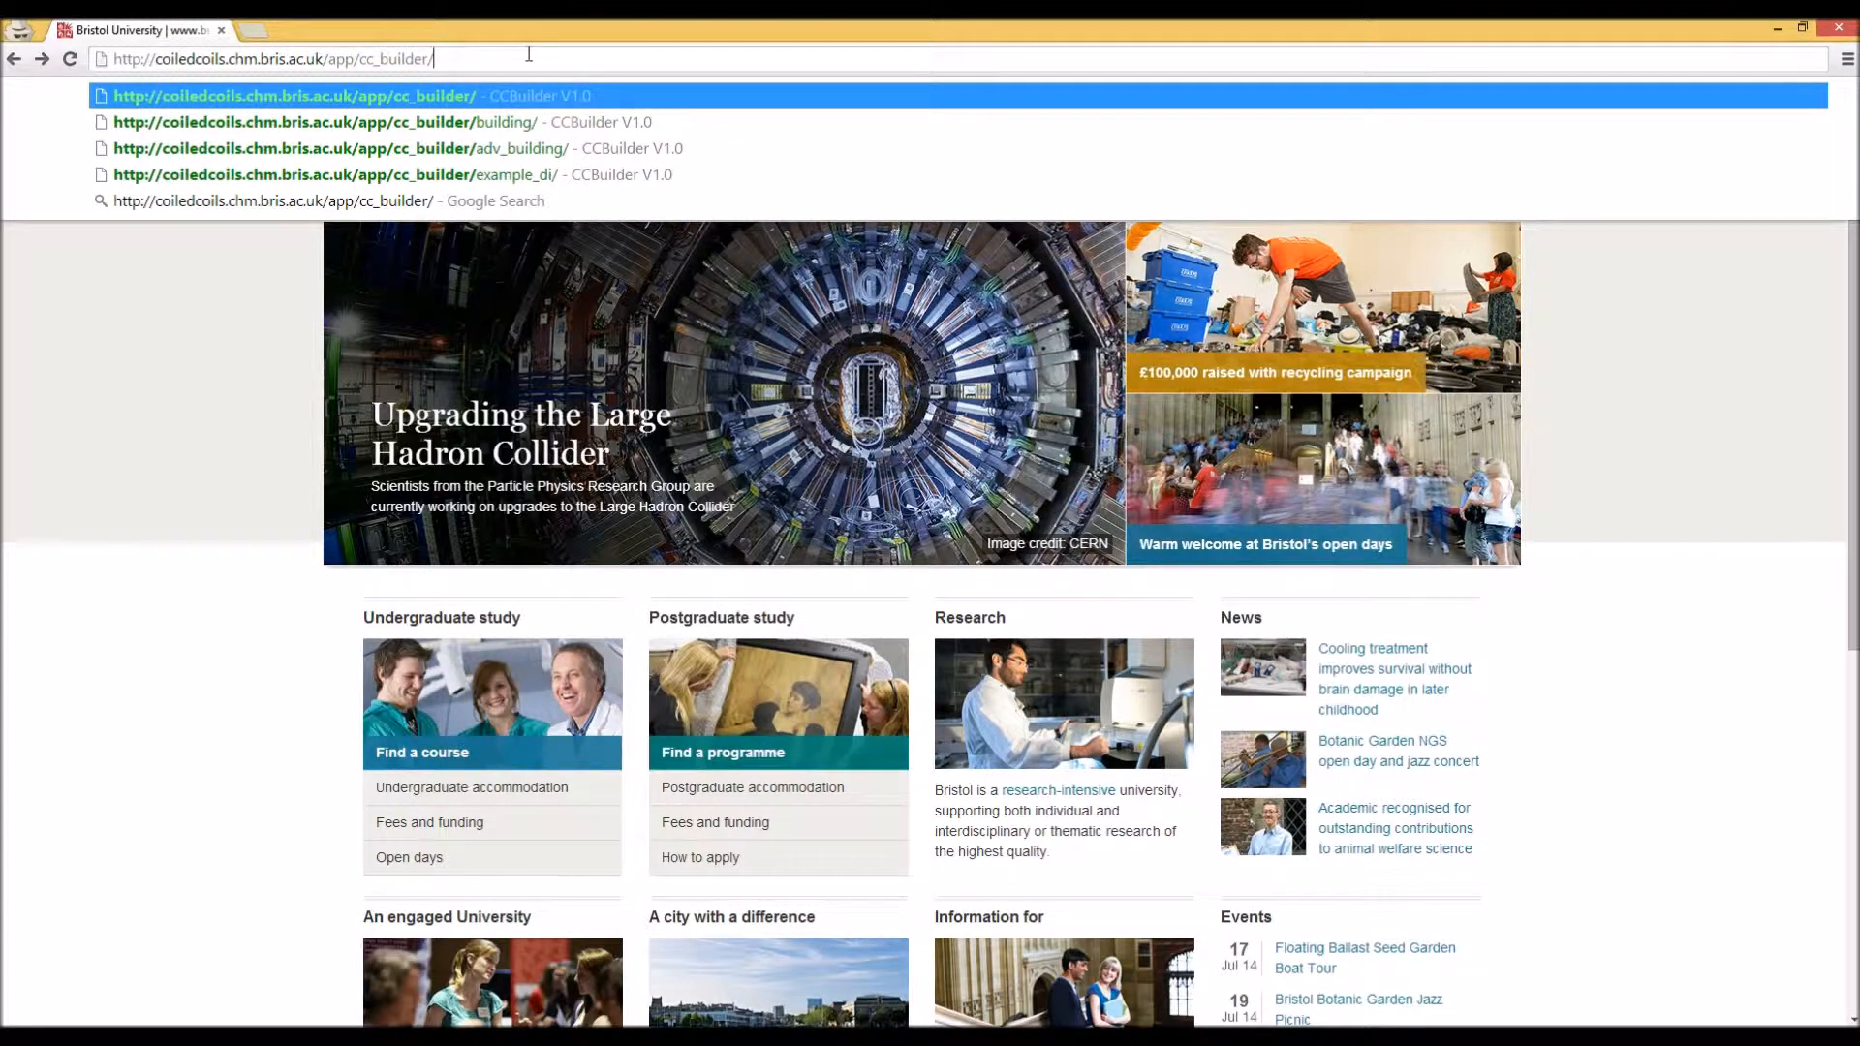
pyautogui.press('Return')
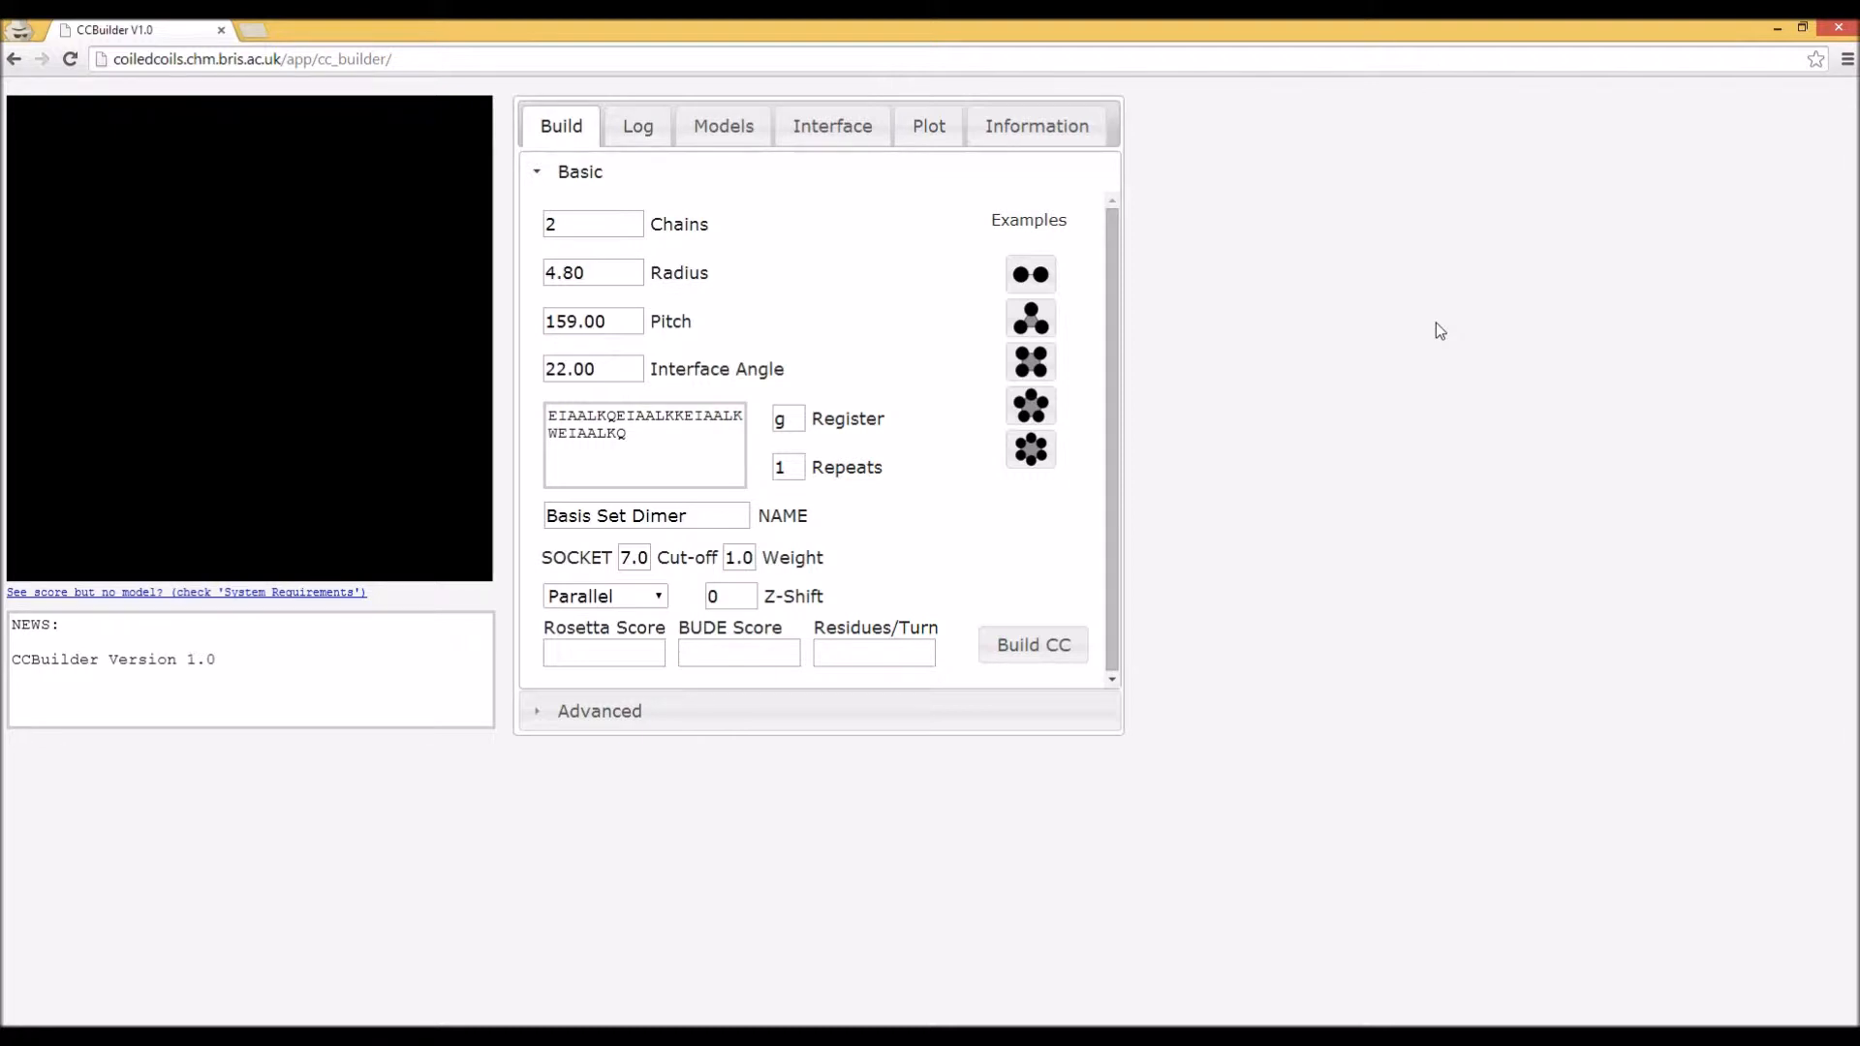
# - Load the three-chain example, Basis Set Trimer, and build its coiled-coil model
pyautogui.click(1031, 318)
pyautogui.click(1031, 645)
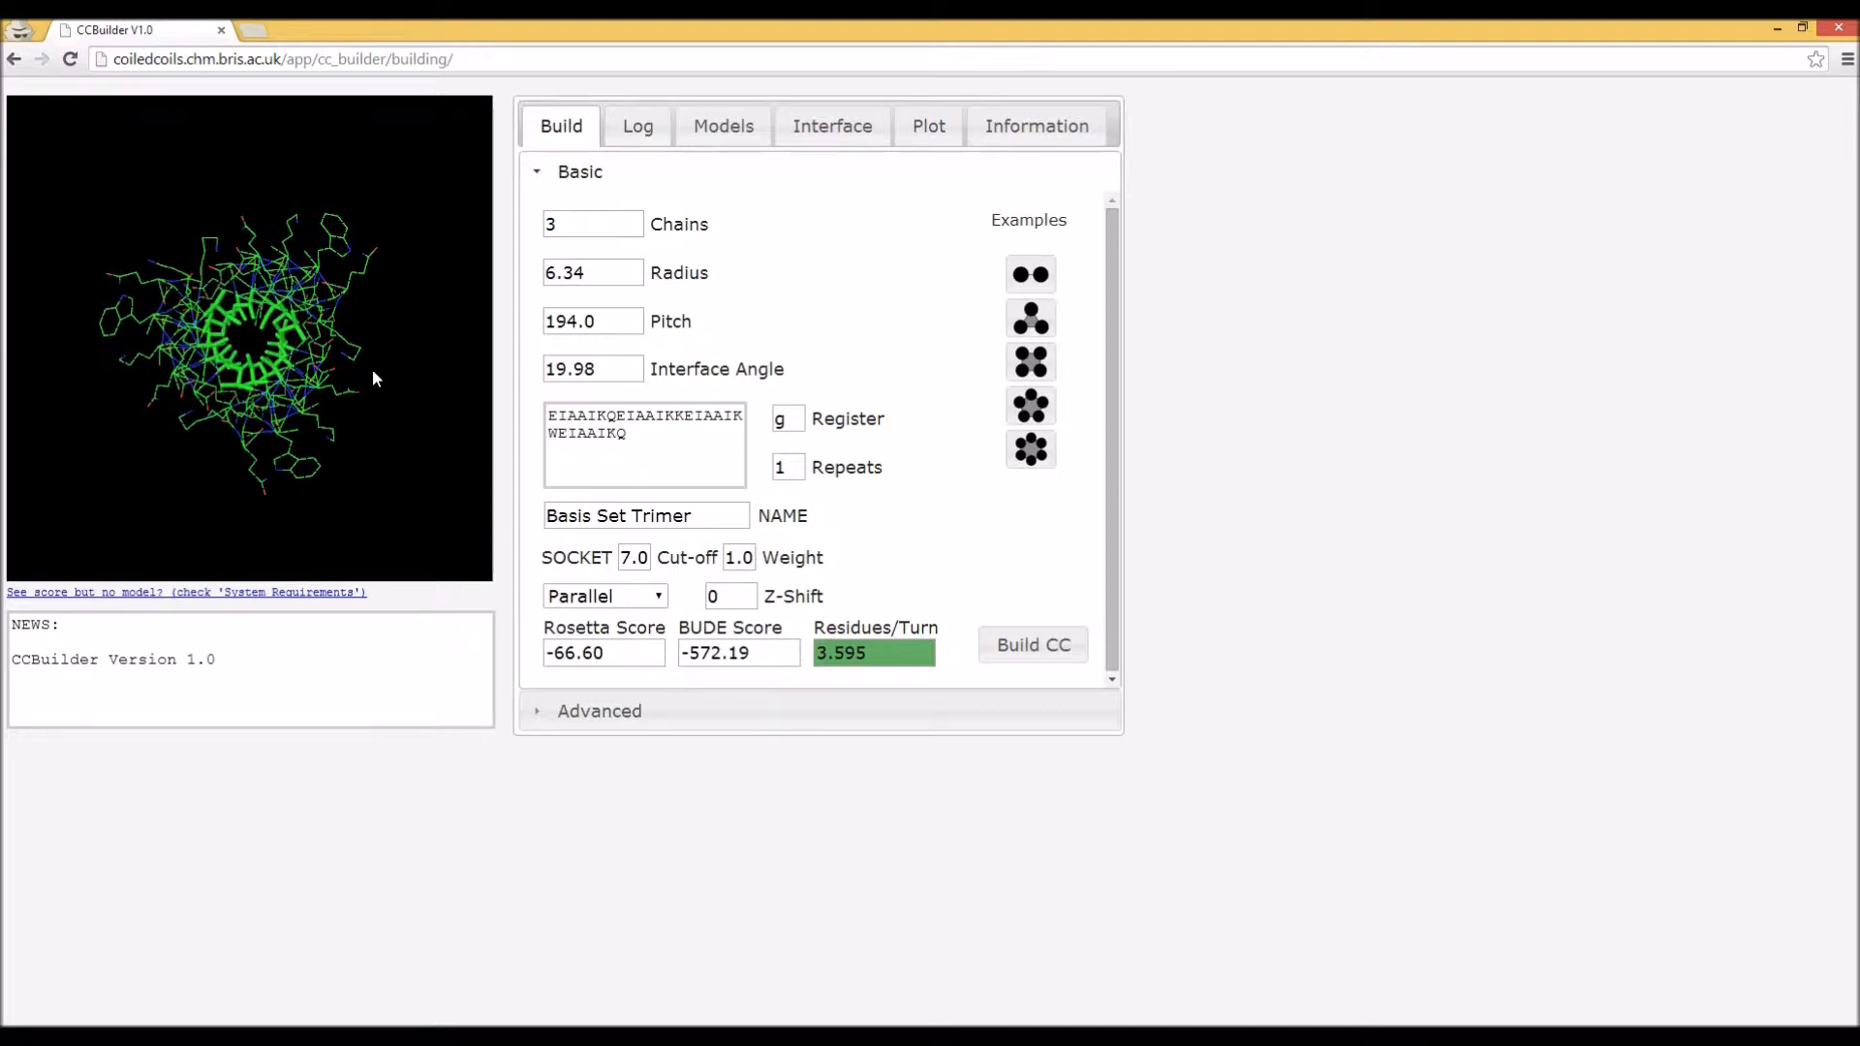
pyautogui.moveTo(348, 401); pyautogui.dragTo(286, 347)
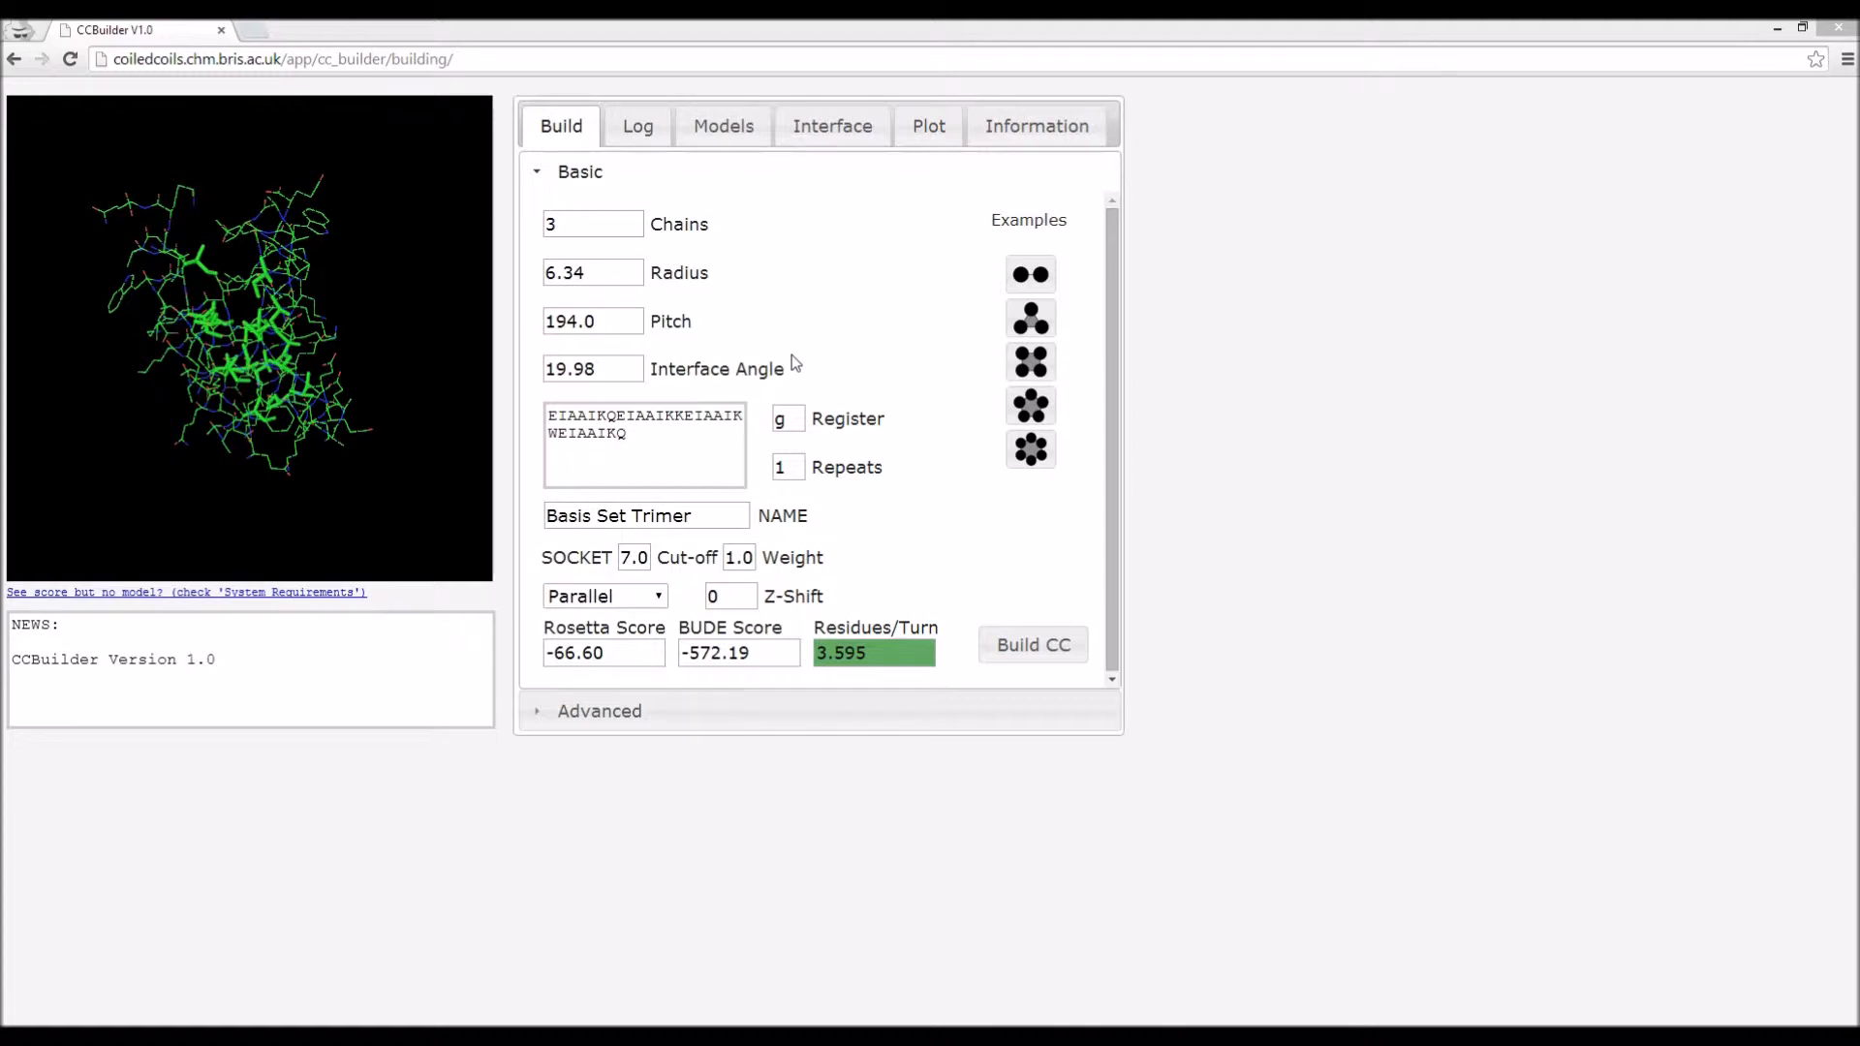
# - Show the interface angle between the coiled-coil centre, the upper helix's centre and that helix's red position a in the interface diagram
pyautogui.click(809, 142)
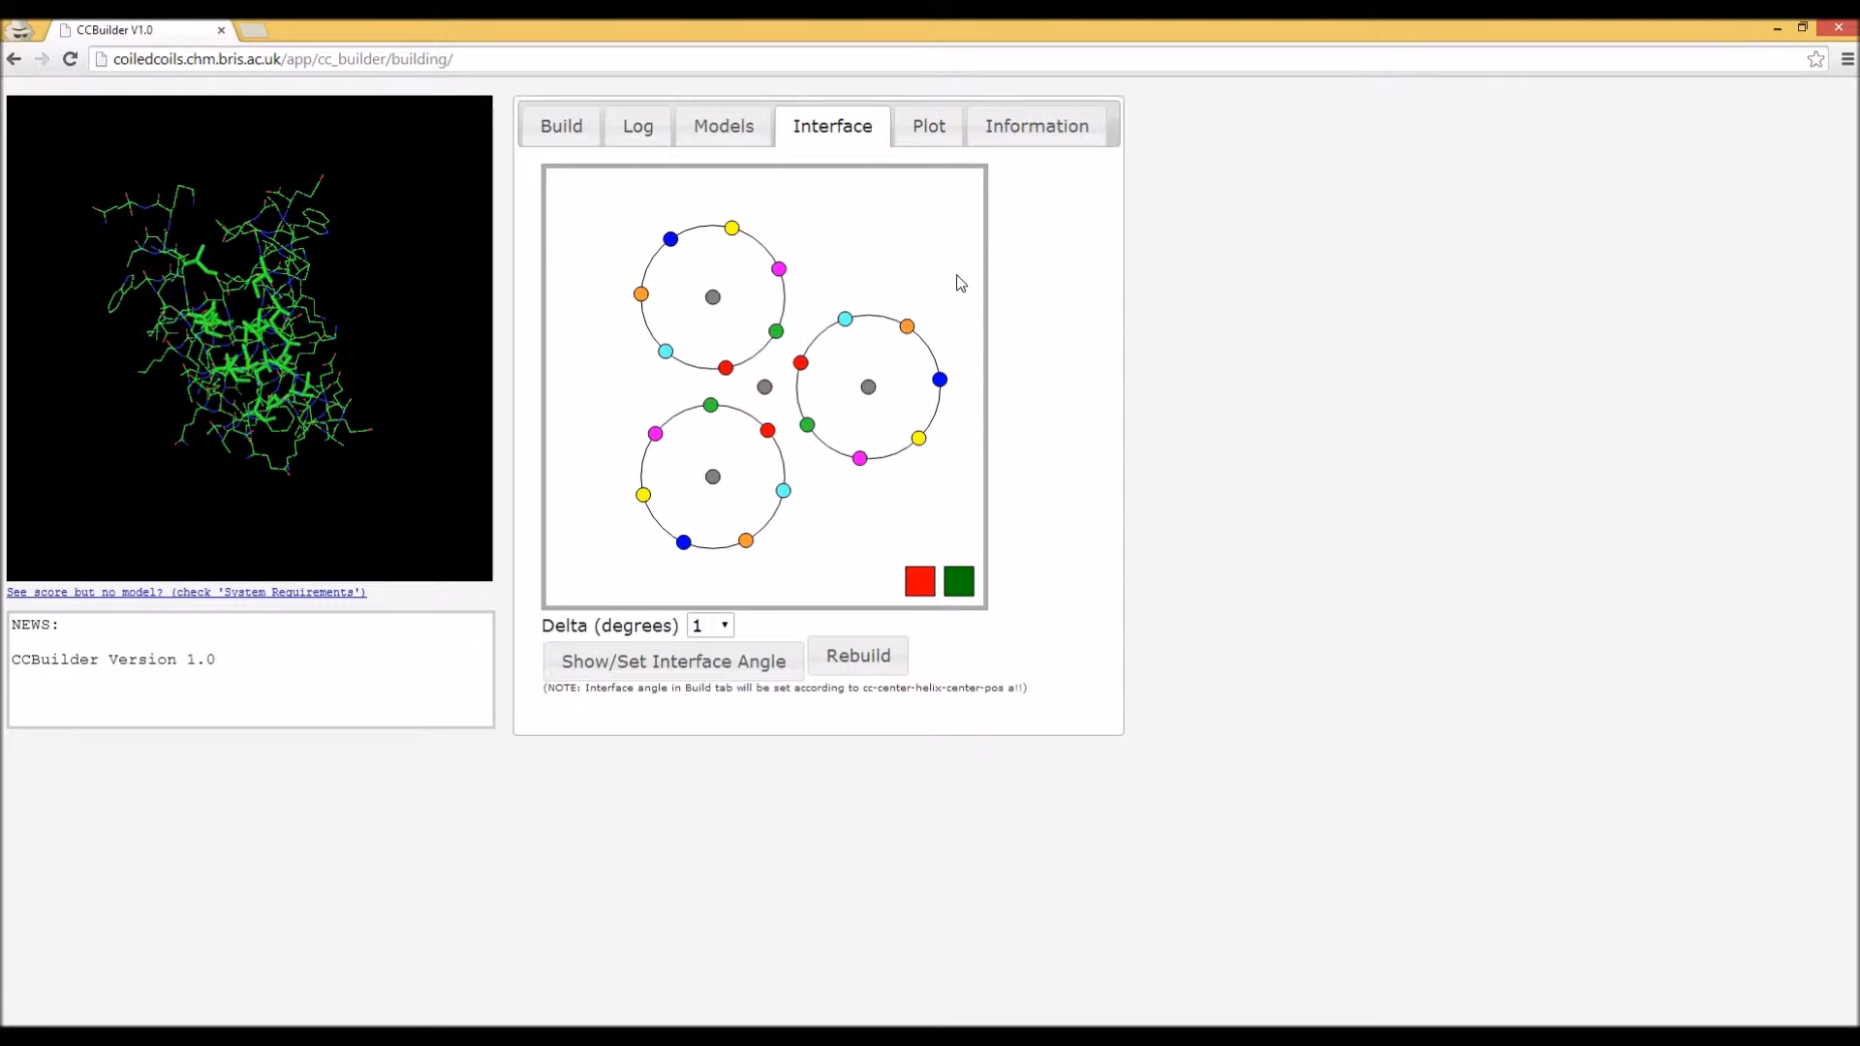
pyautogui.click(764, 387)
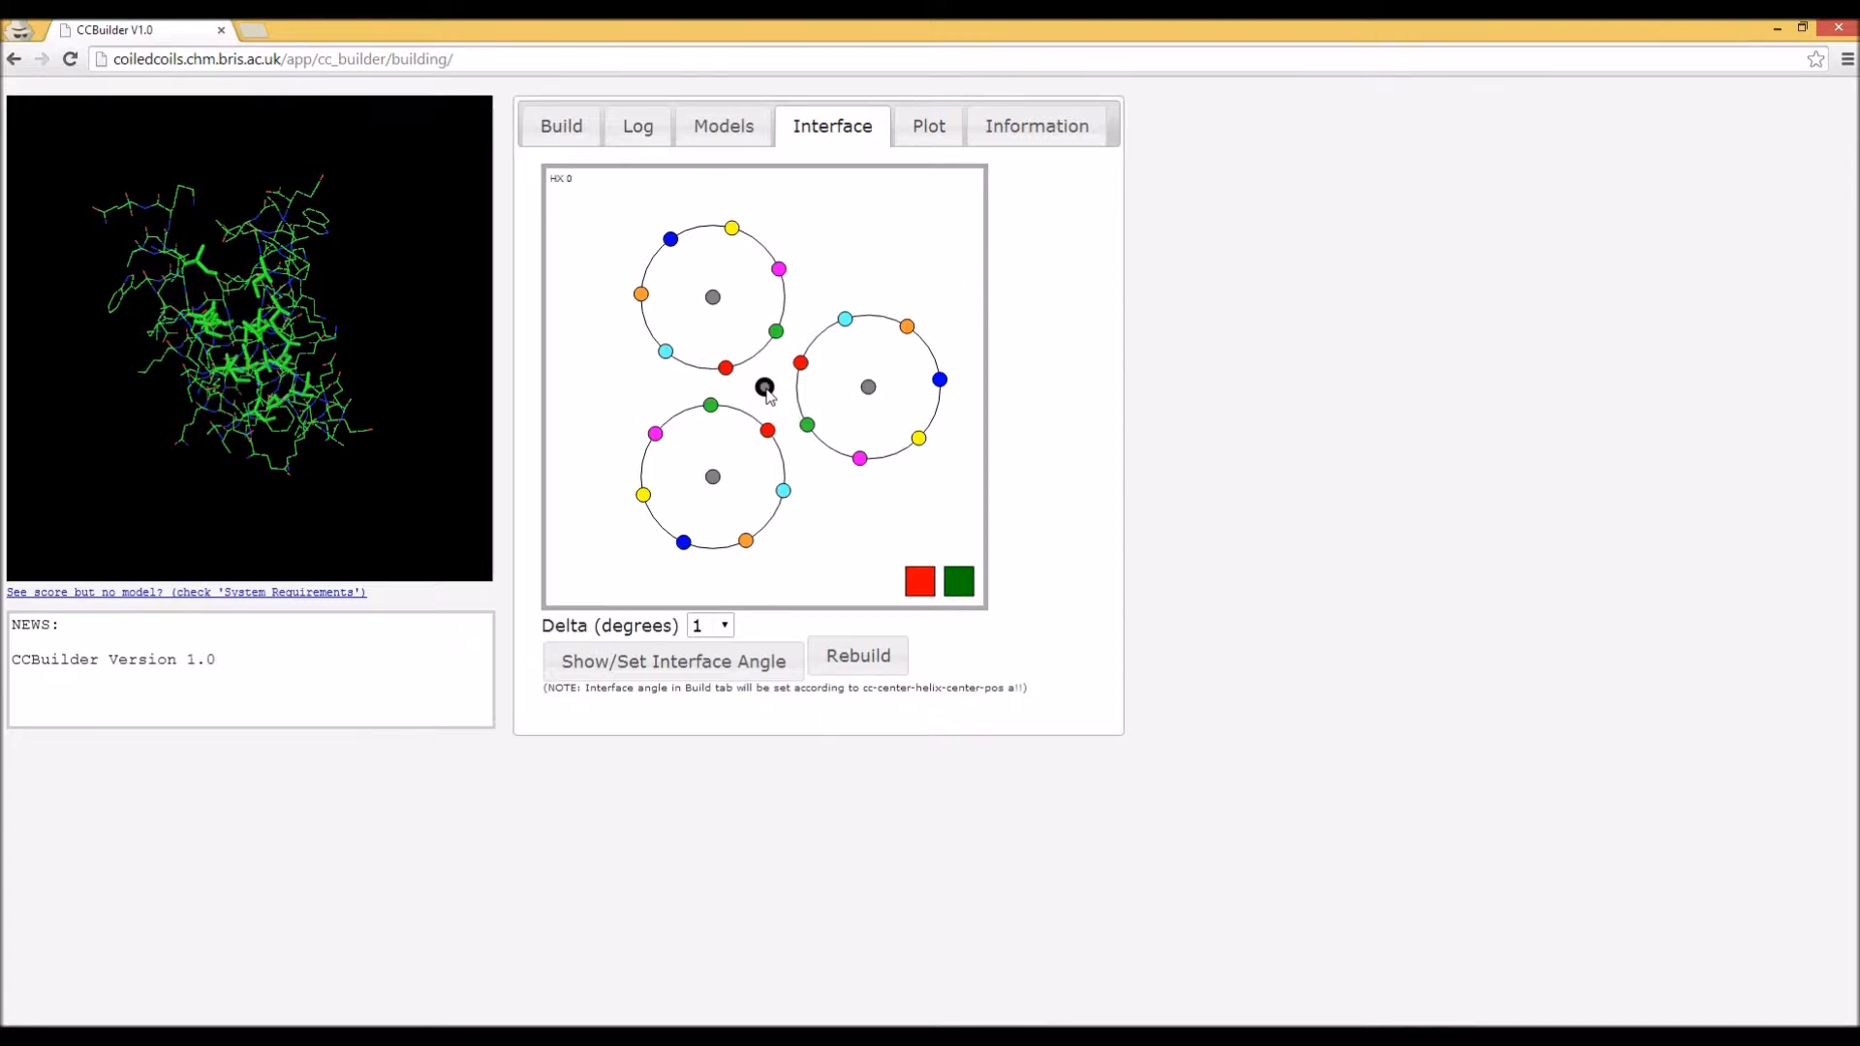
pyautogui.click(714, 298)
pyautogui.click(726, 368)
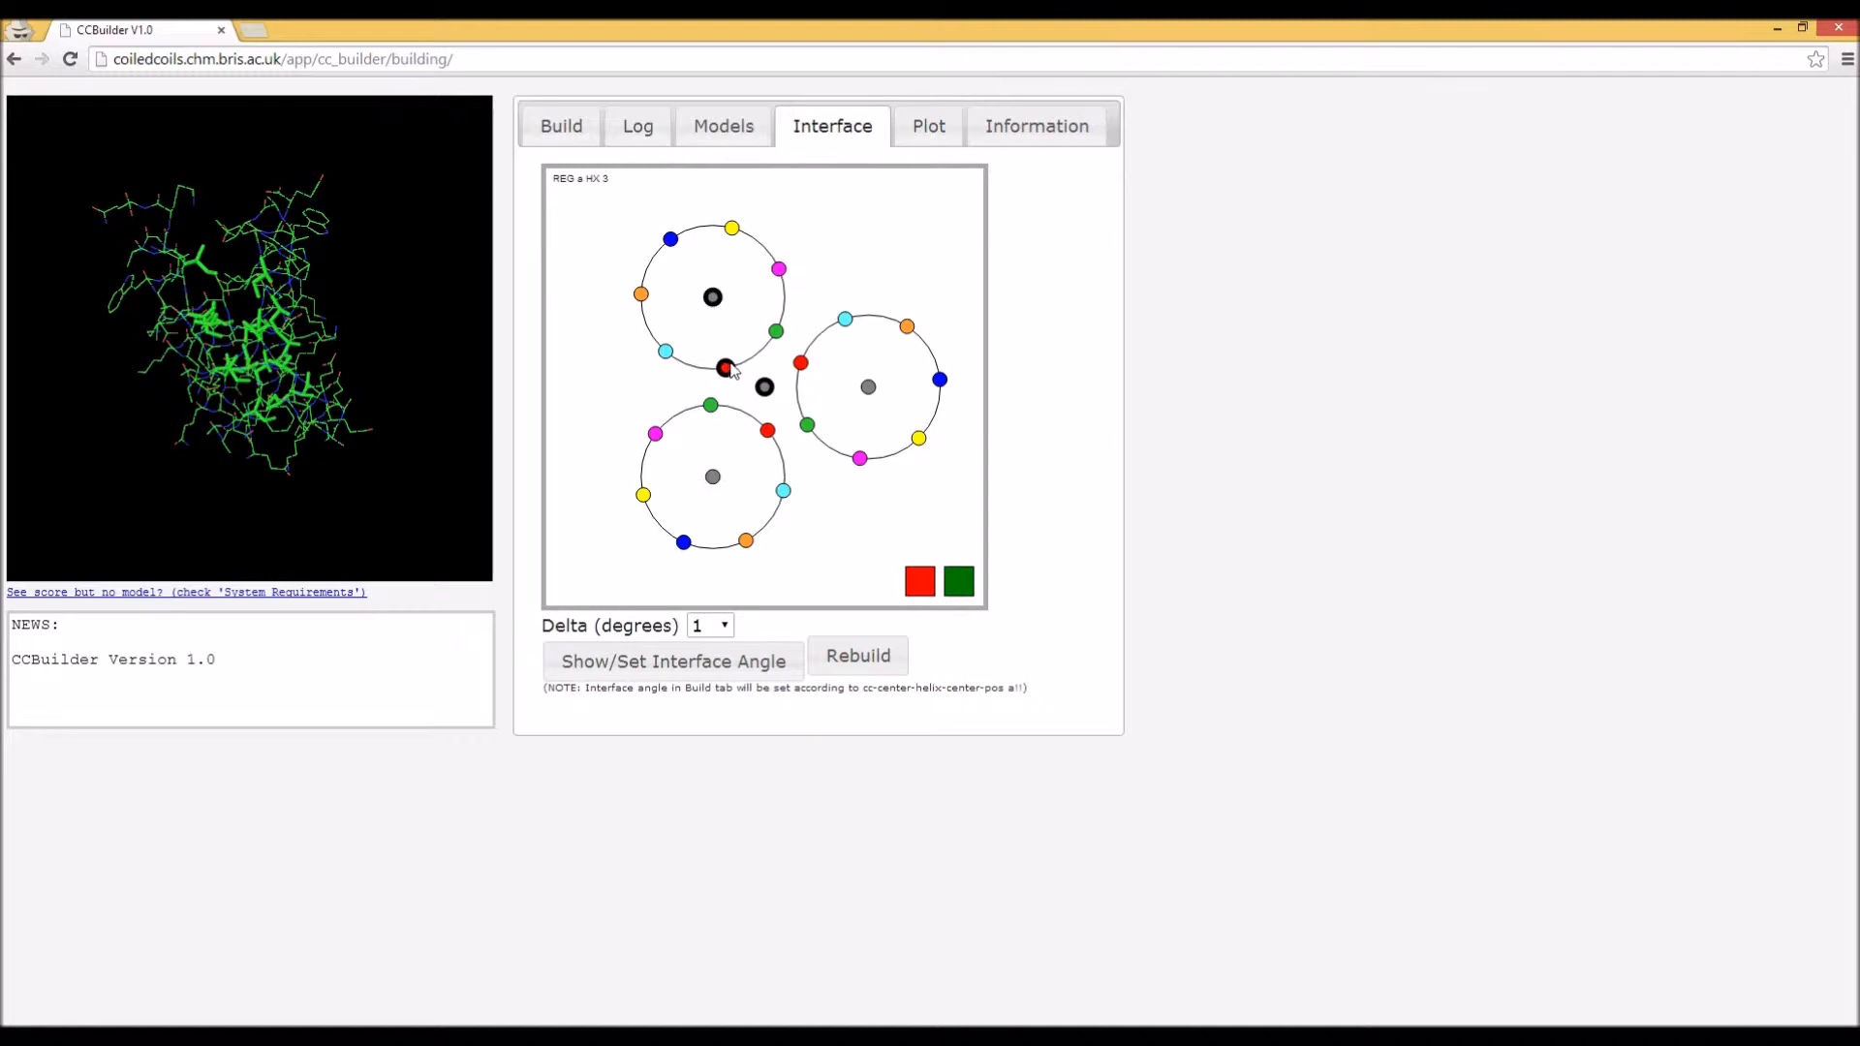
pyautogui.click(697, 663)
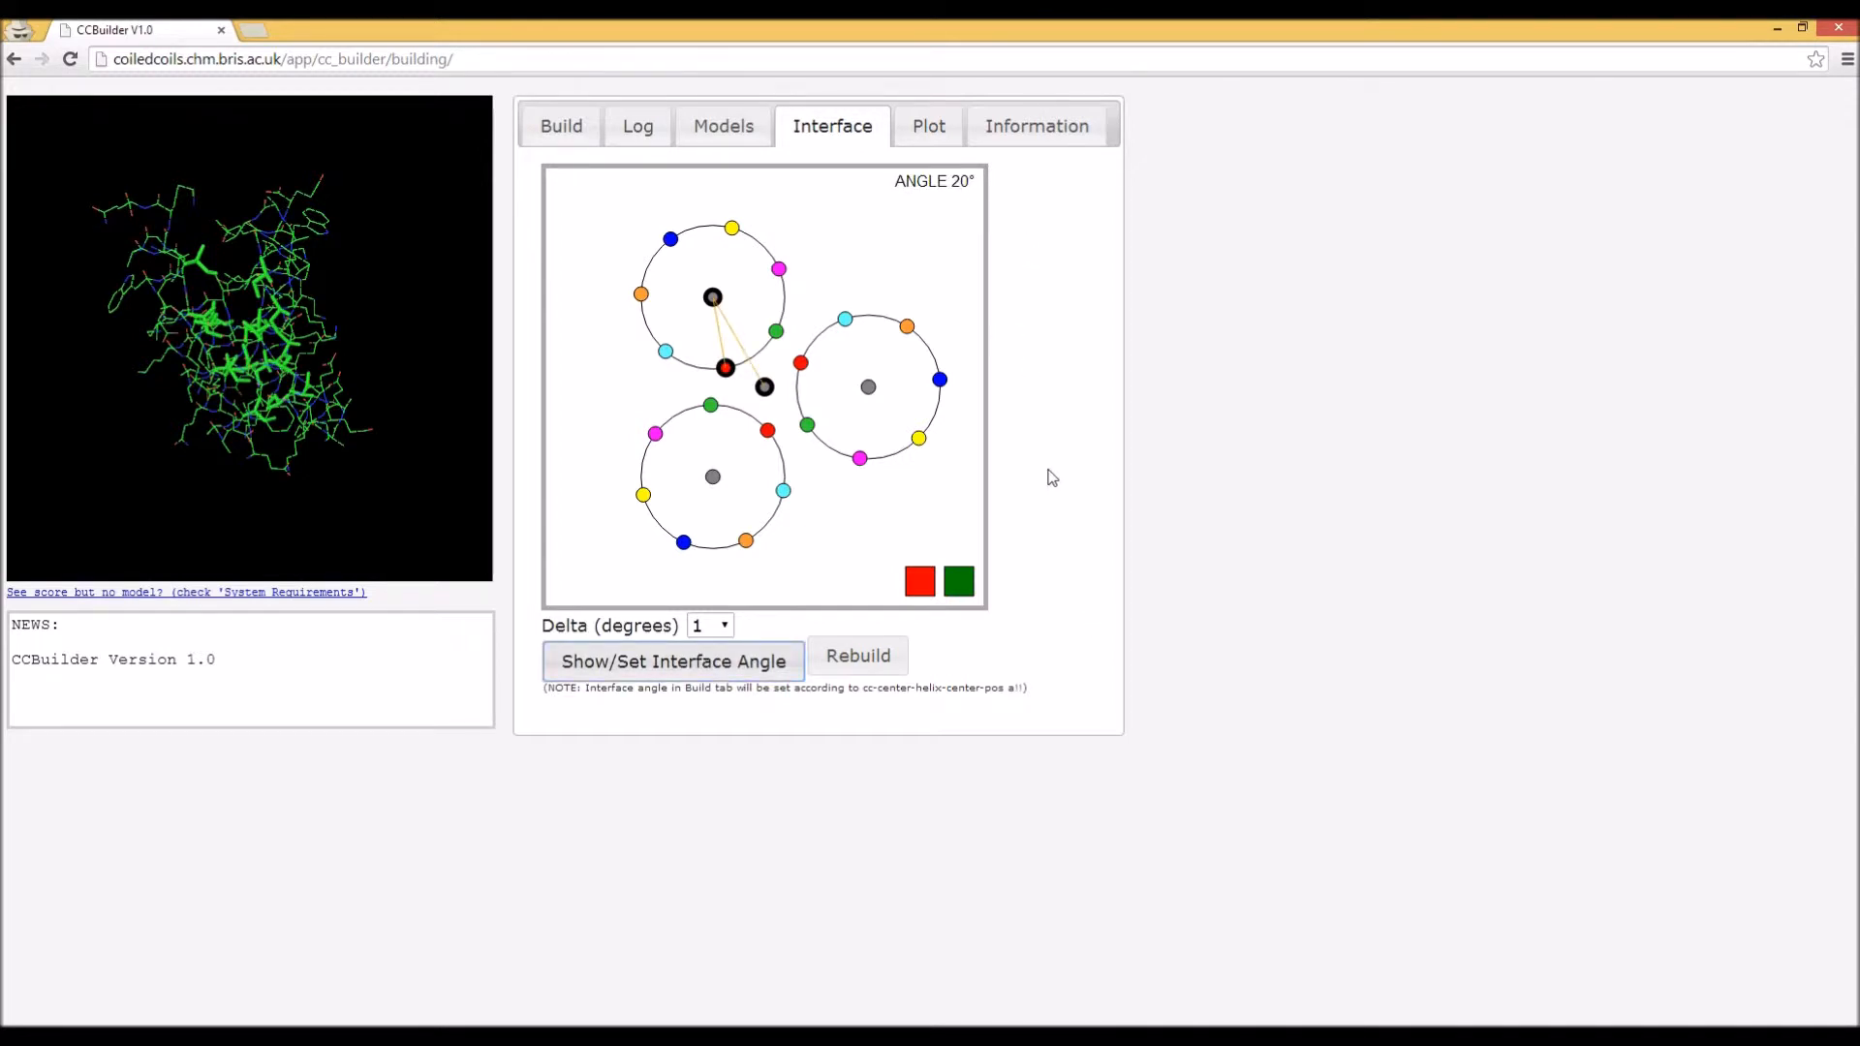
# - Rotate the helices in 1-degree increments to an interface angle of 36°, set that angle and rebuild the model
pyautogui.doubleClick(962, 585)
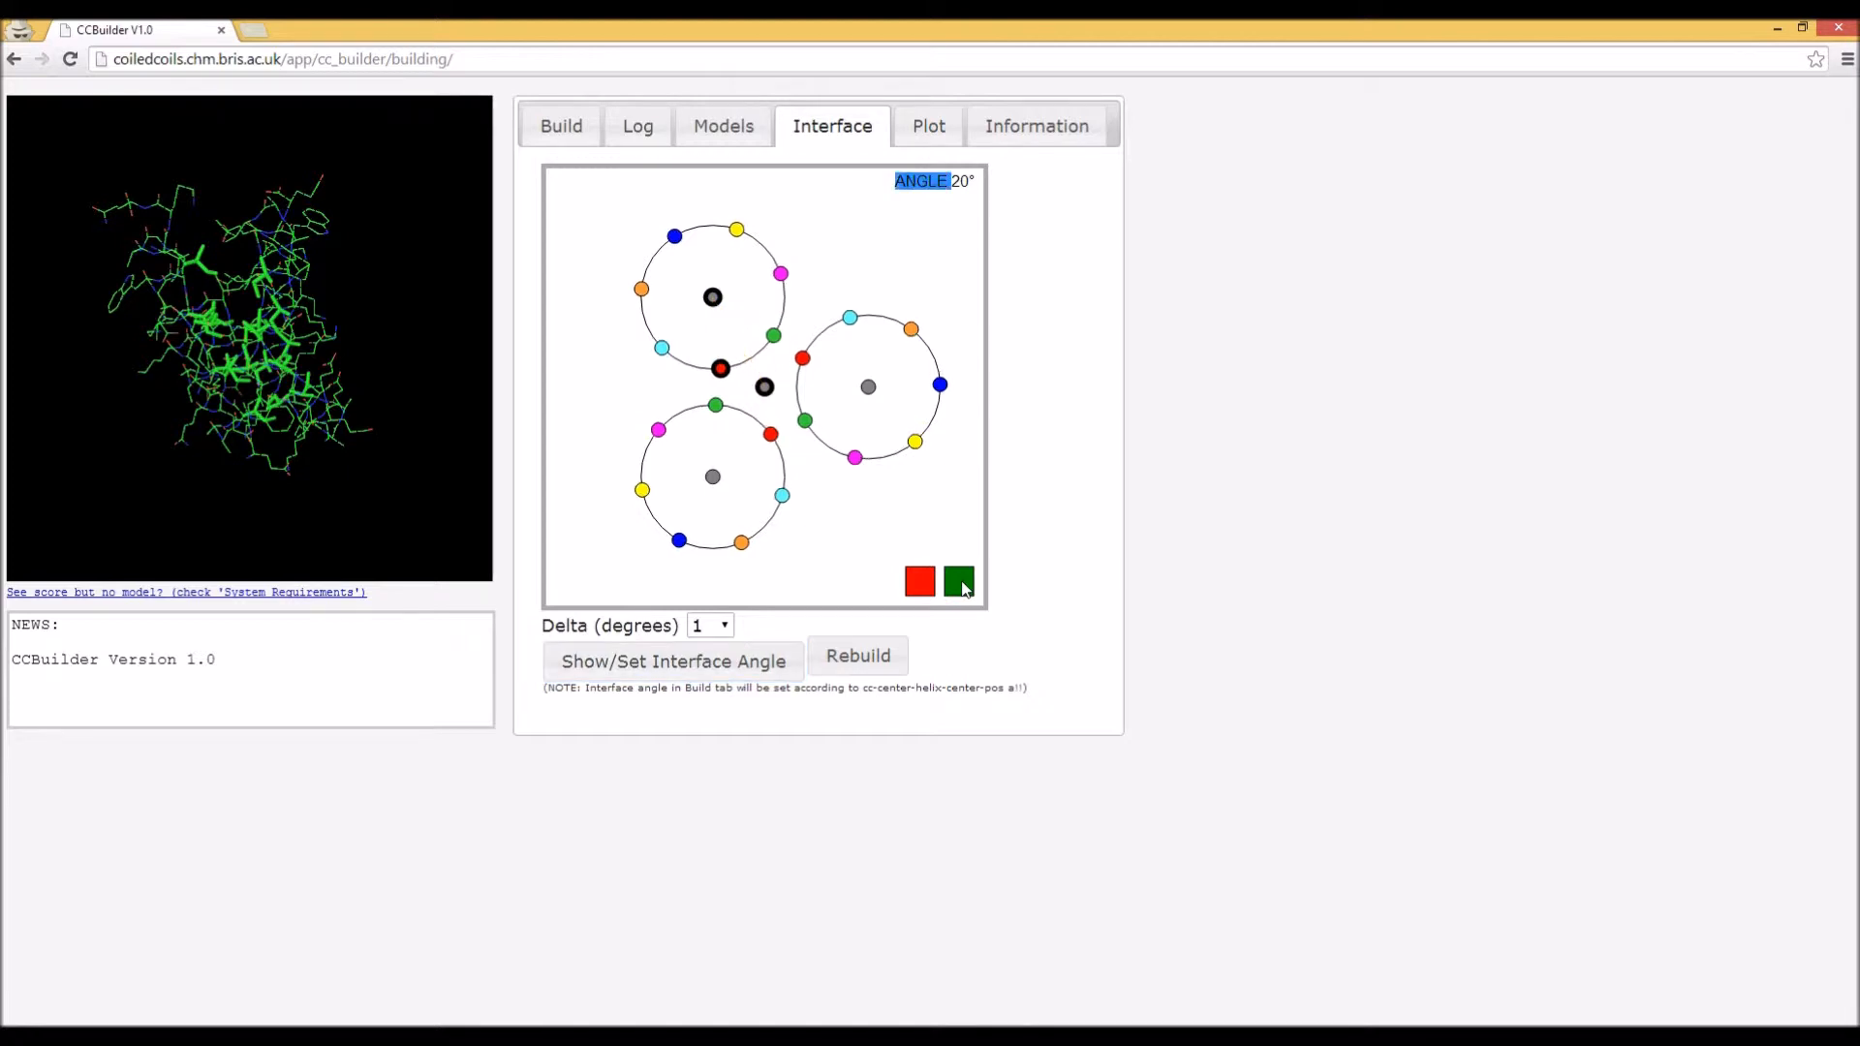
pyautogui.click(962, 582)
pyautogui.click(962, 582)
pyautogui.click(962, 582)
pyautogui.click(962, 582)
pyautogui.click(962, 582)
pyautogui.click(962, 583)
pyautogui.click(962, 582)
pyautogui.tripleClick(922, 582)
pyautogui.click(921, 582)
pyautogui.click(958, 583)
pyautogui.click(958, 584)
pyautogui.click(958, 583)
pyautogui.click(958, 583)
pyautogui.click(958, 584)
pyautogui.click(958, 583)
pyautogui.tripleClick(958, 584)
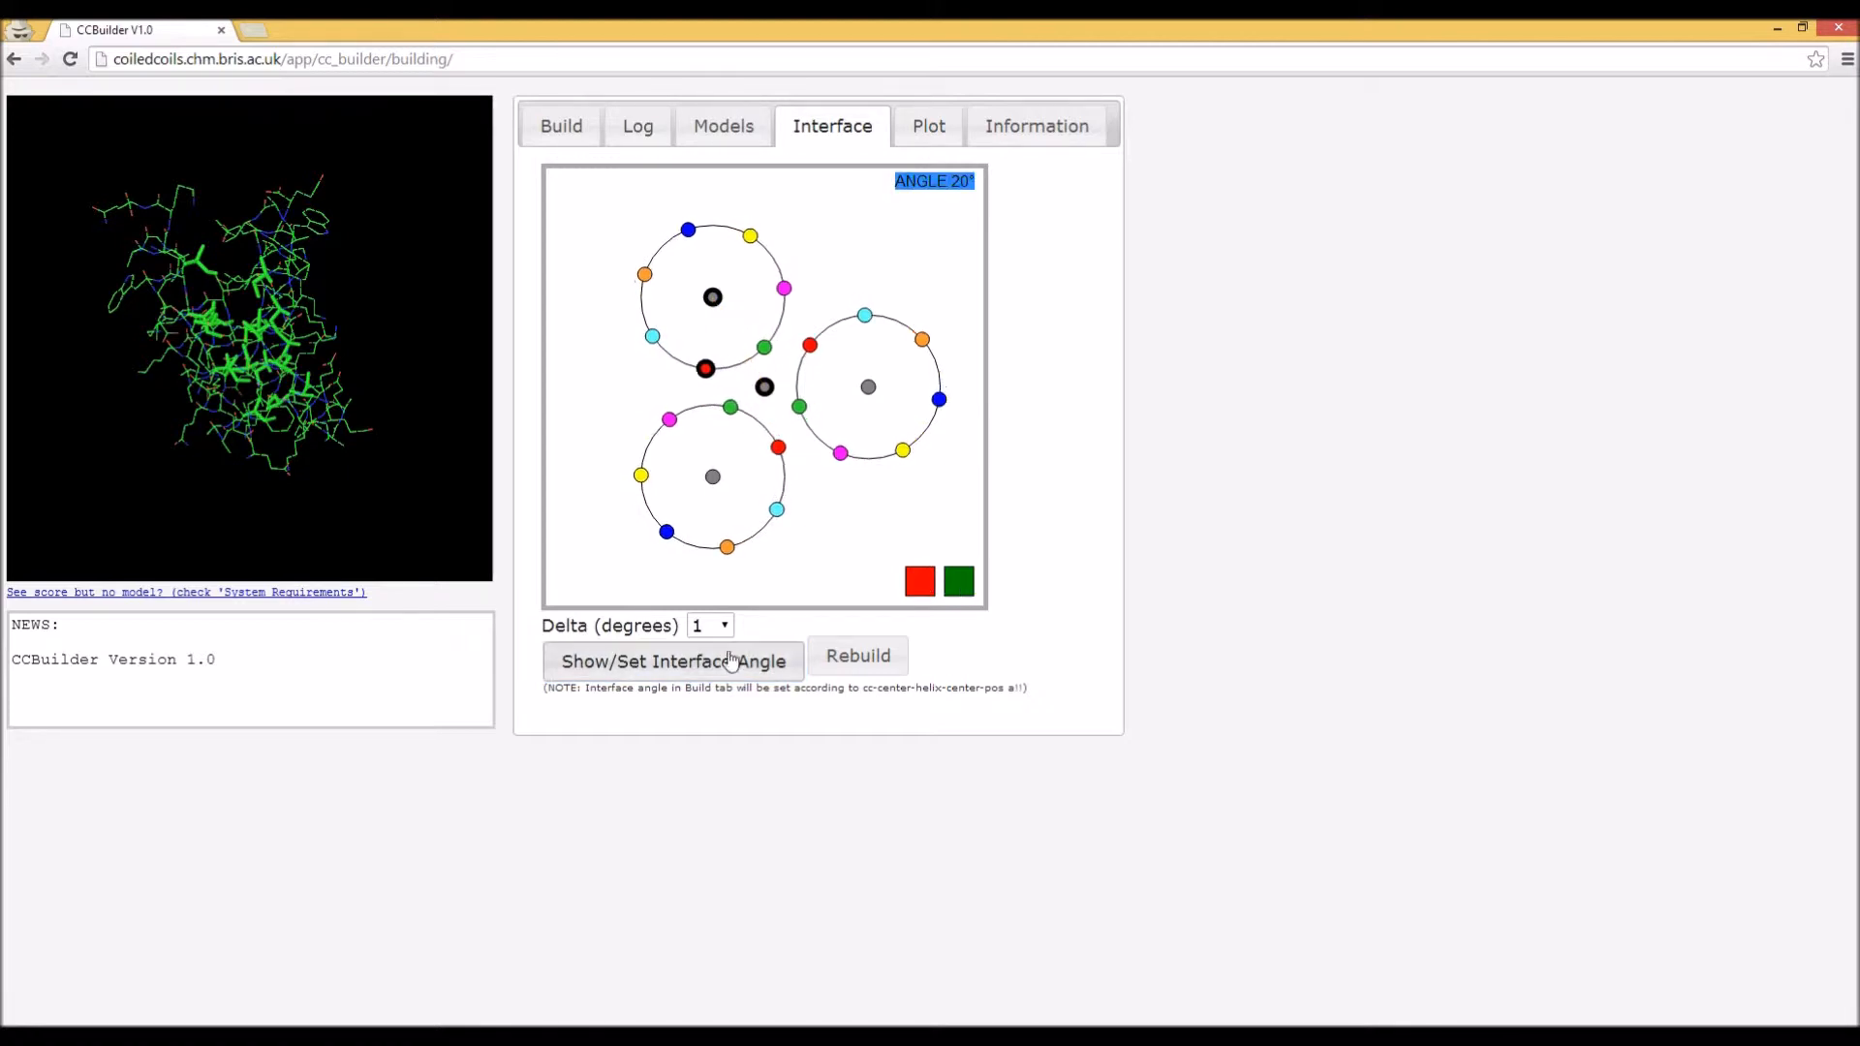
pyautogui.click(732, 661)
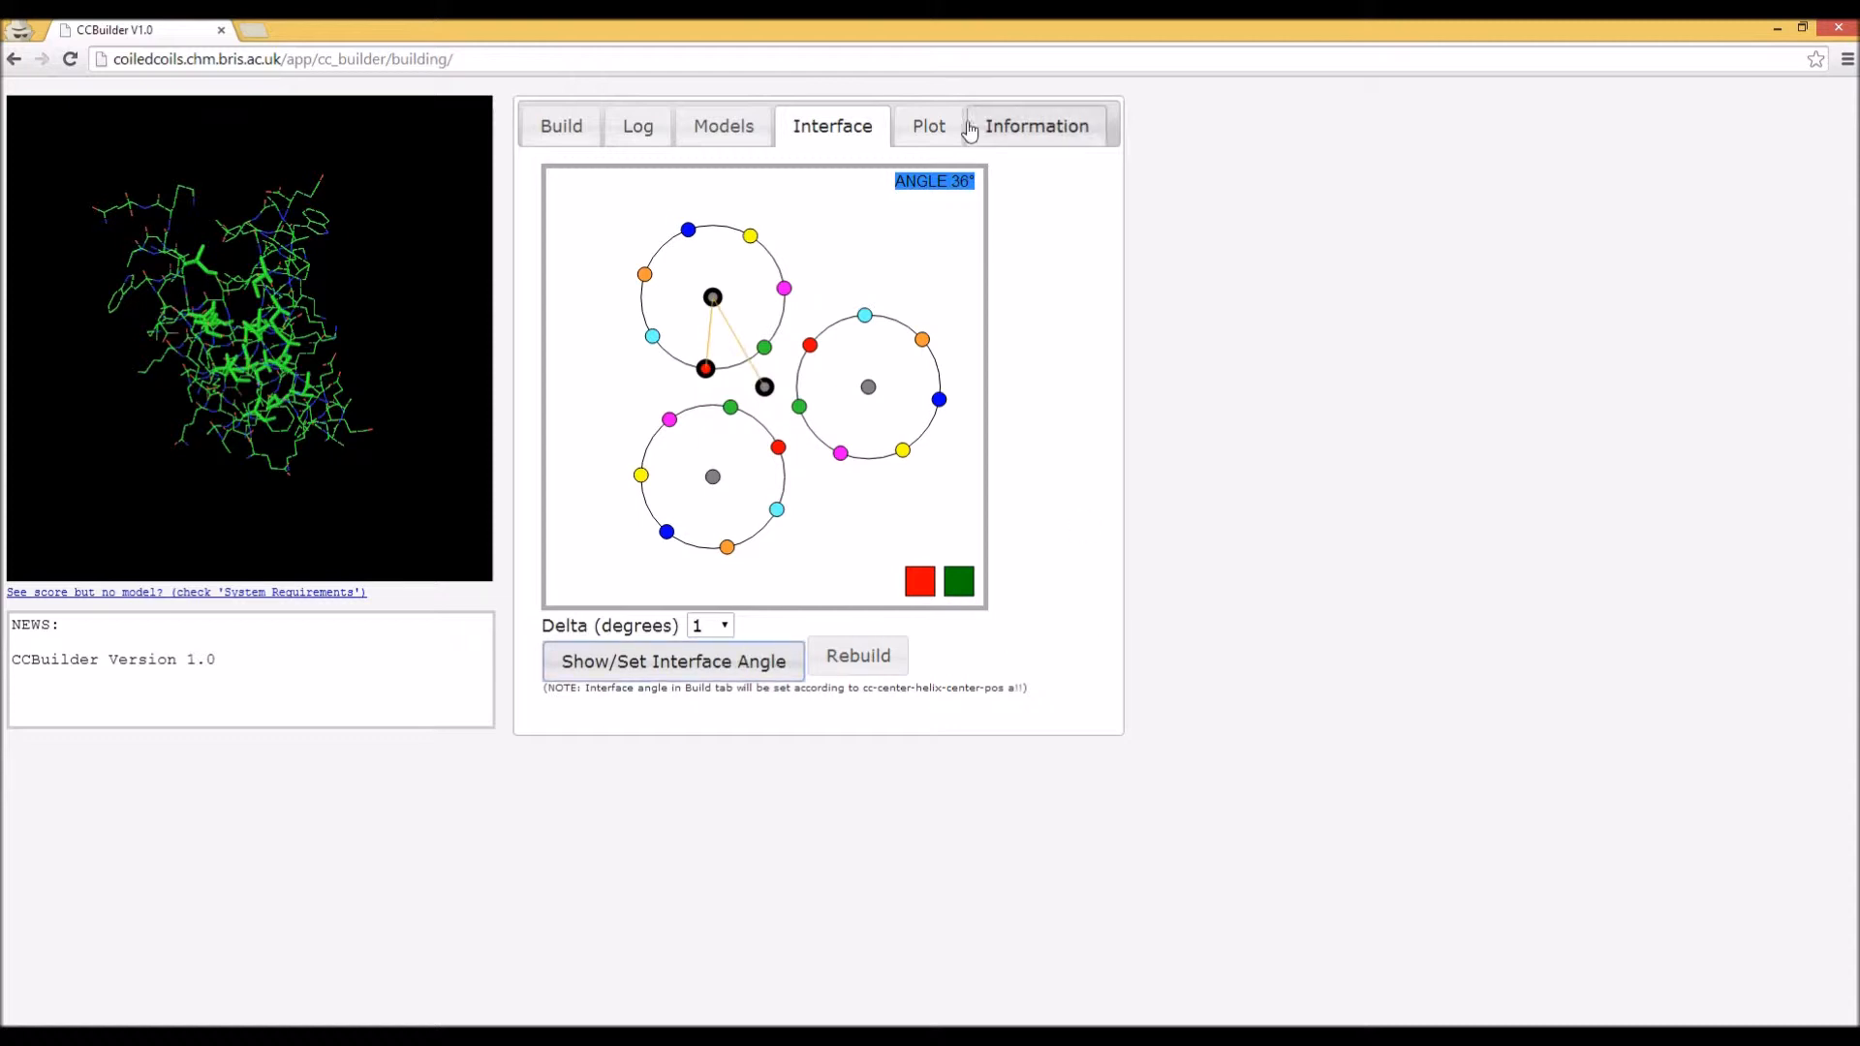
pyautogui.click(858, 656)
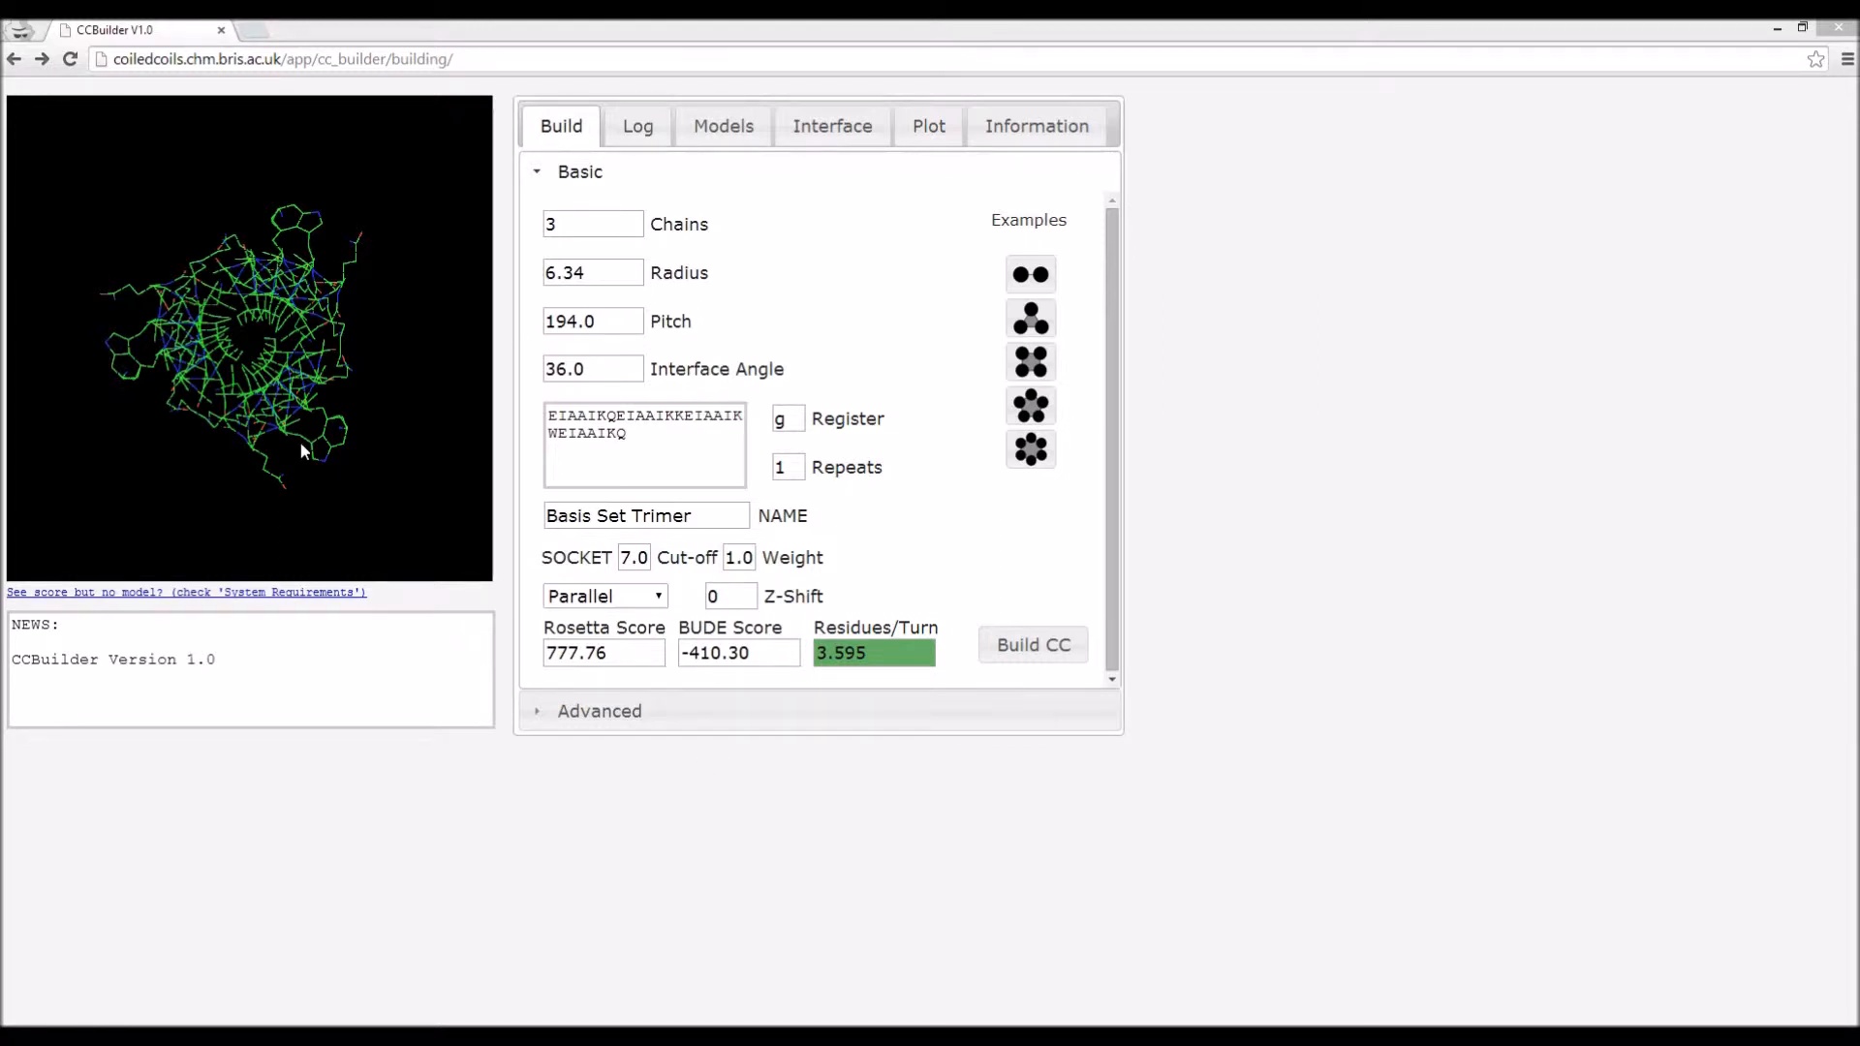
# - Set the radius to 10, rebuild the coiled coil and inspect the separated helices
pyautogui.doubleClick(581, 275)
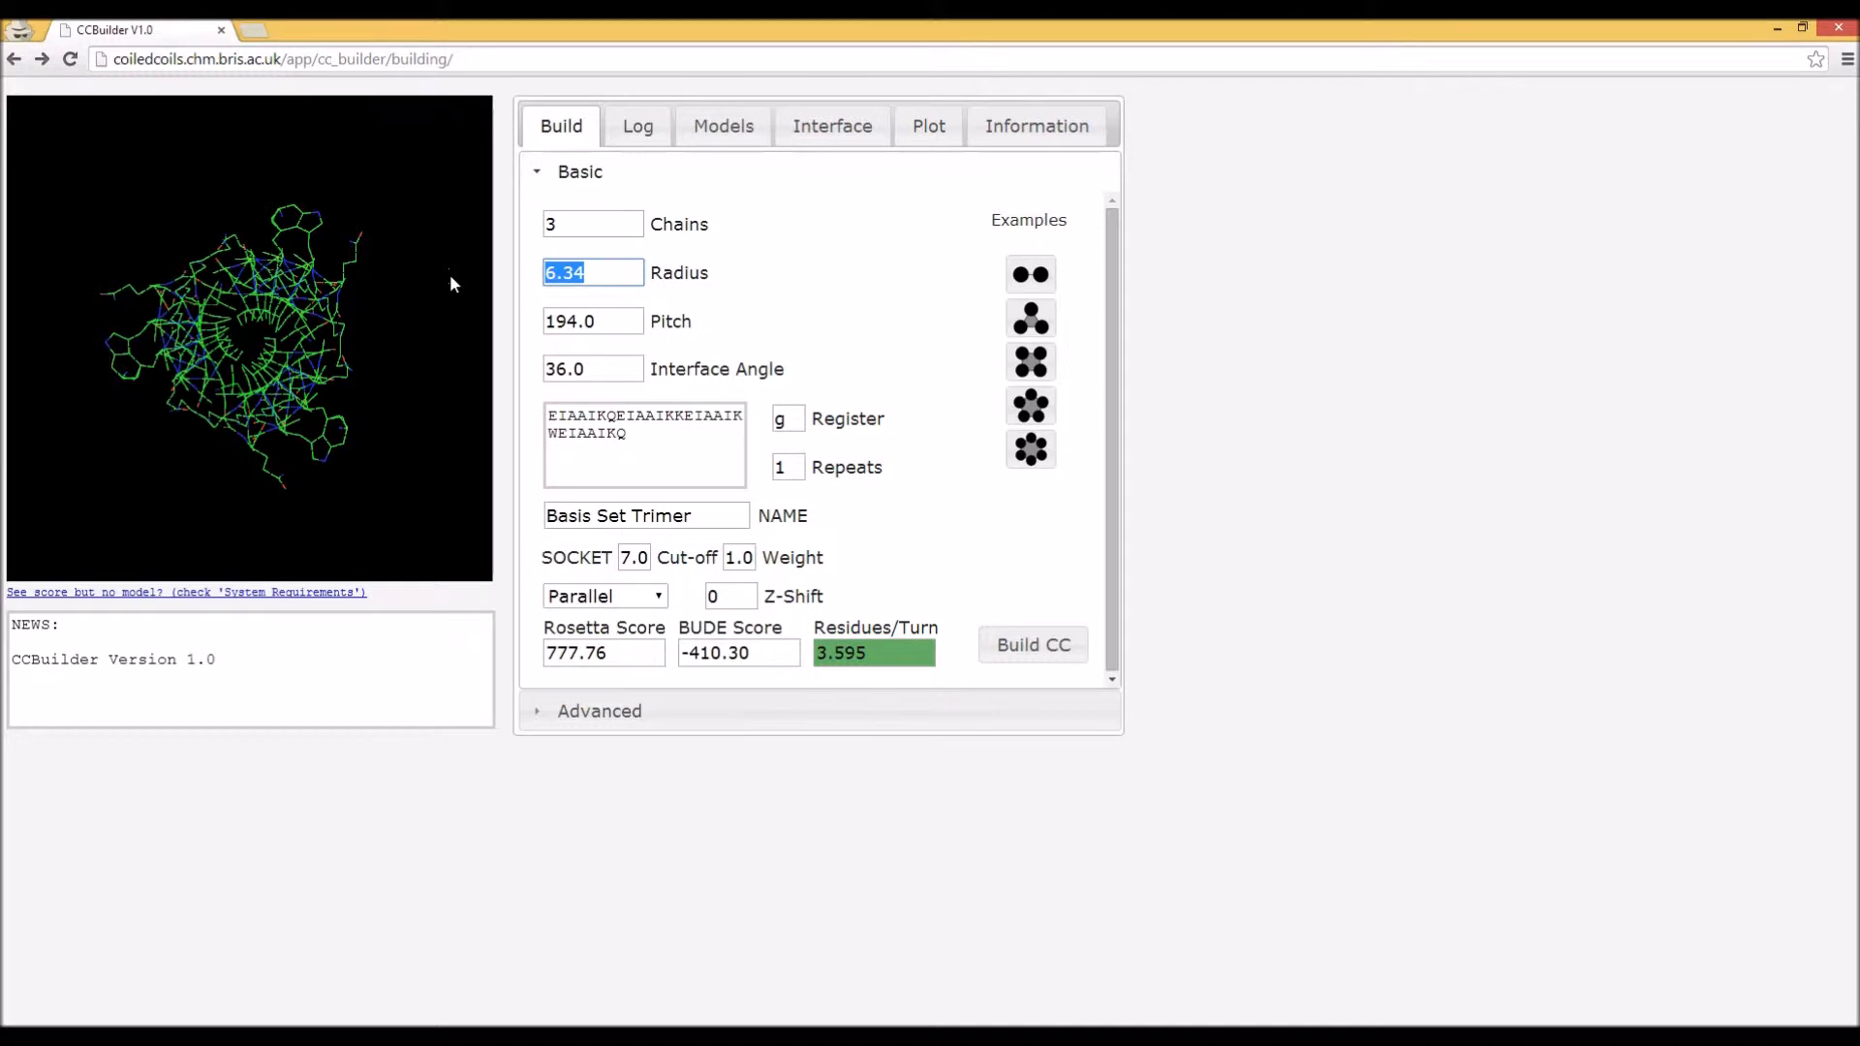
pyautogui.write('10')
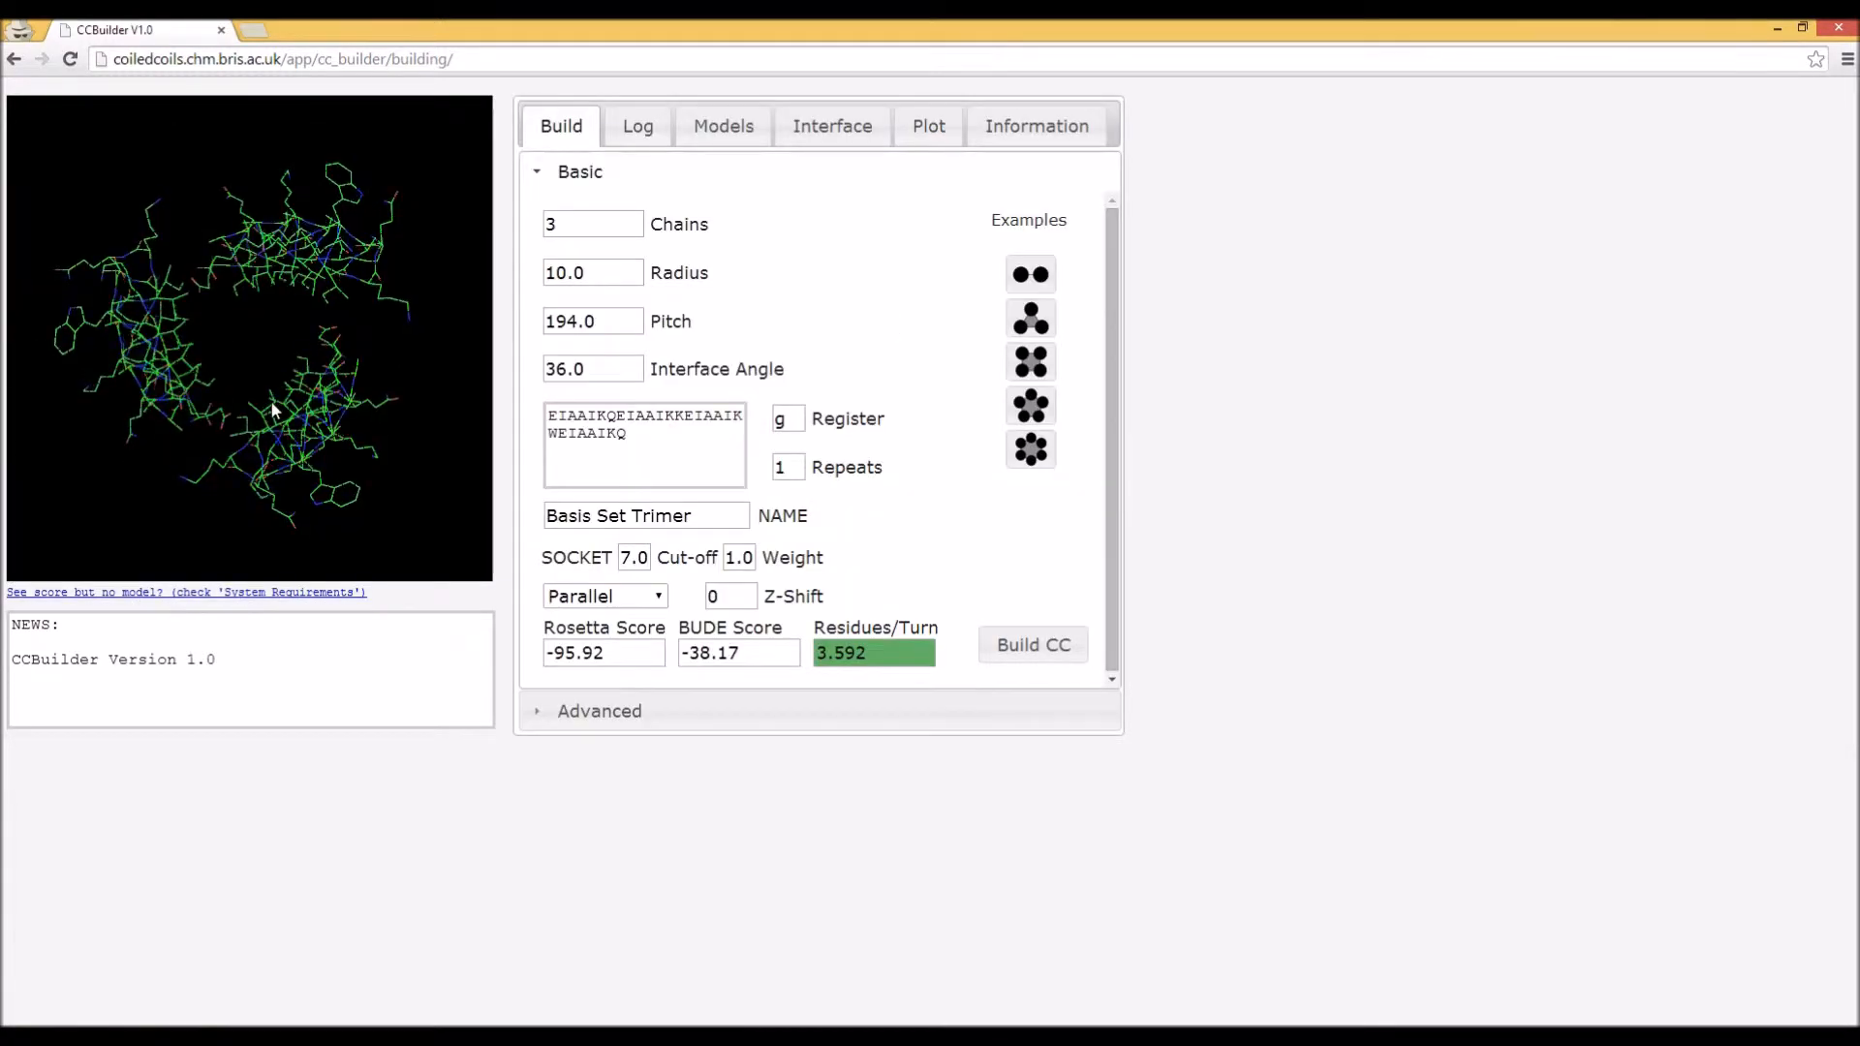
pyautogui.moveTo(274, 412)
pyautogui.mouseDown()
pyautogui.moveTo(291, 361)
pyautogui.moveTo(276, 398)
pyautogui.mouseUp()
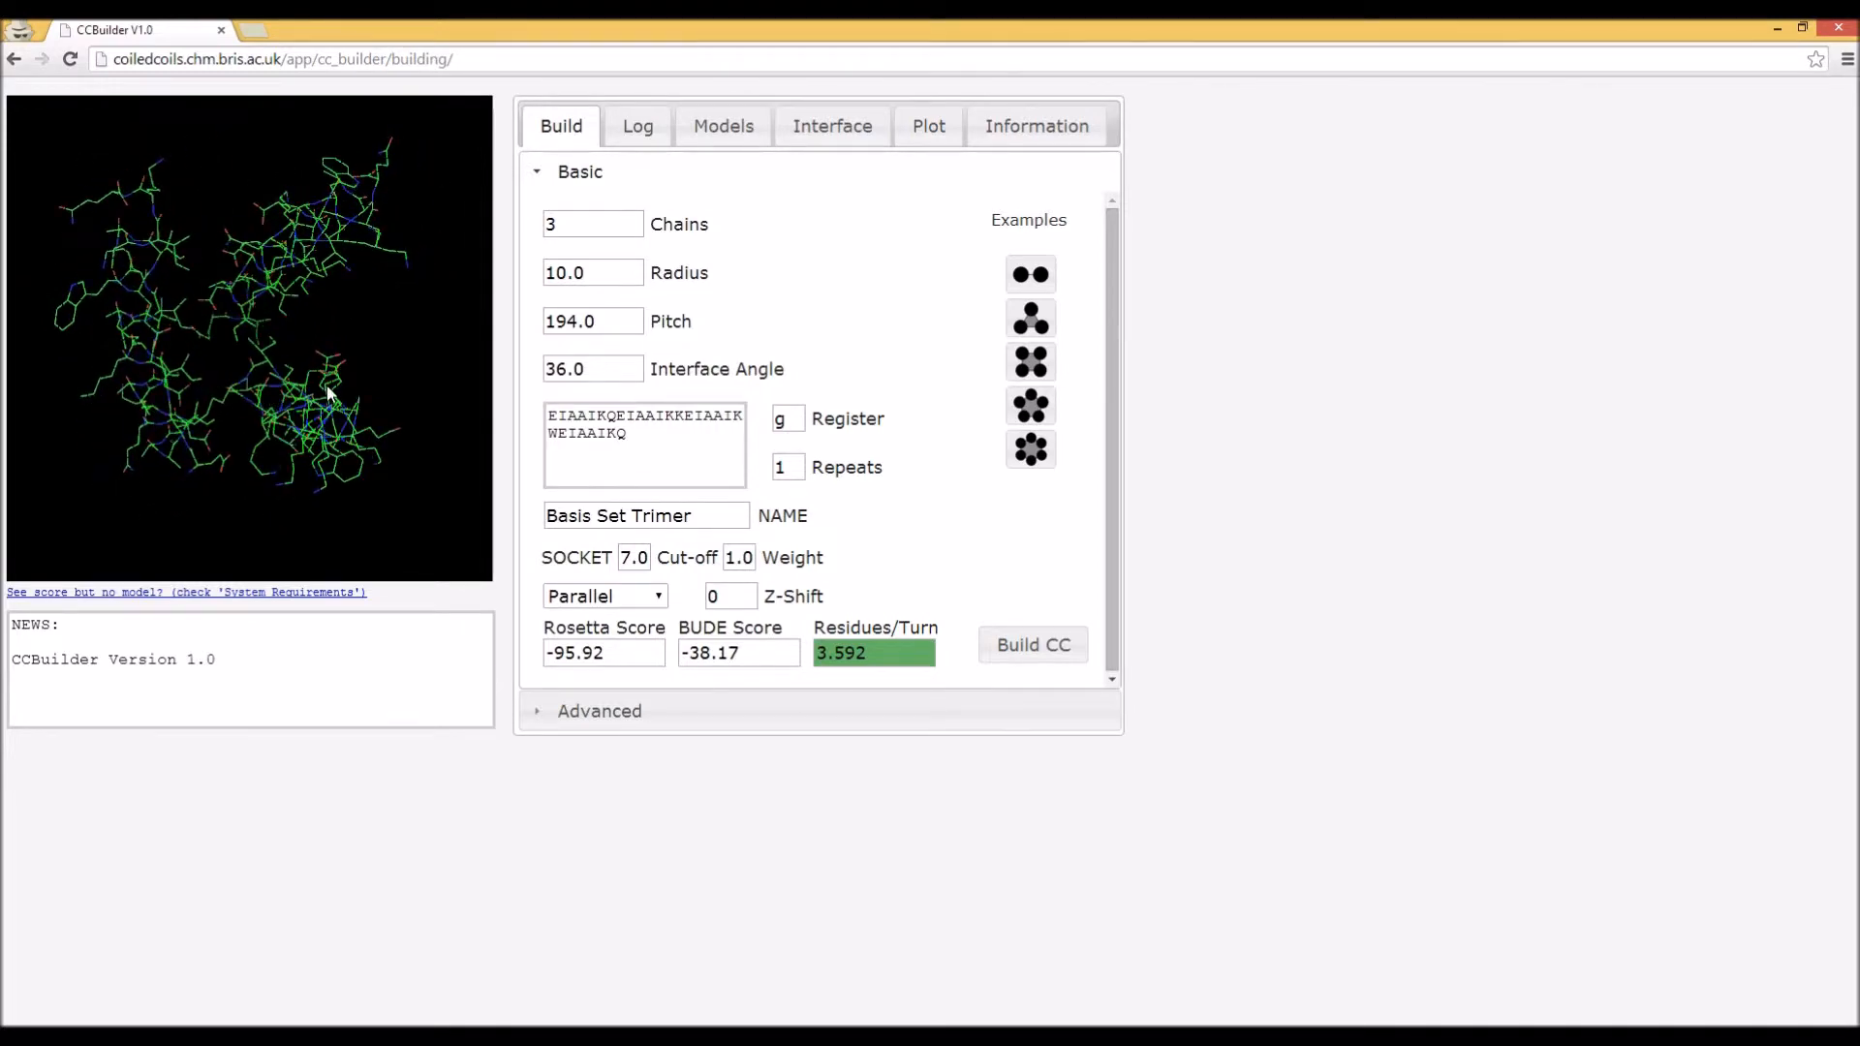
pyautogui.moveTo(327, 392); pyautogui.dragTo(325, 423)
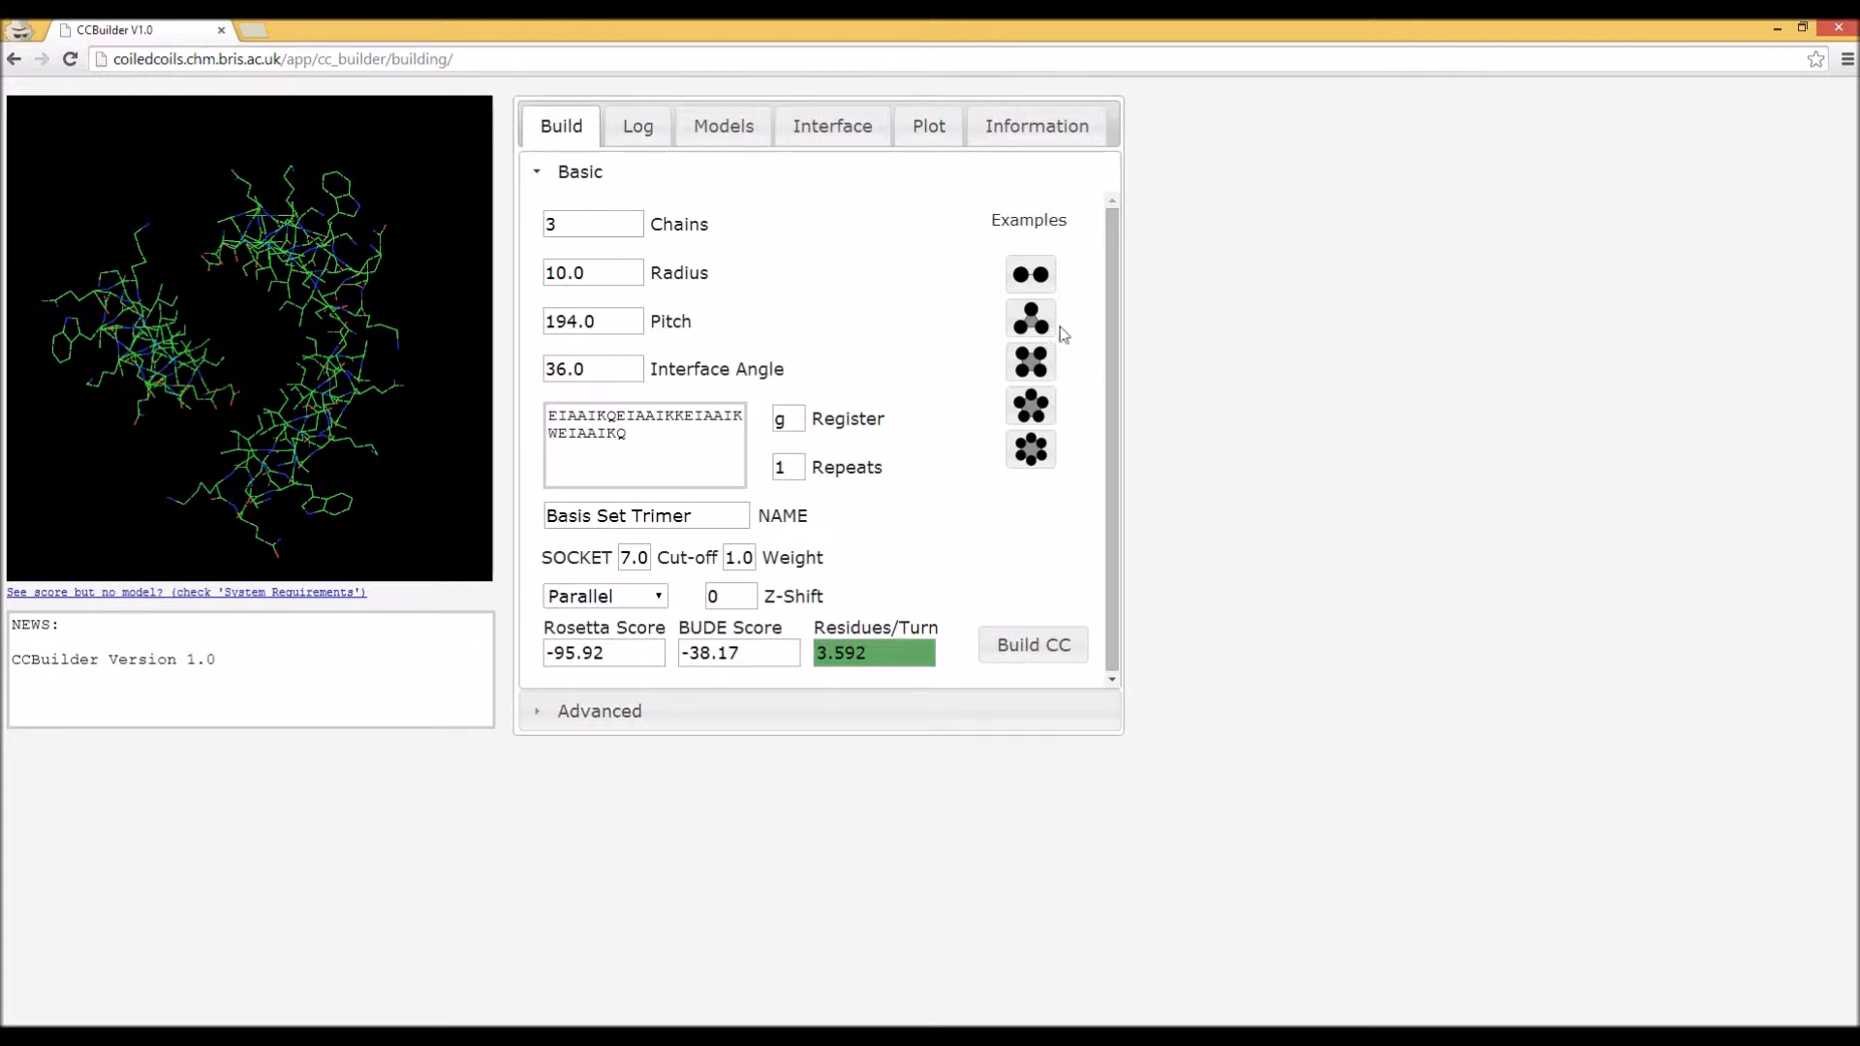
# - Reload the three-chain example, rebuild the trimer, and inspect the highlighted side chains from the side
pyautogui.click(1033, 320)
pyautogui.click(1039, 647)
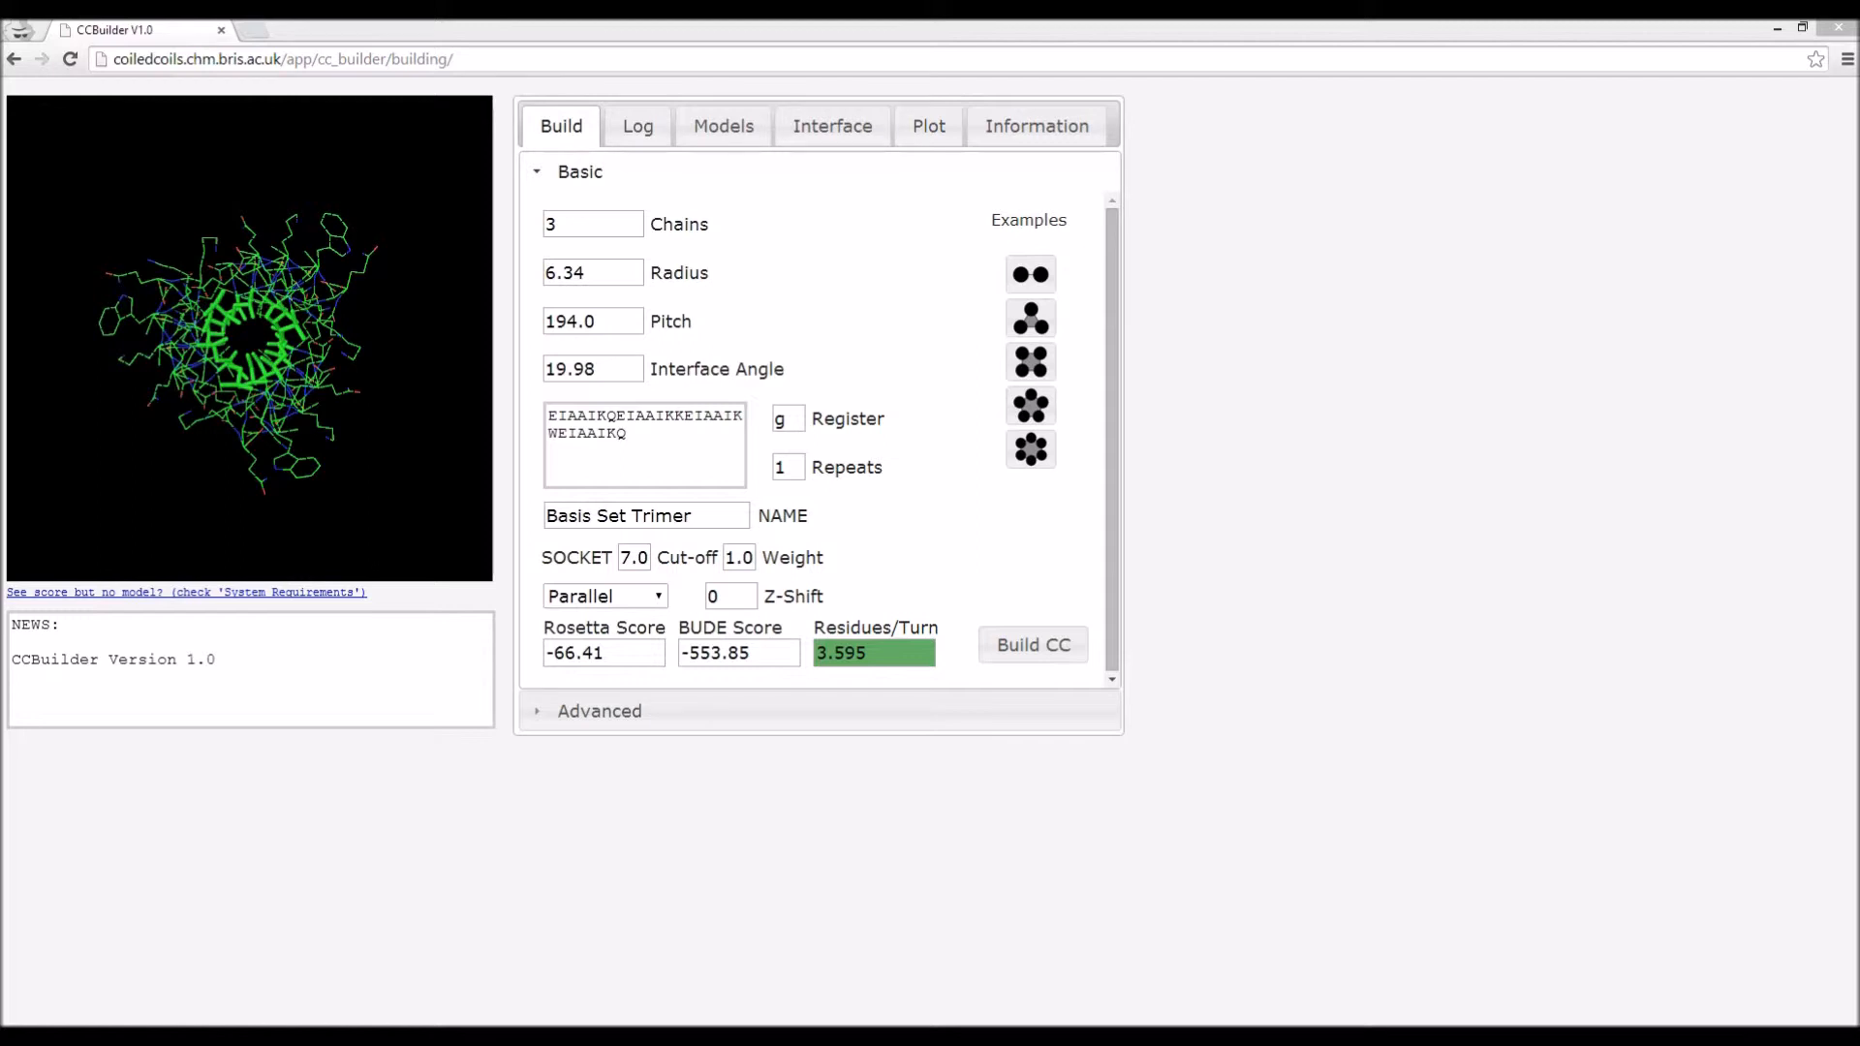
pyautogui.moveTo(304, 469); pyautogui.dragTo(333, 365)
pyautogui.moveTo(333, 365); pyautogui.dragTo(334, 467, button='right')
pyautogui.moveTo(333, 467)
pyautogui.mouseDown()
pyautogui.moveTo(302, 465)
pyautogui.moveTo(323, 484)
pyautogui.mouseUp()
pyautogui.moveTo(336, 488); pyautogui.dragTo(331, 445, button='right')
pyautogui.moveTo(331, 446)
pyautogui.mouseDown()
pyautogui.moveTo(340, 410)
pyautogui.moveTo(346, 423)
pyautogui.mouseUp()
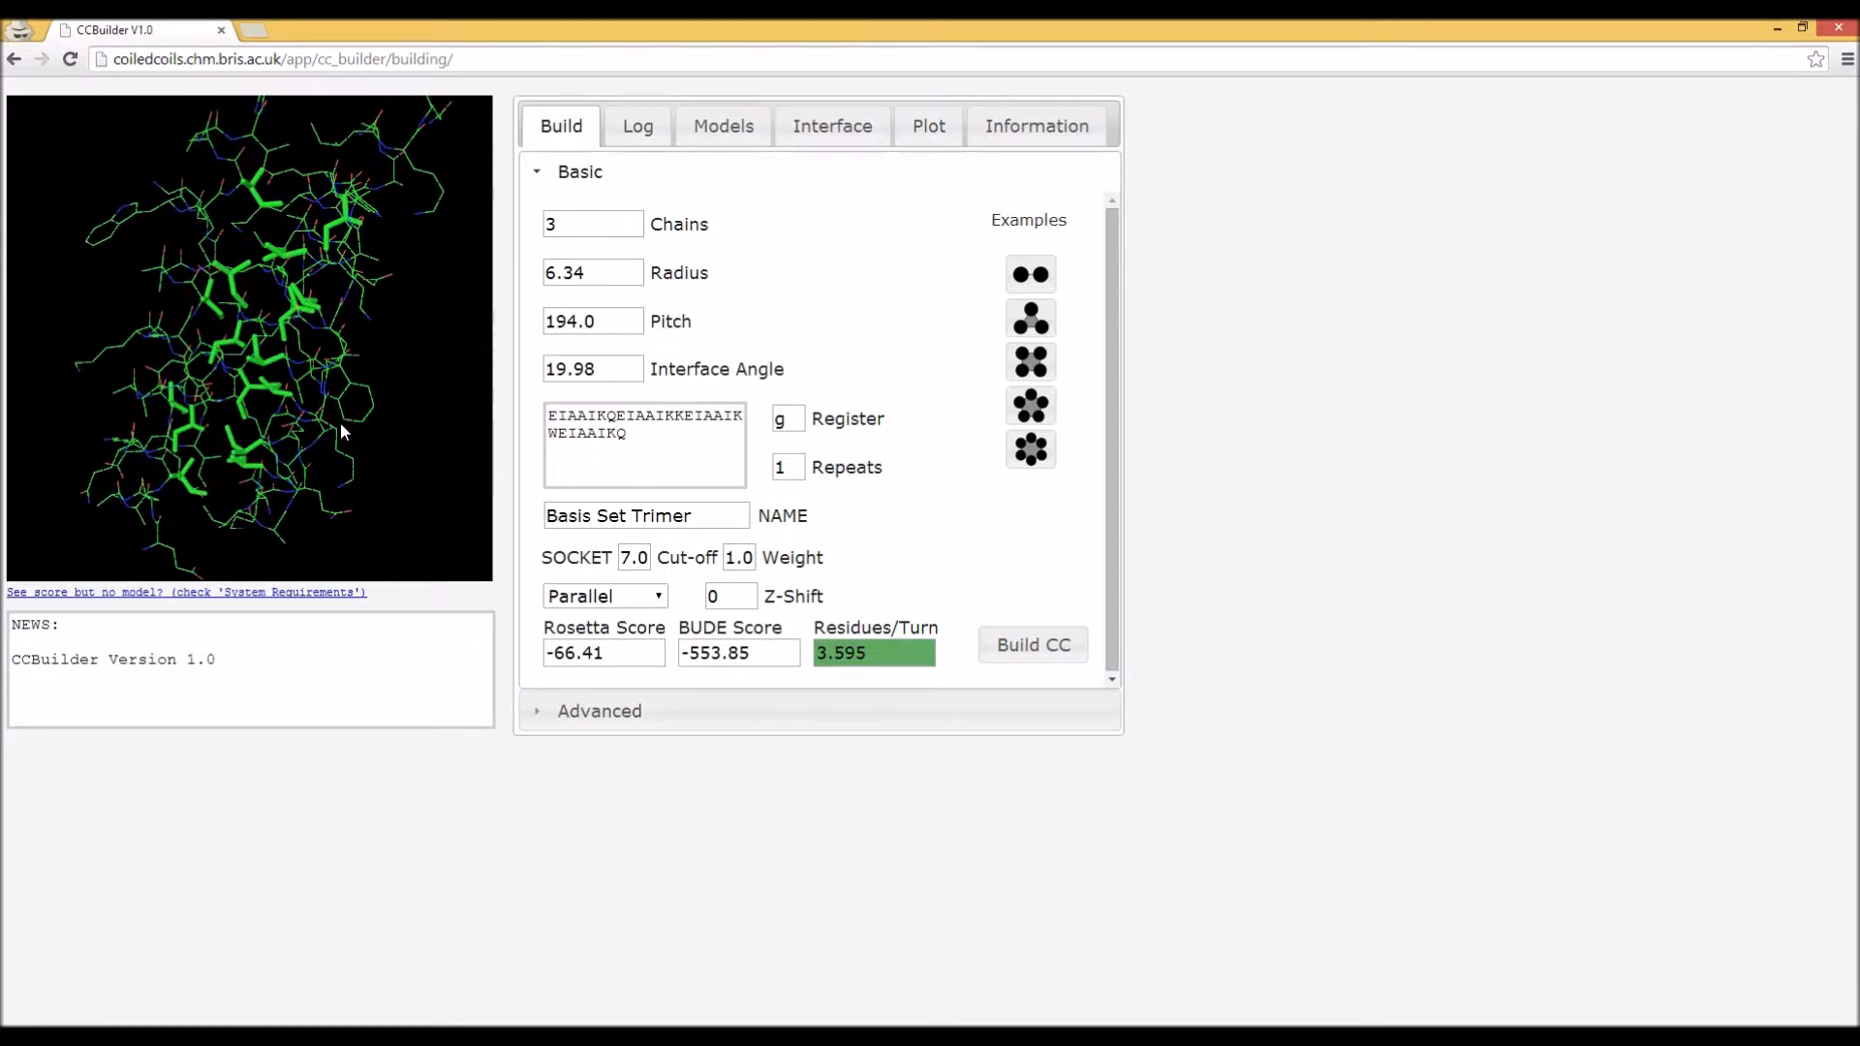
# - Examine the SOCKET cut-off, the Knobs-Into-Holes log and the per-residue Energies log, focusing on residue 5 of chain A
pyautogui.moveTo(622, 558); pyautogui.dragTo(649, 558)
pyautogui.click(787, 548)
pyautogui.click(635, 129)
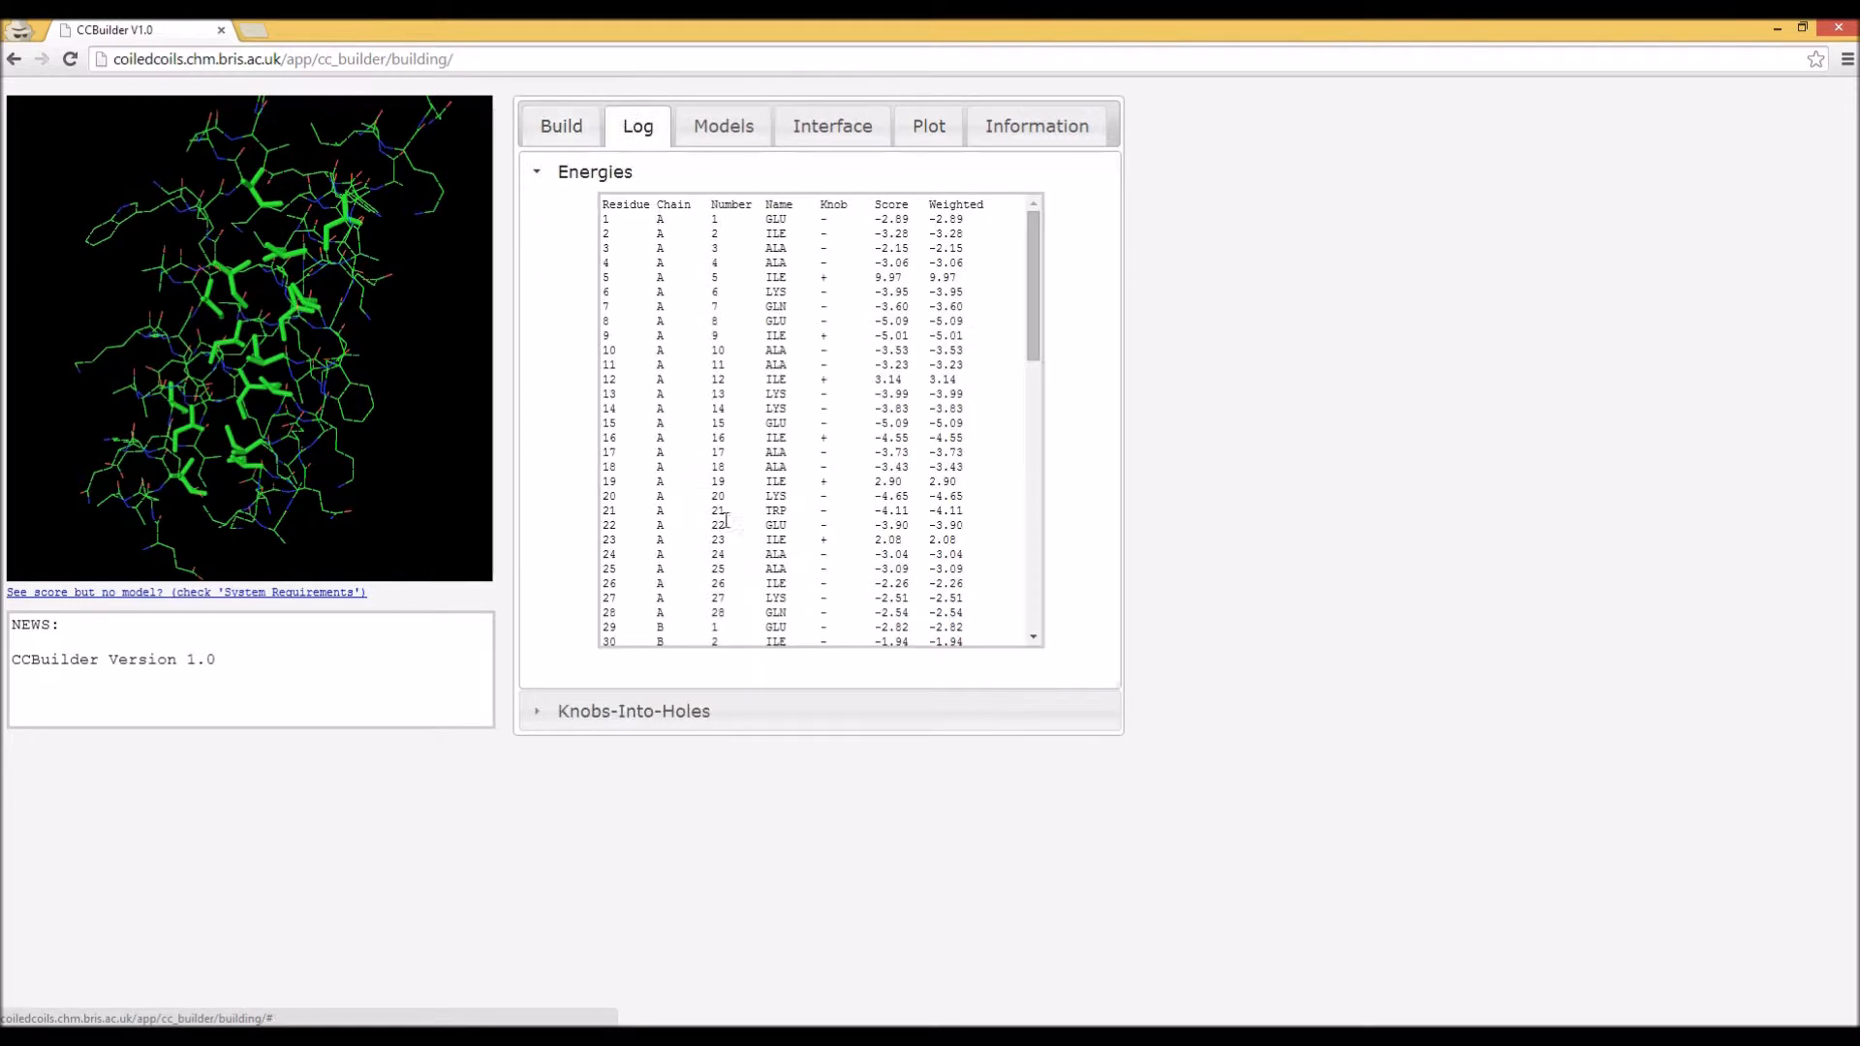
pyautogui.click(706, 712)
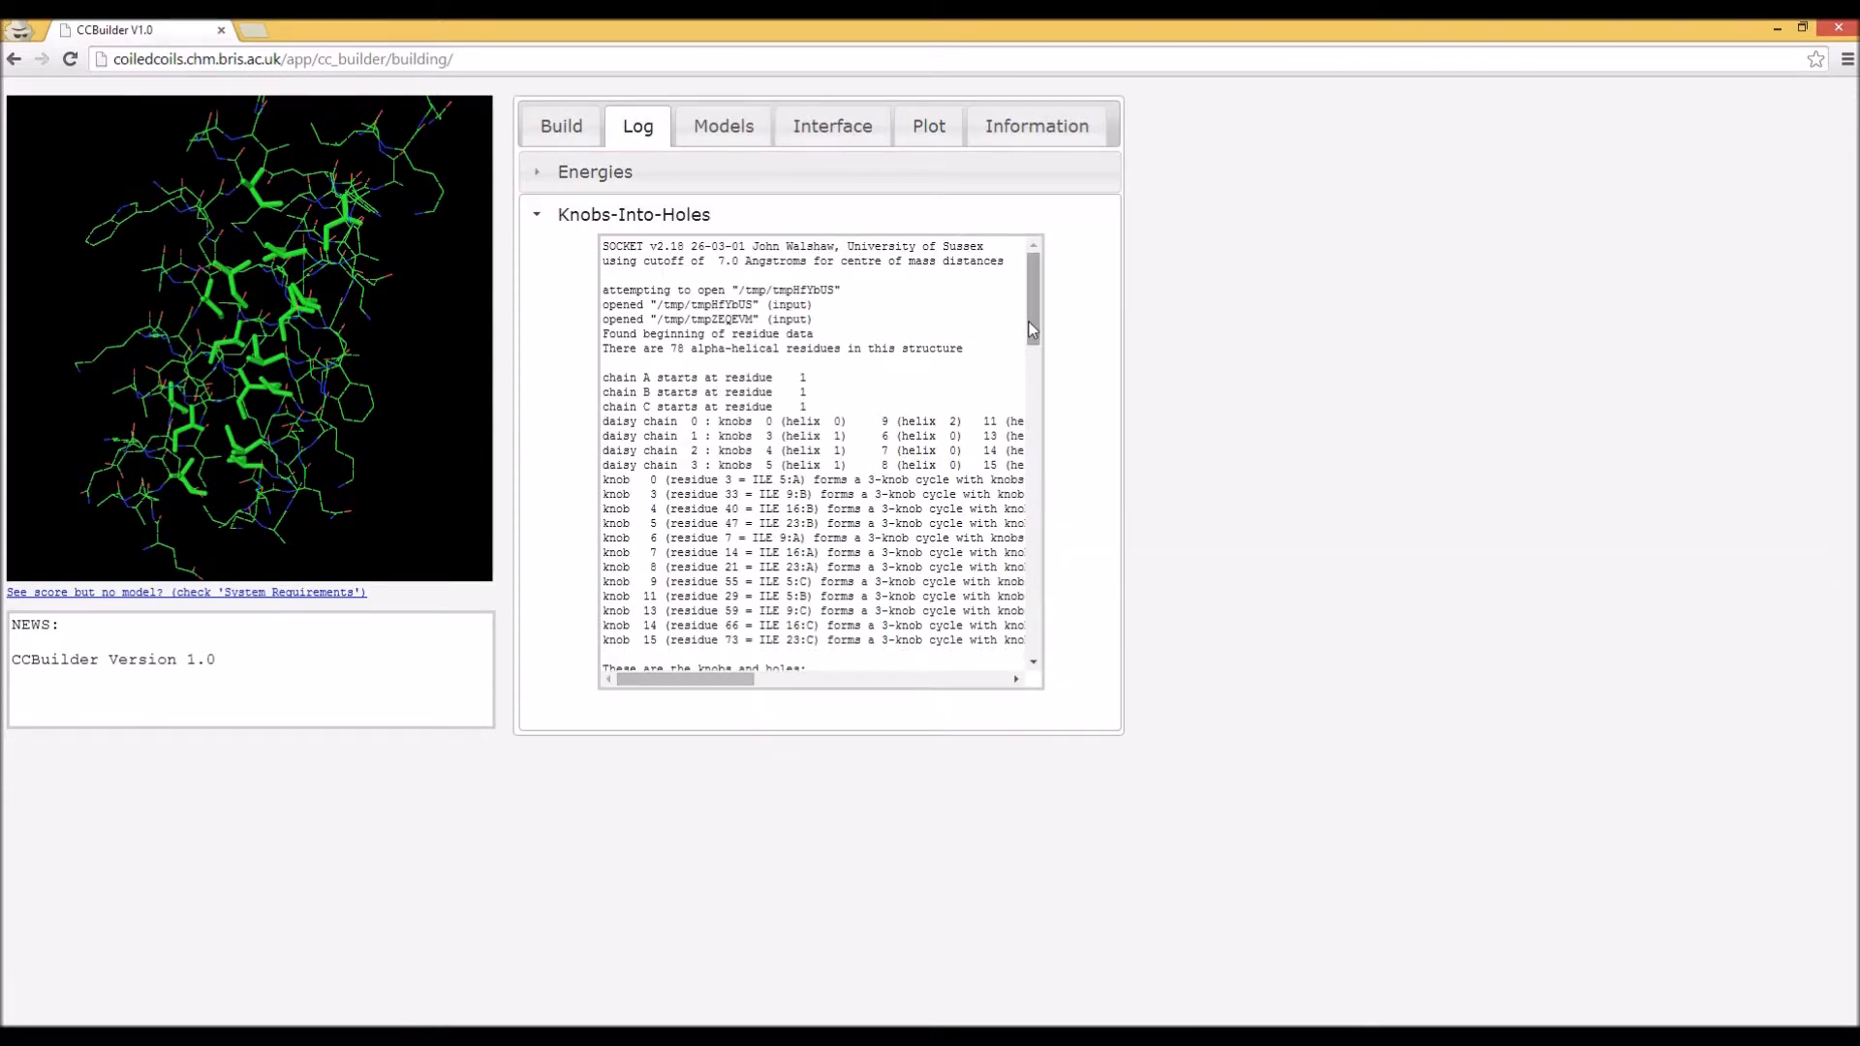
pyautogui.scroll(-1, 1033, 335)
pyautogui.moveTo(1032, 348); pyautogui.dragTo(1030, 658)
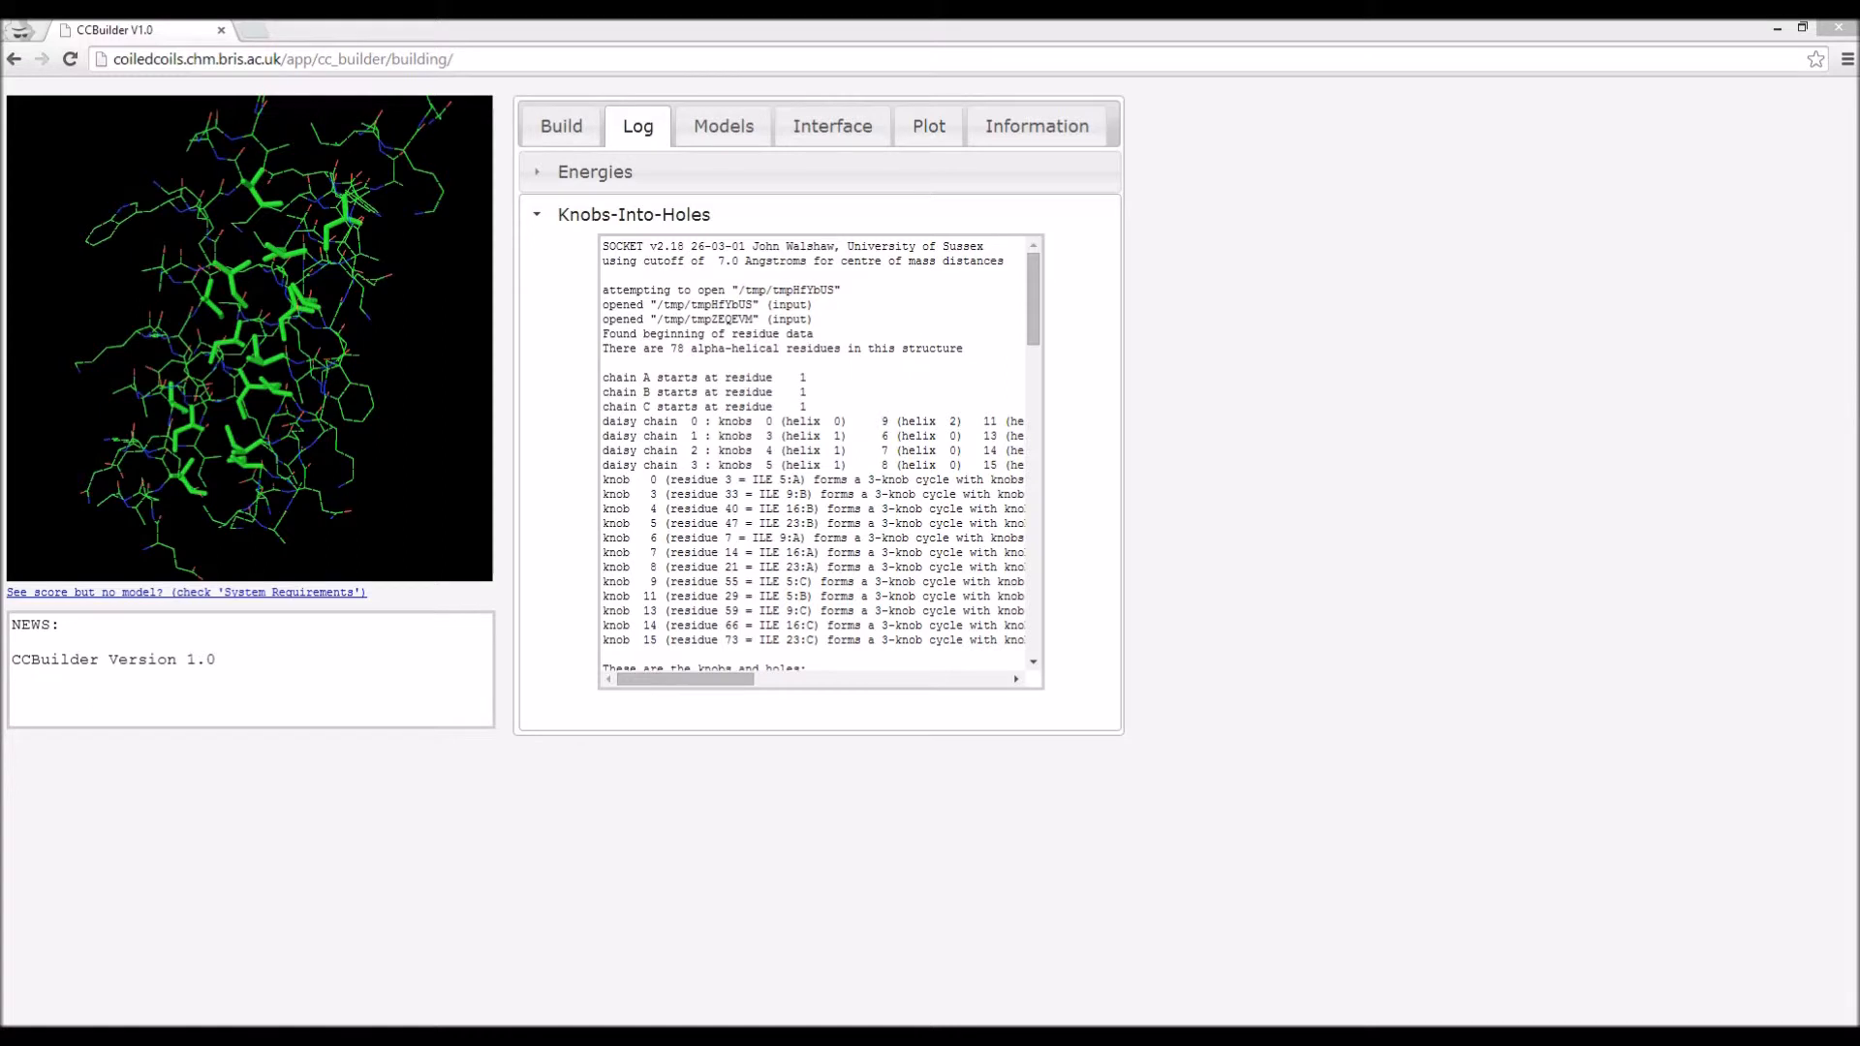
pyautogui.click(562, 126)
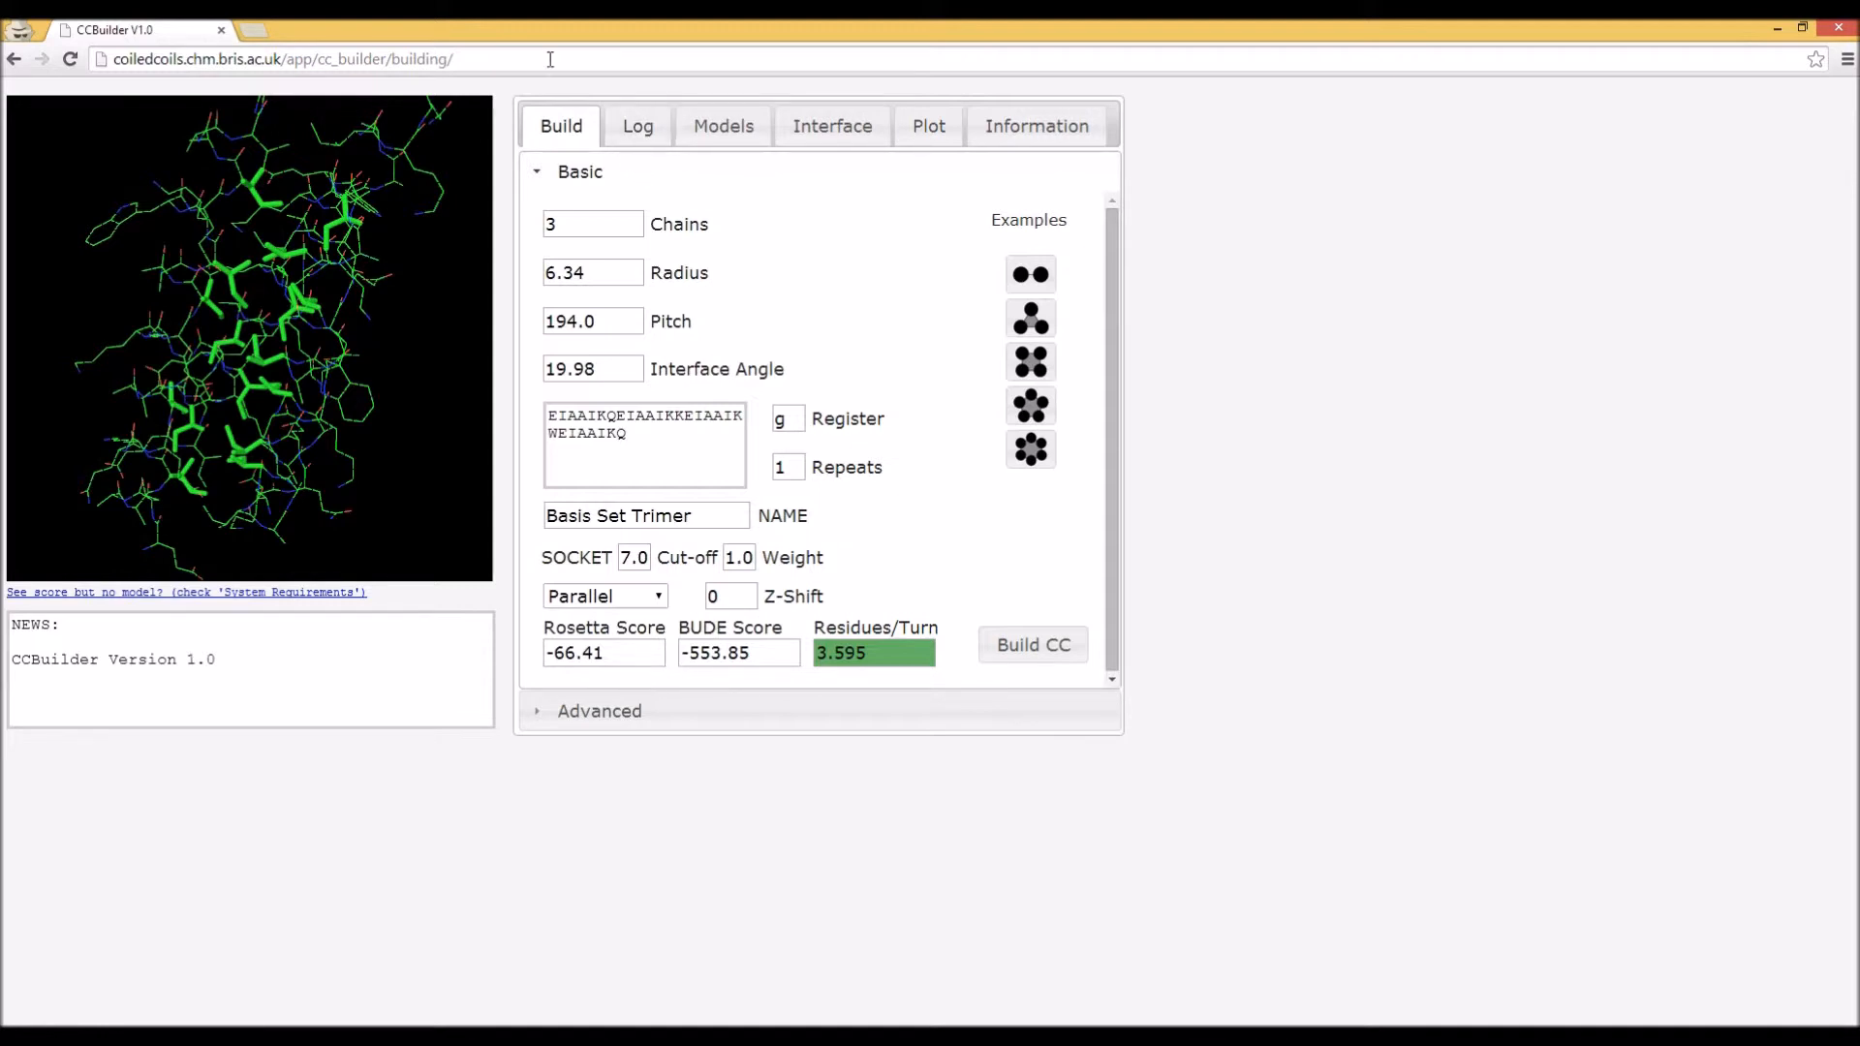
pyautogui.click(632, 126)
pyautogui.click(660, 174)
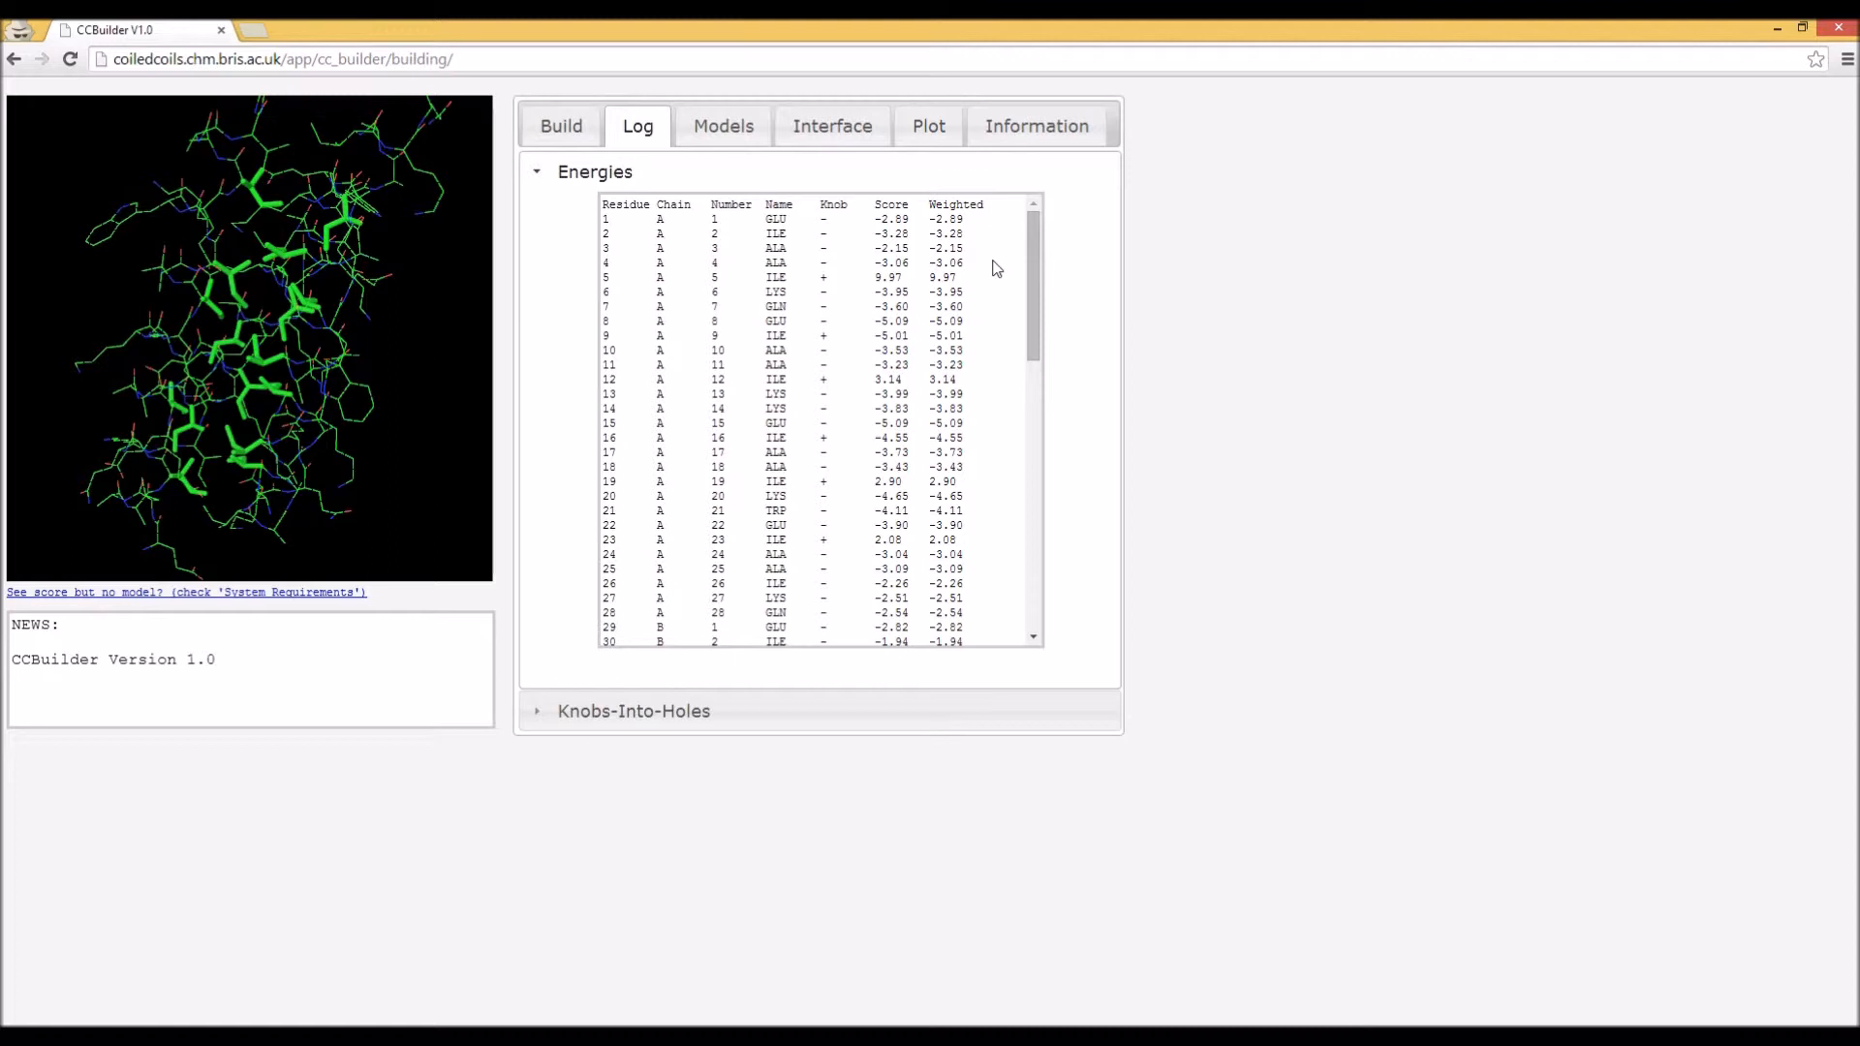
pyautogui.moveTo(959, 278); pyautogui.dragTo(600, 278)
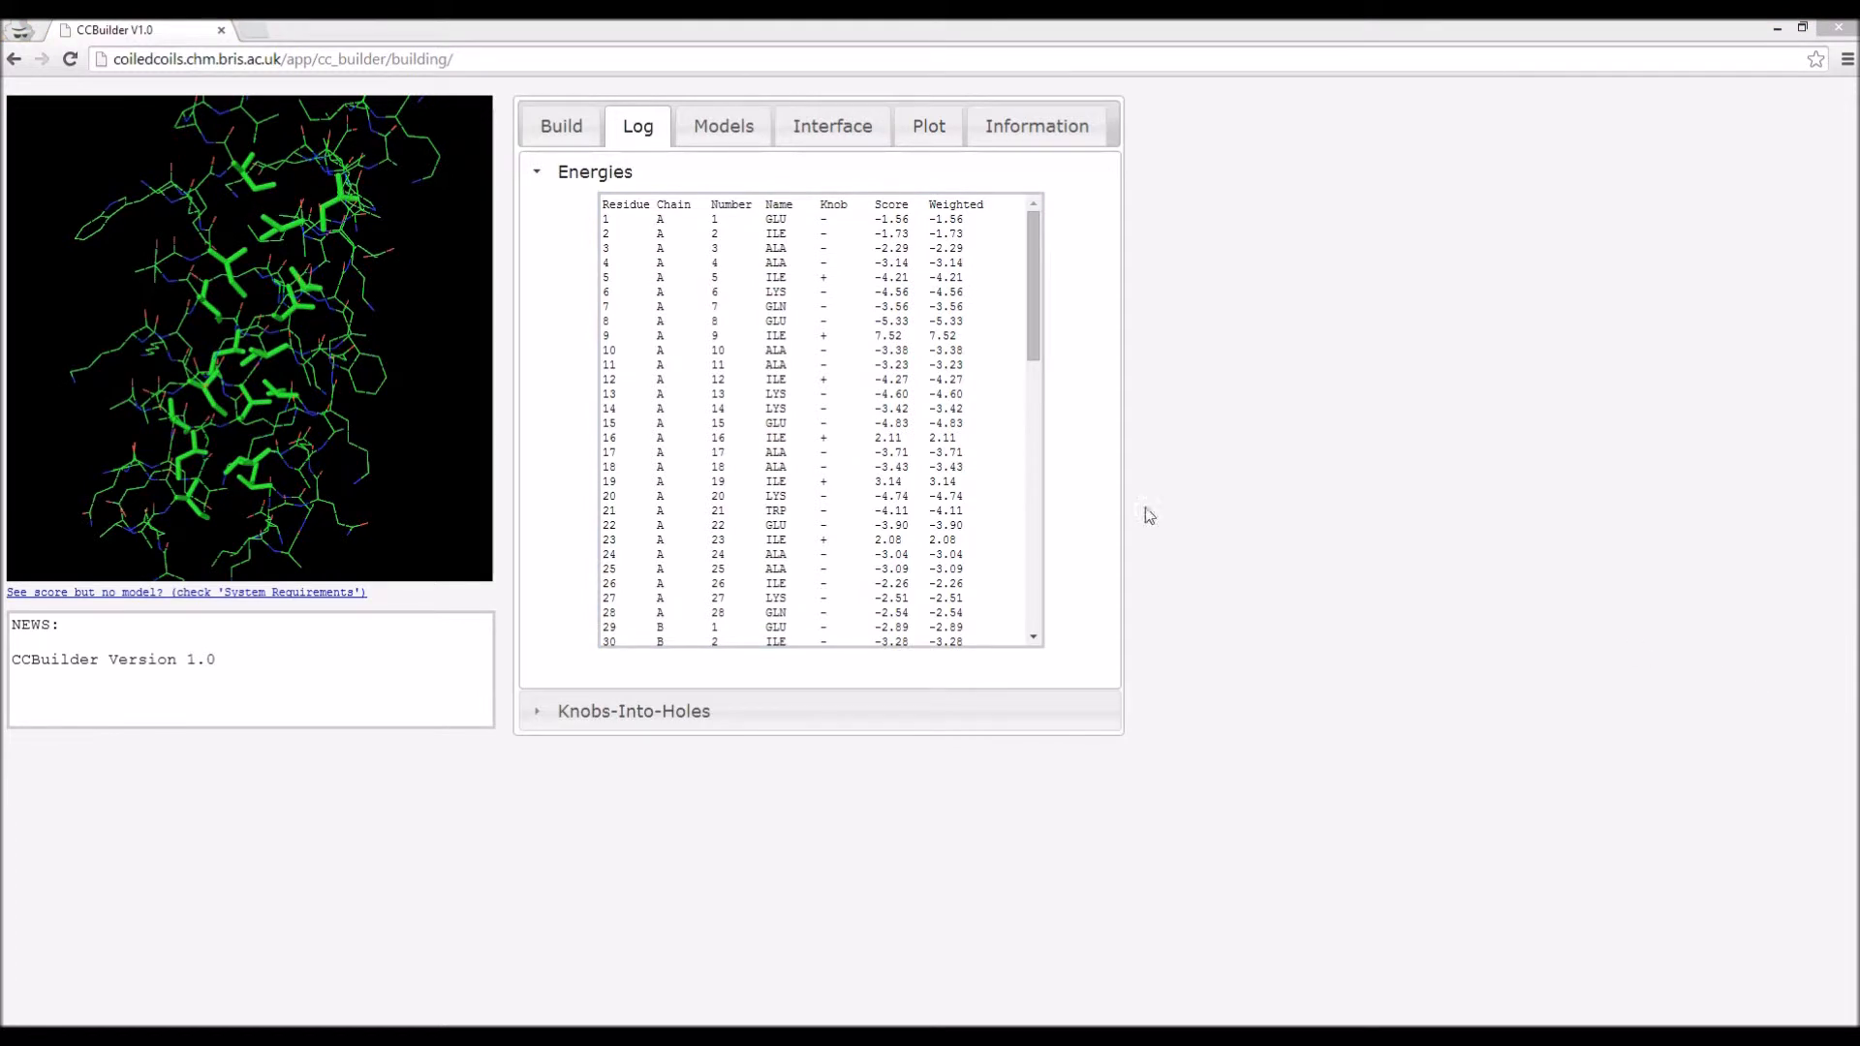
# - Set the trimer's pitch to 10000 and rebuild the model
pyautogui.click(559, 126)
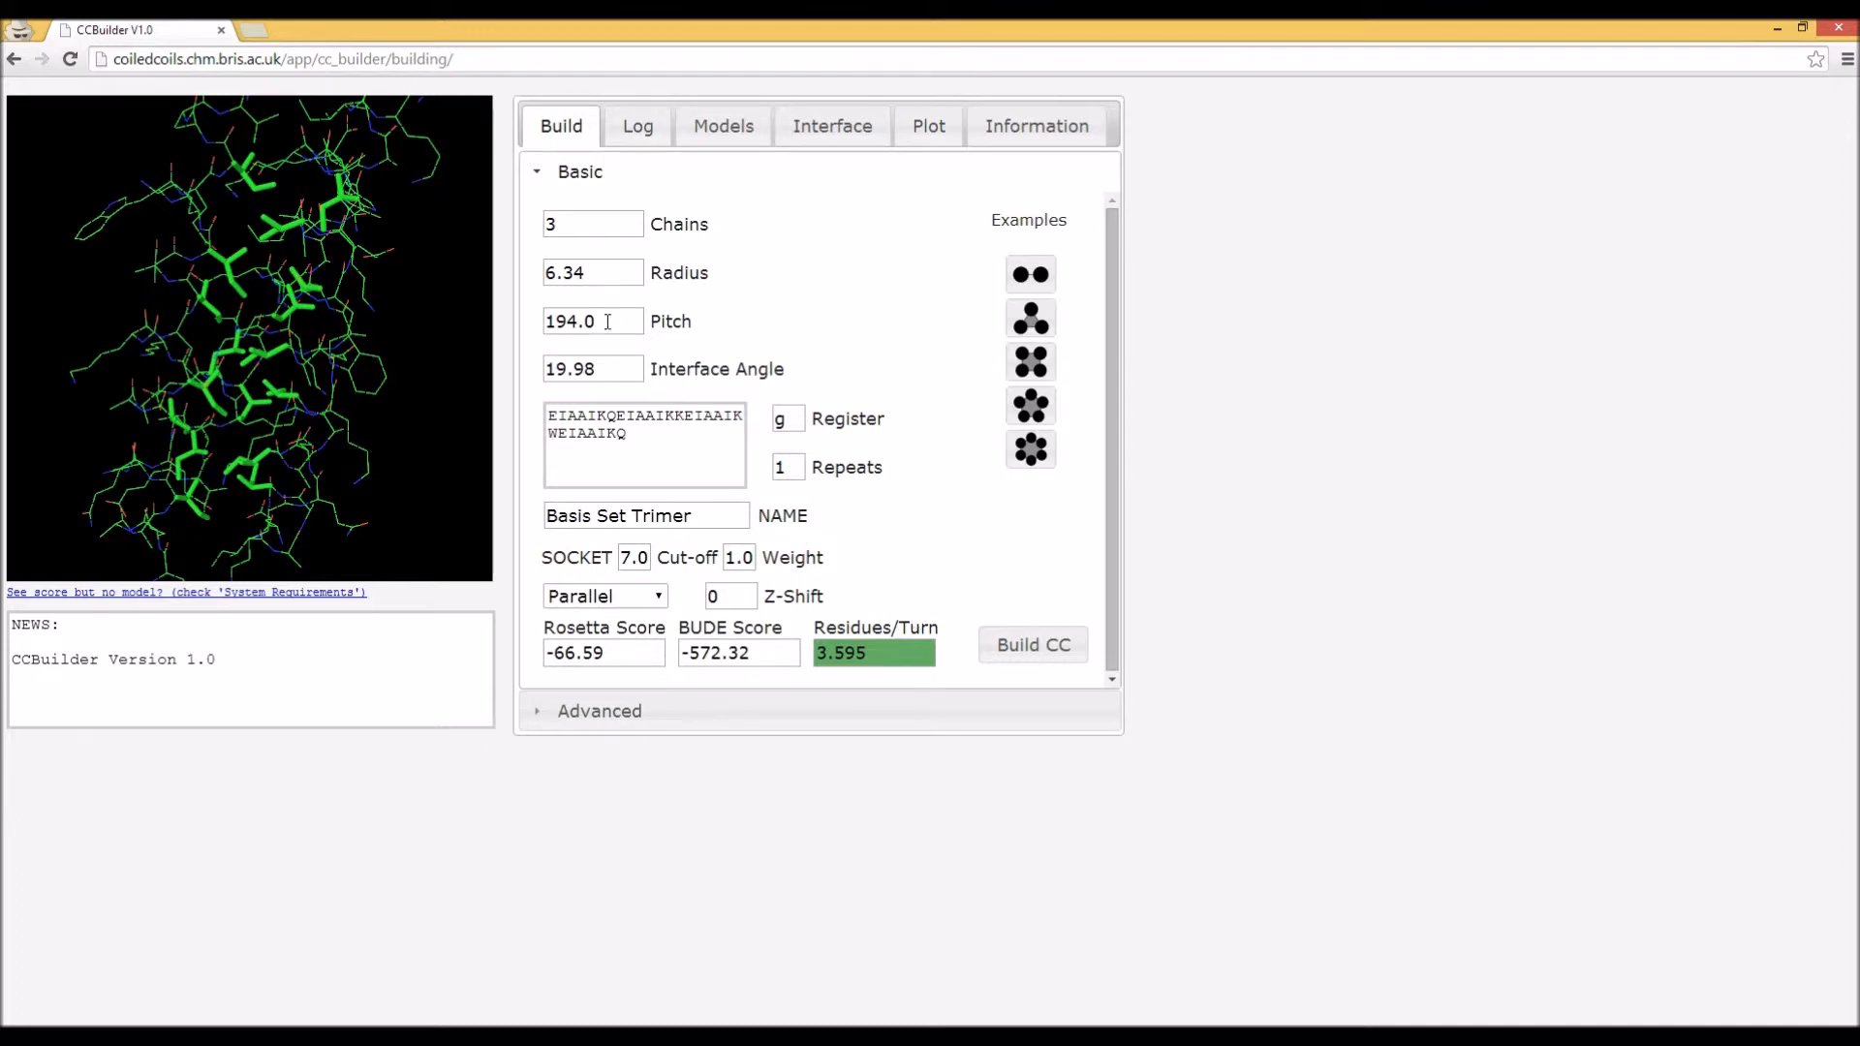
pyautogui.moveTo(608, 322); pyautogui.dragTo(547, 322)
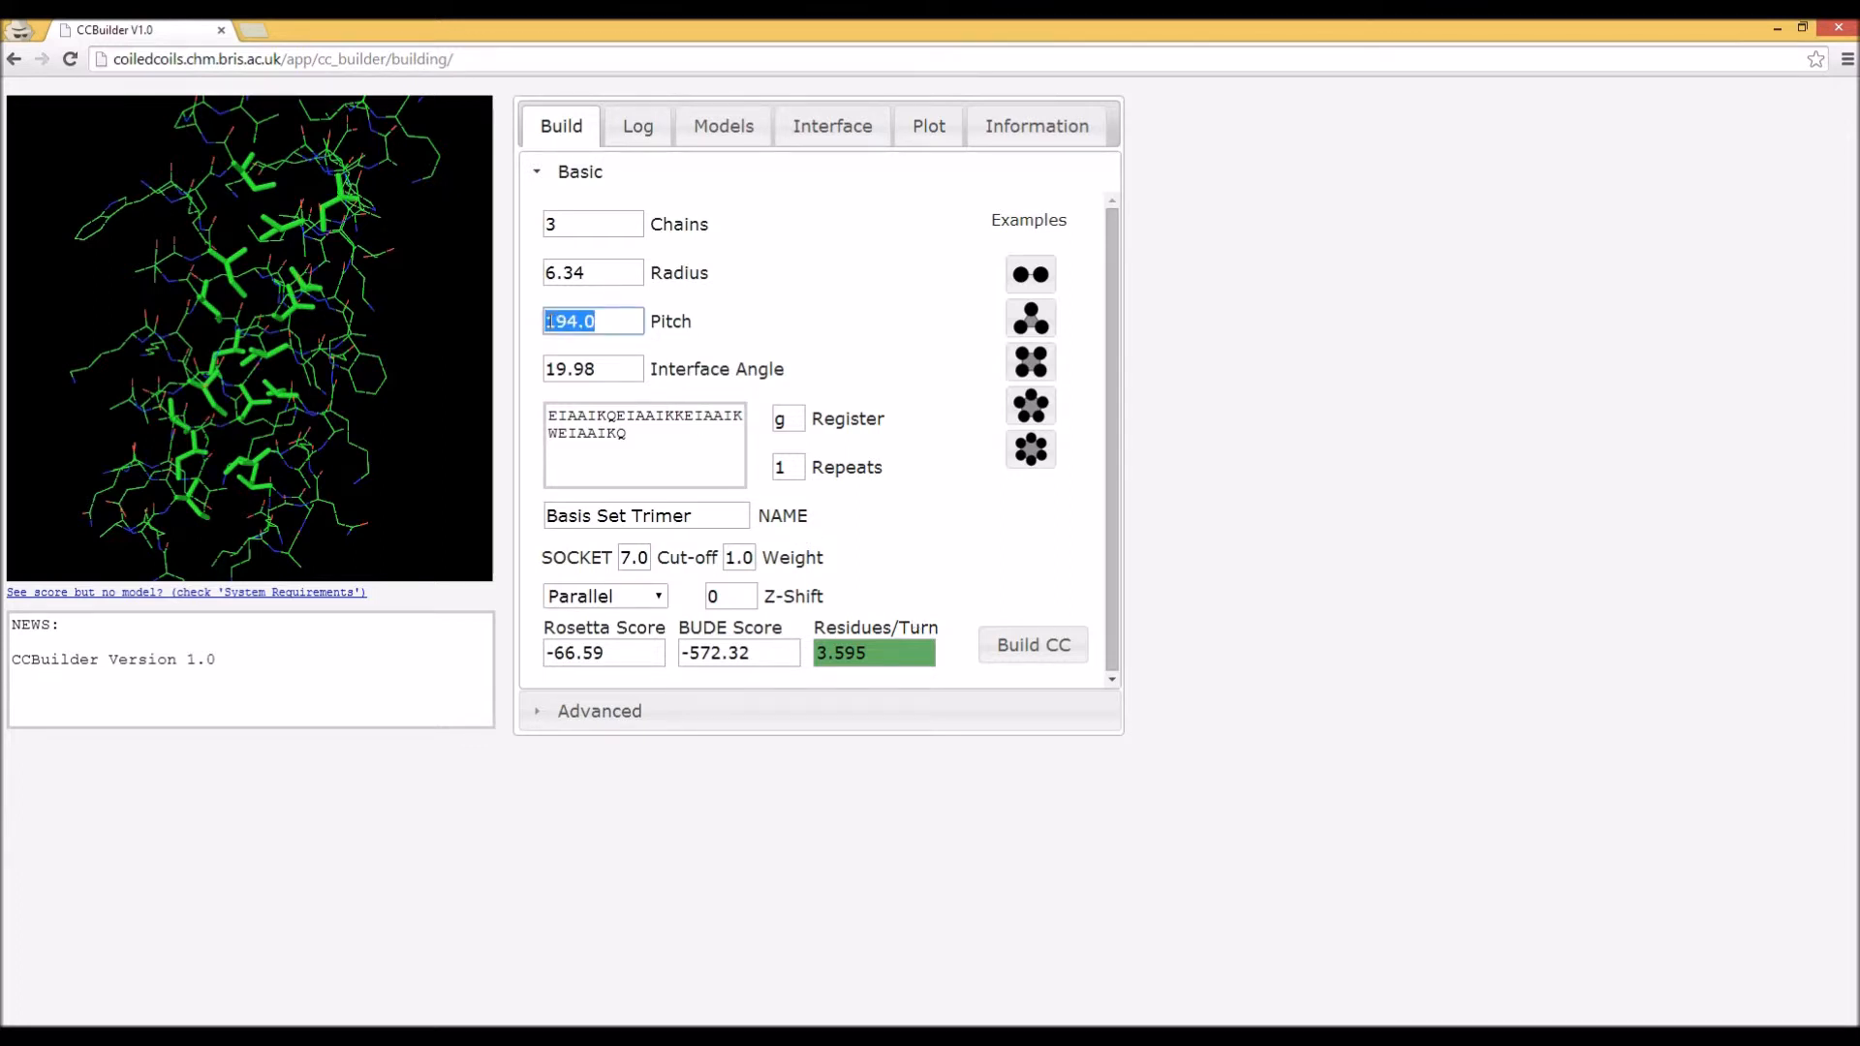
pyautogui.write('10000')
pyautogui.press('Return')
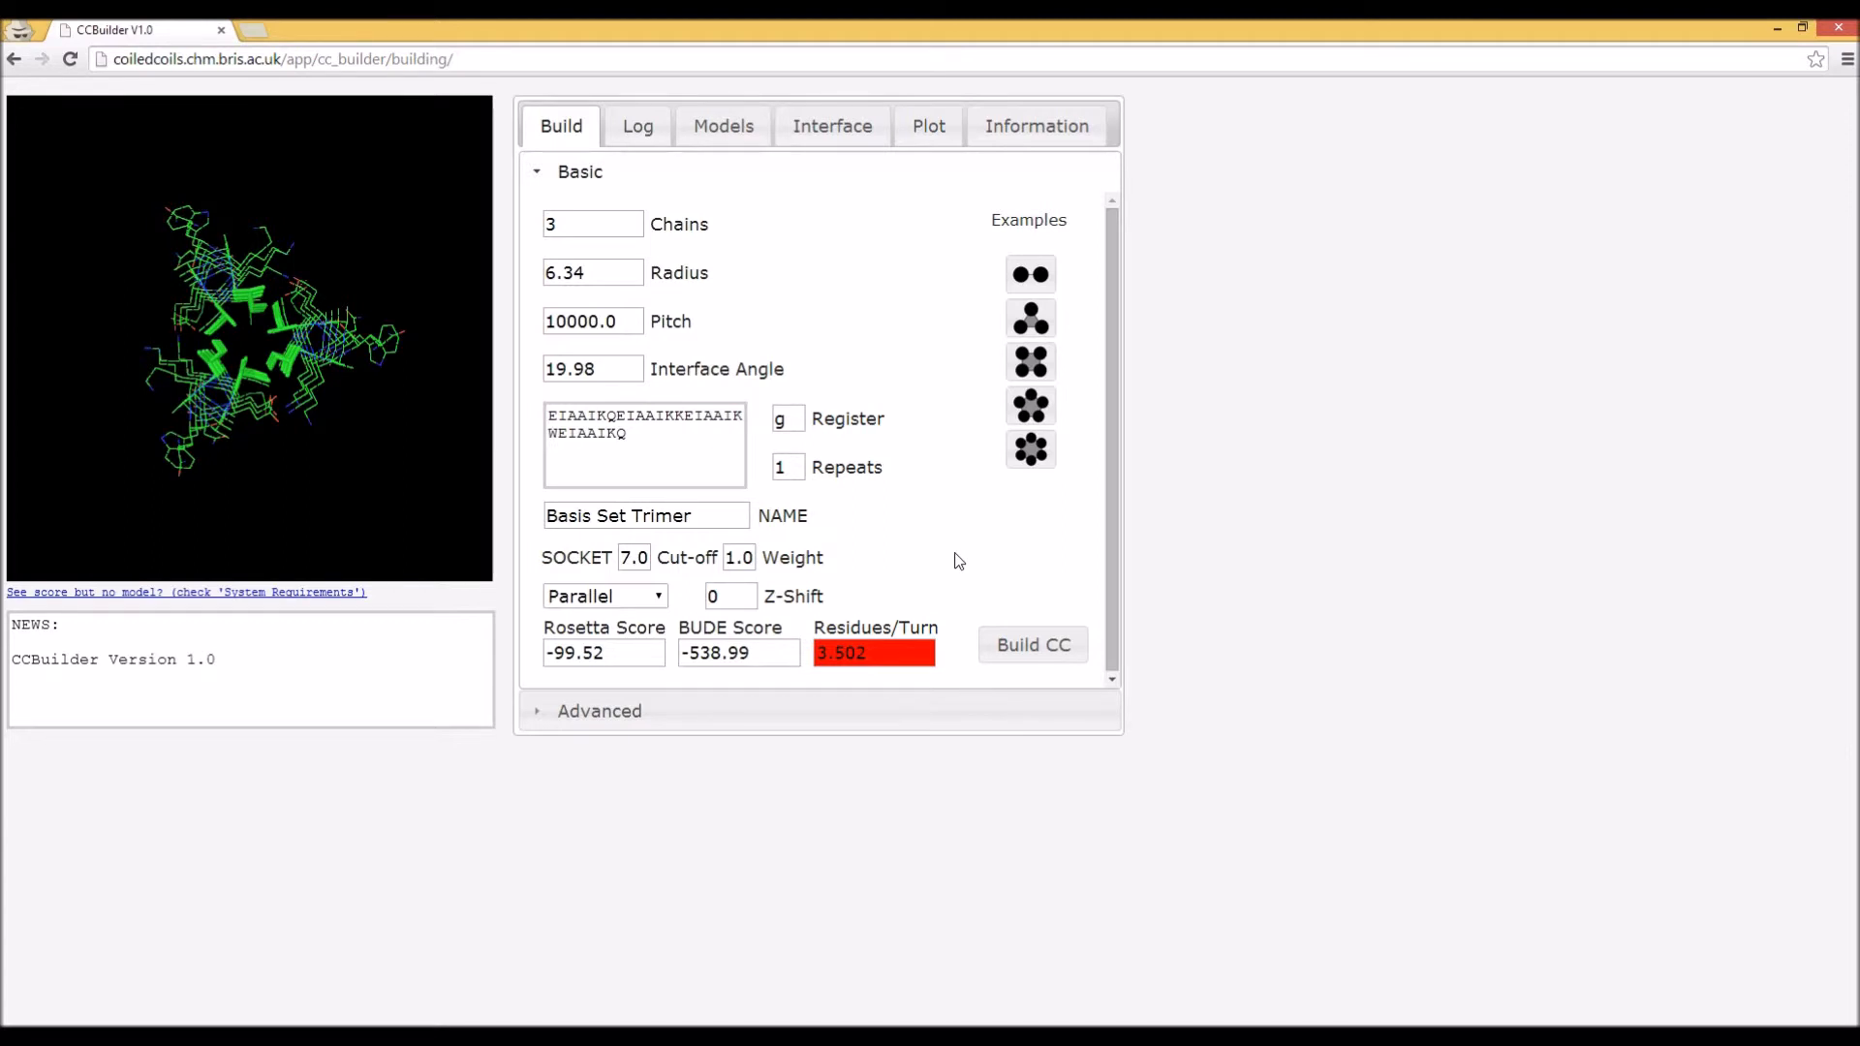
# - Download model 17 from the built models list as a PDB file named mytrimer in Downloads, and close the download window
pyautogui.click(699, 134)
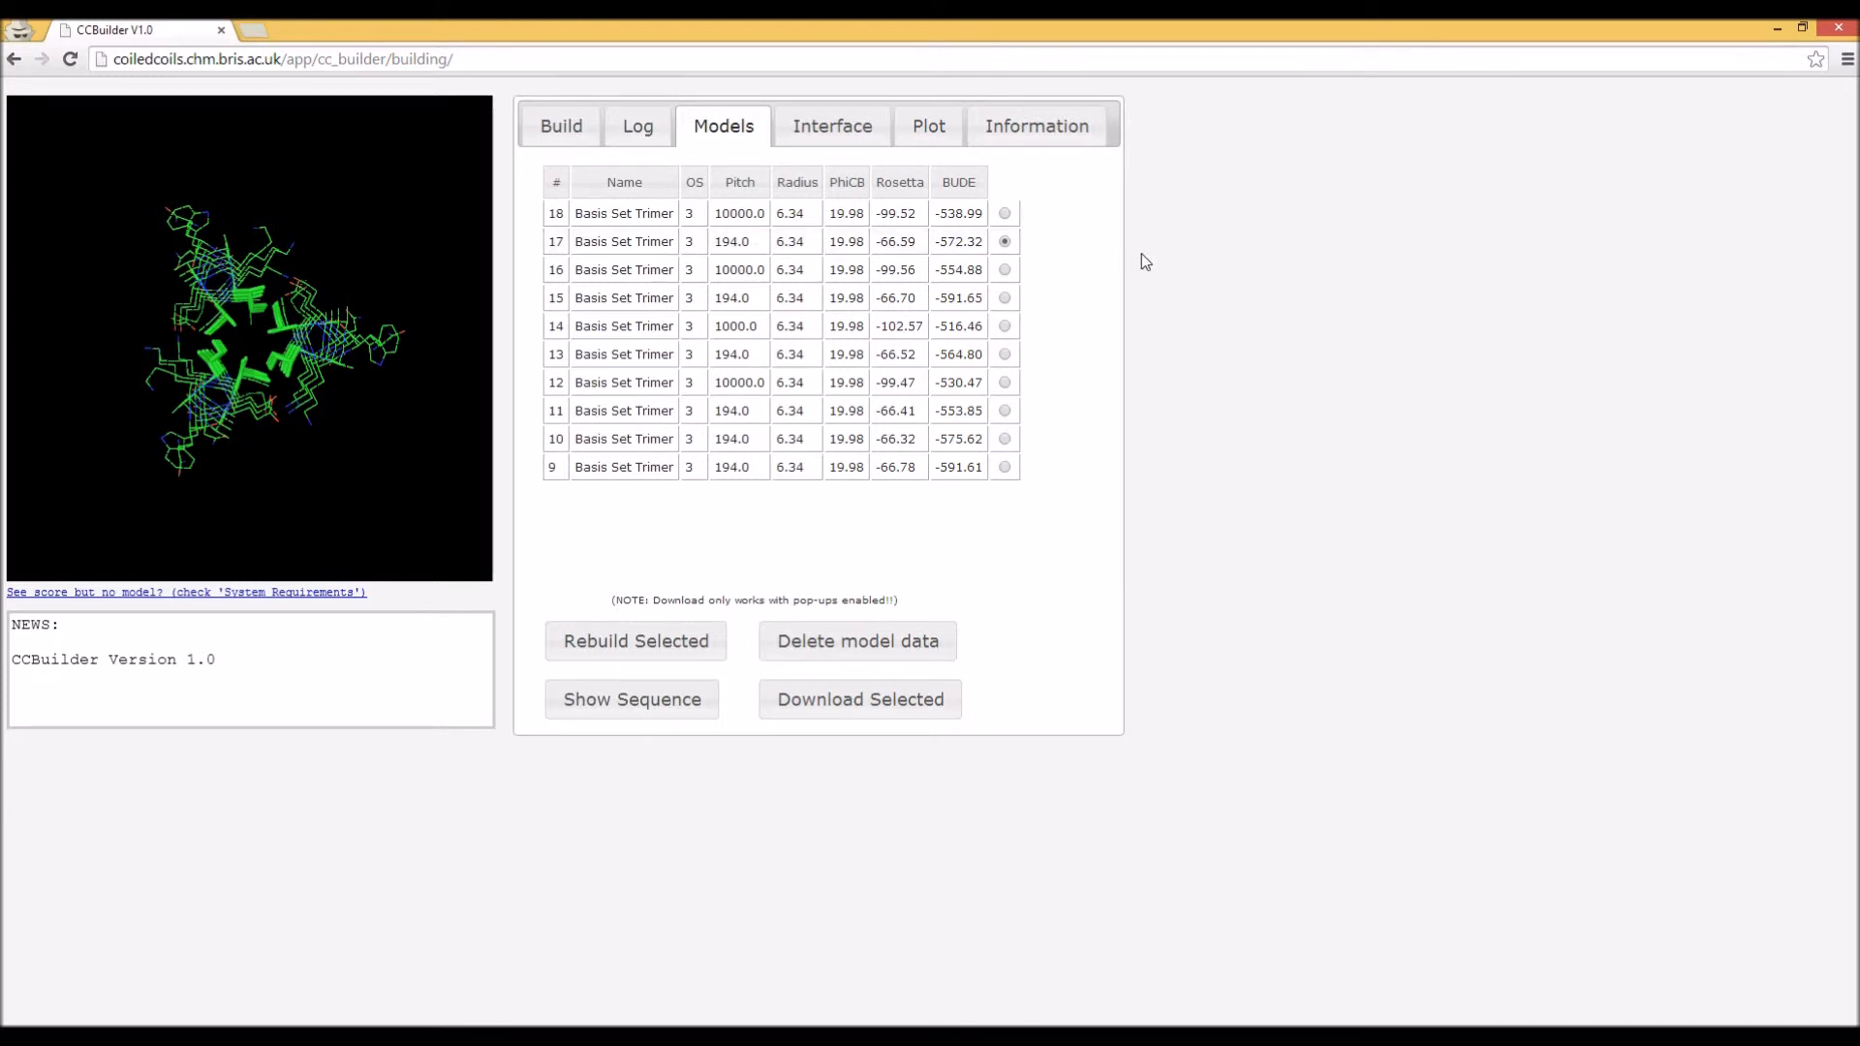
pyautogui.click(873, 707)
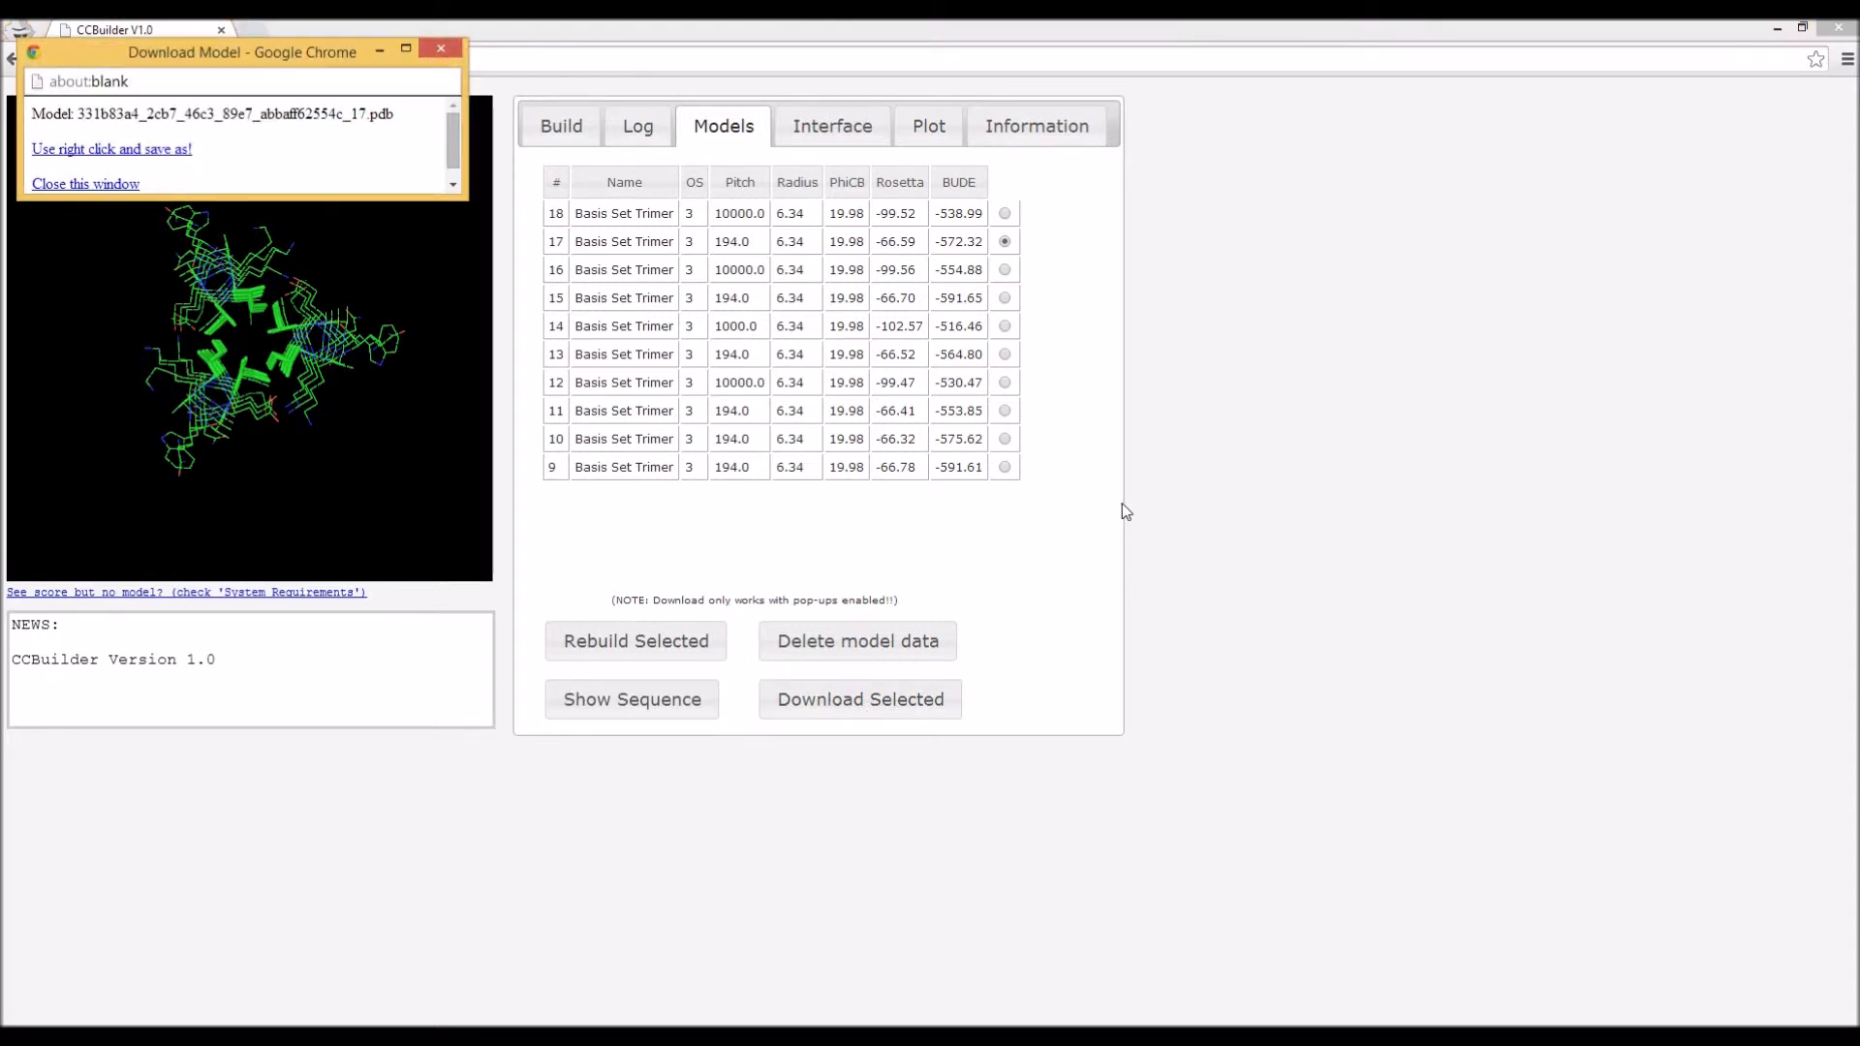
pyautogui.rightClick(157, 151)
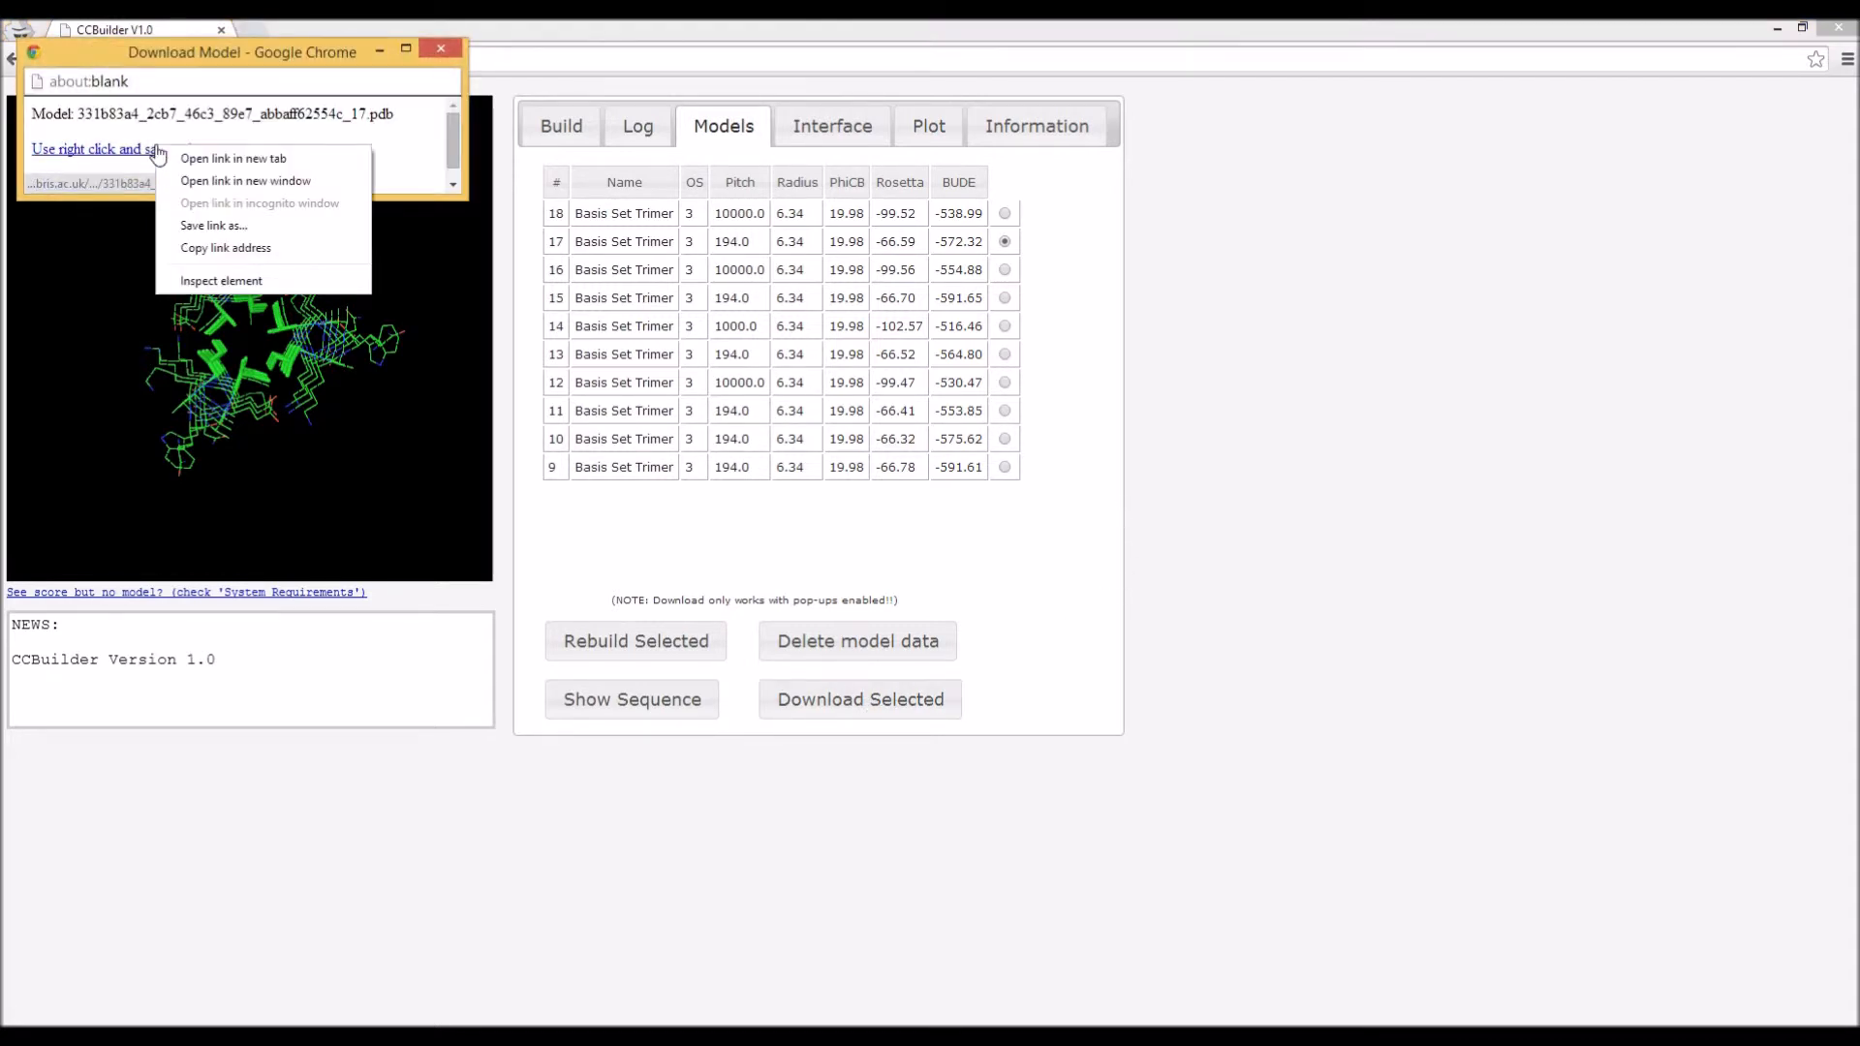
pyautogui.click(197, 226)
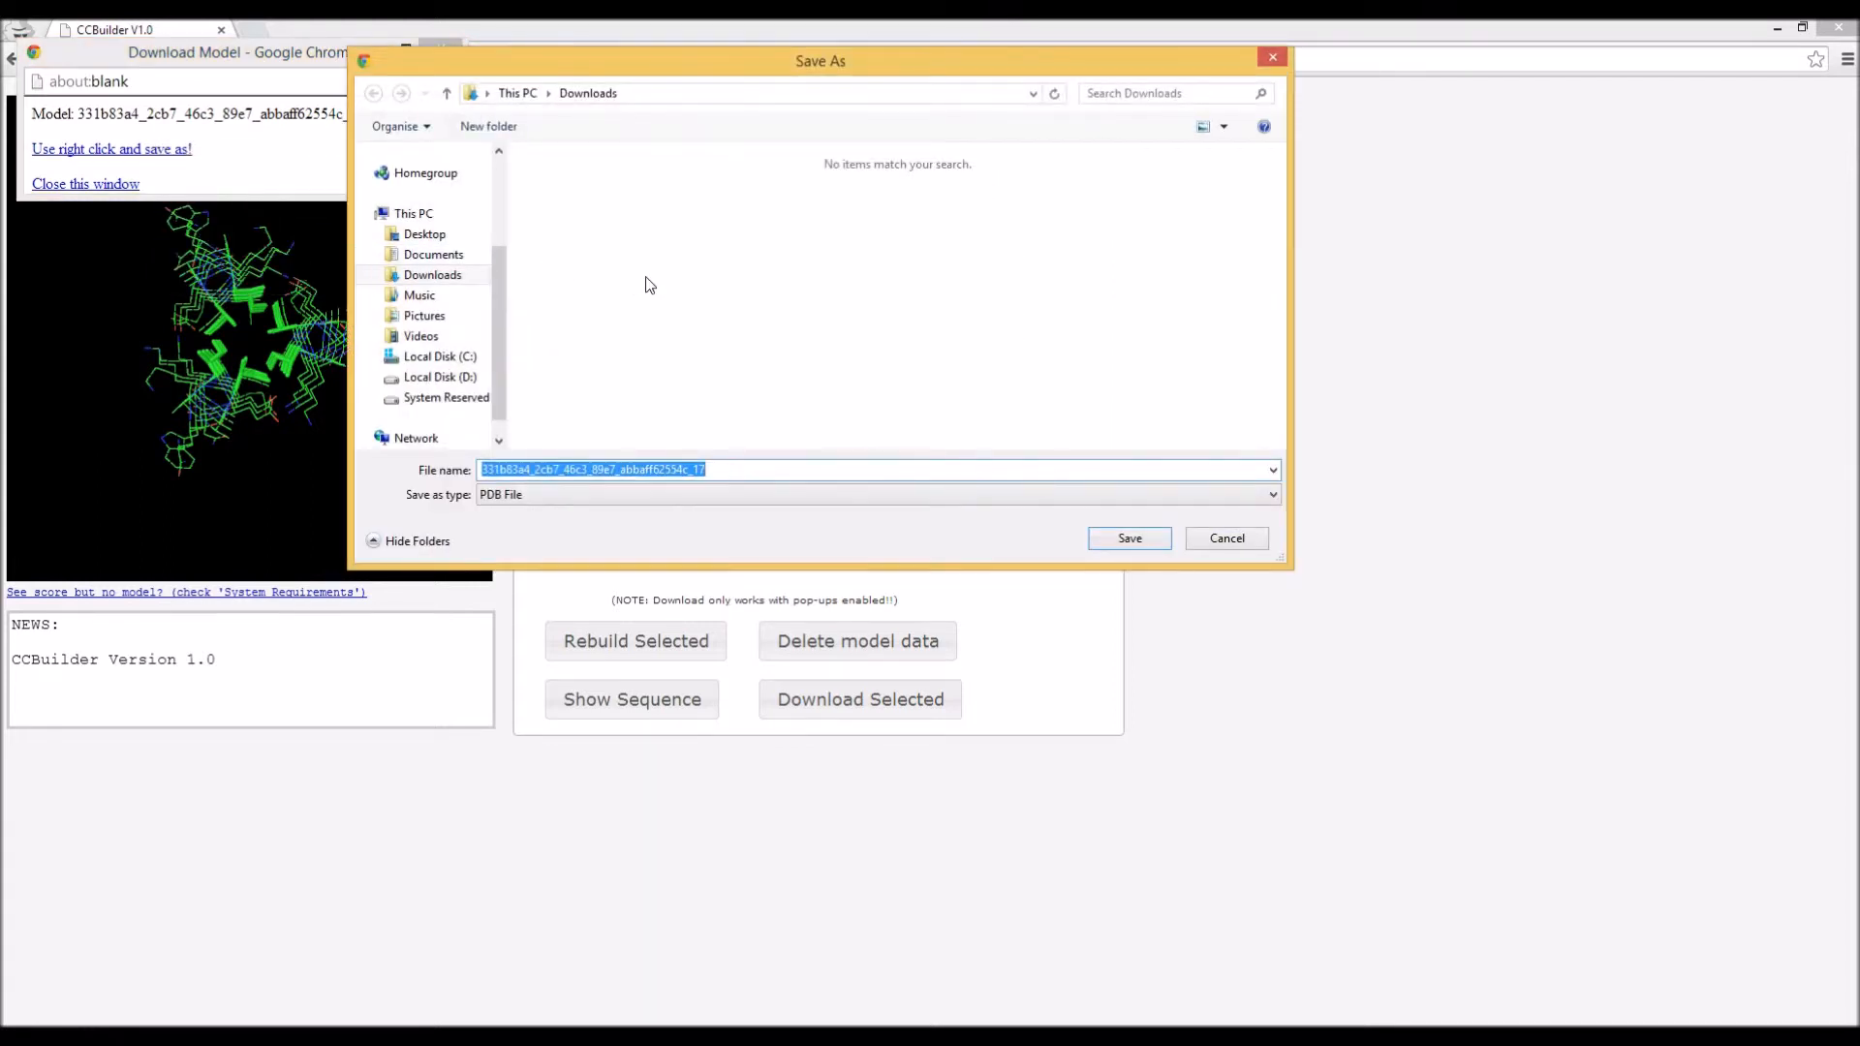
pyautogui.write('mytrimer')
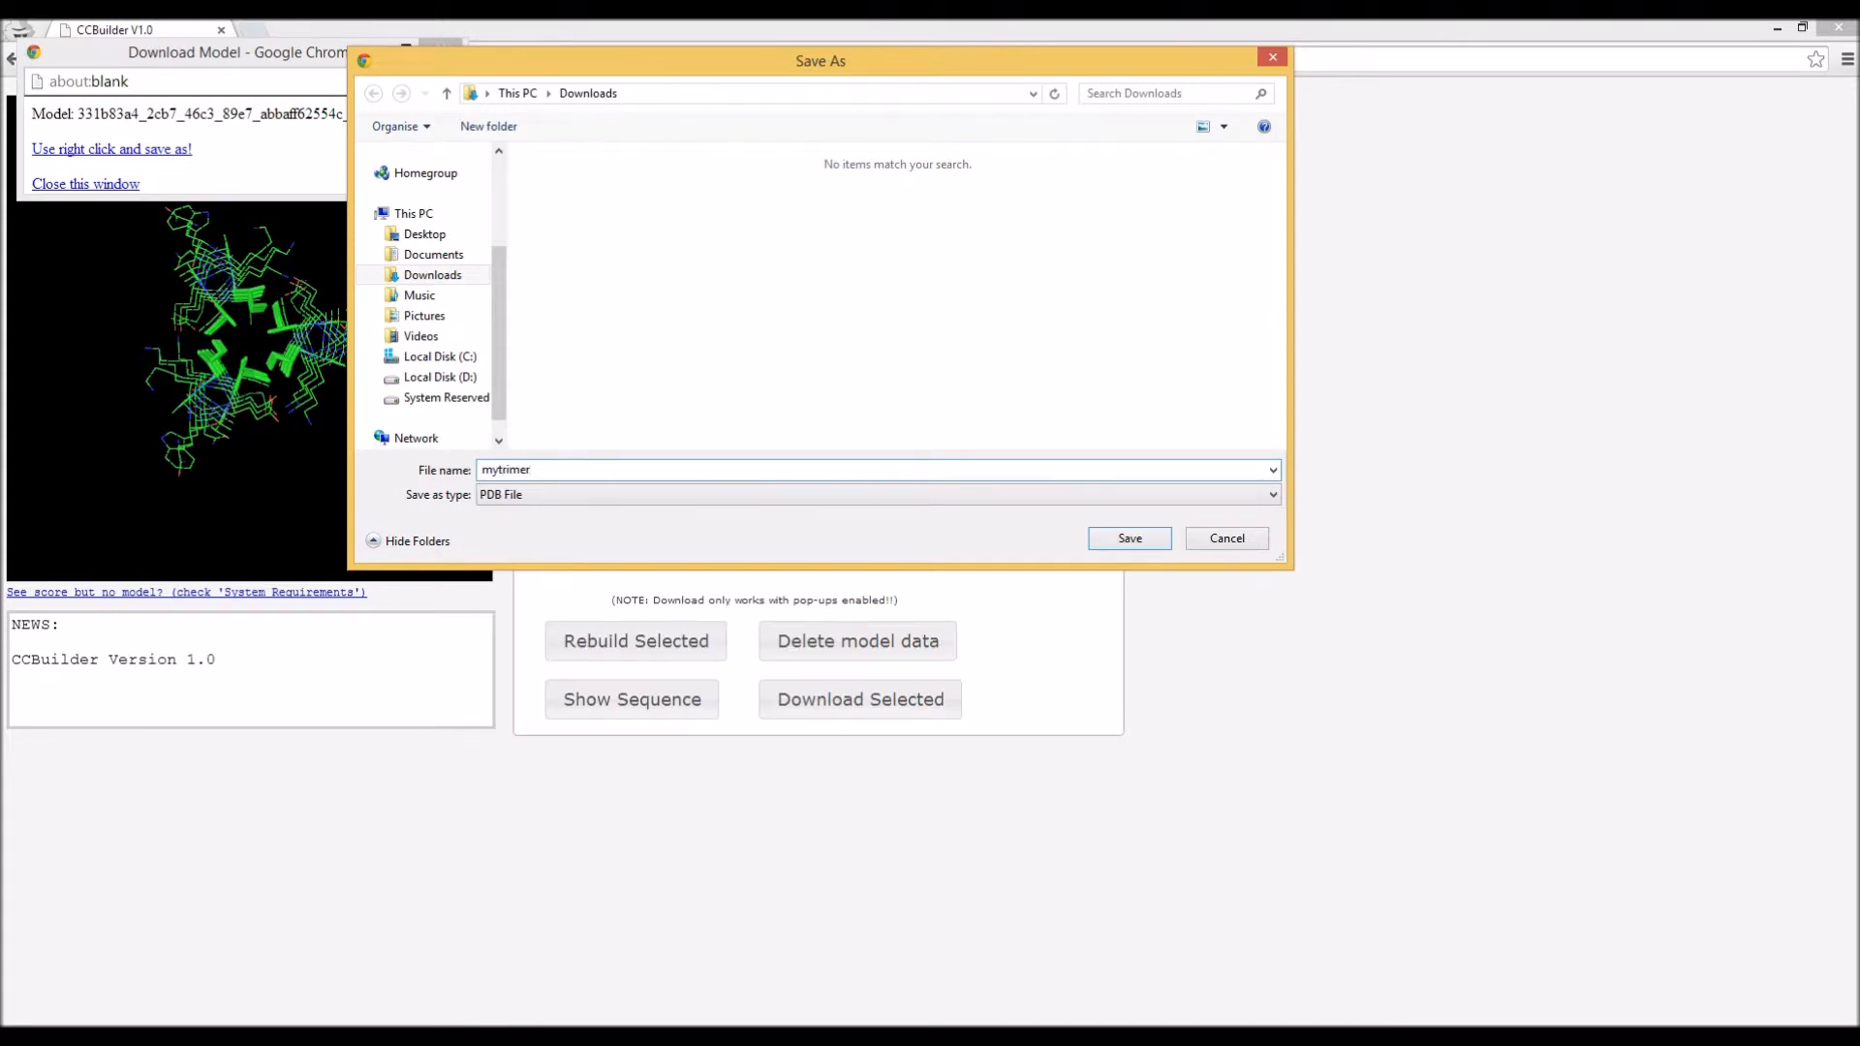
pyautogui.click(1130, 536)
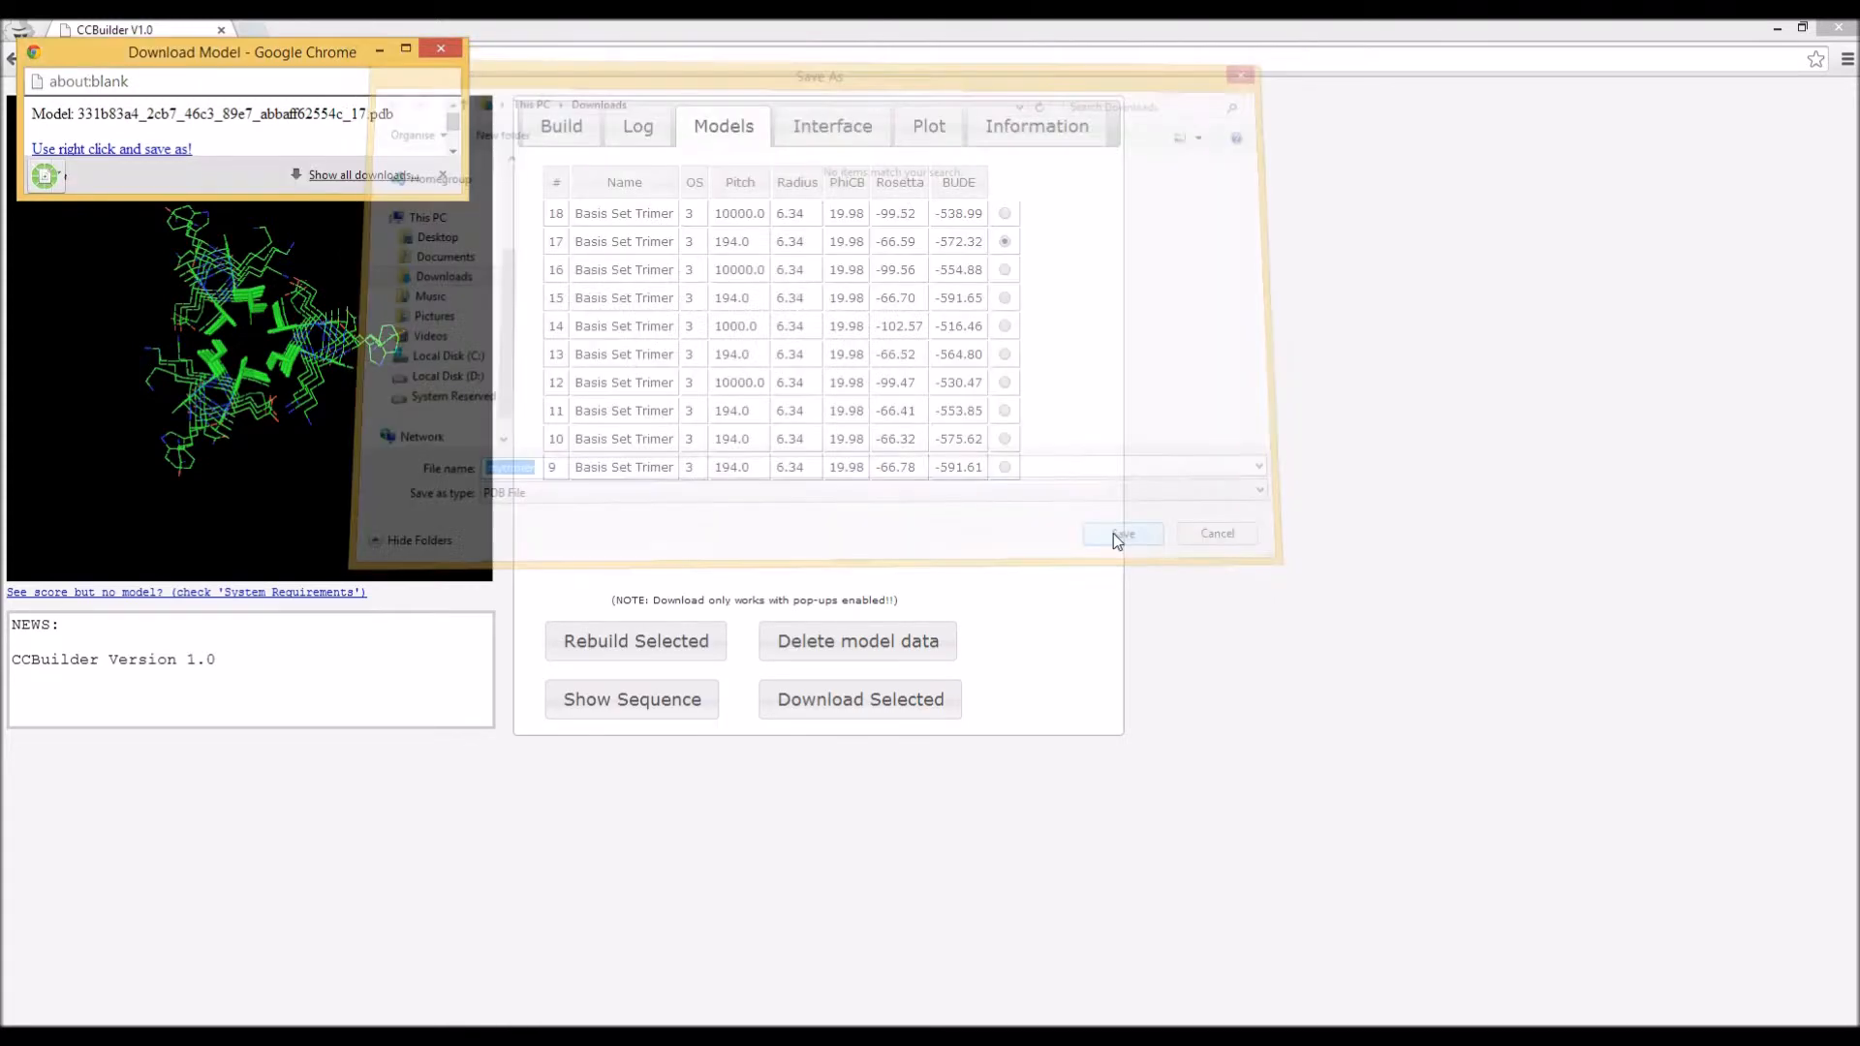
pyautogui.click(441, 48)
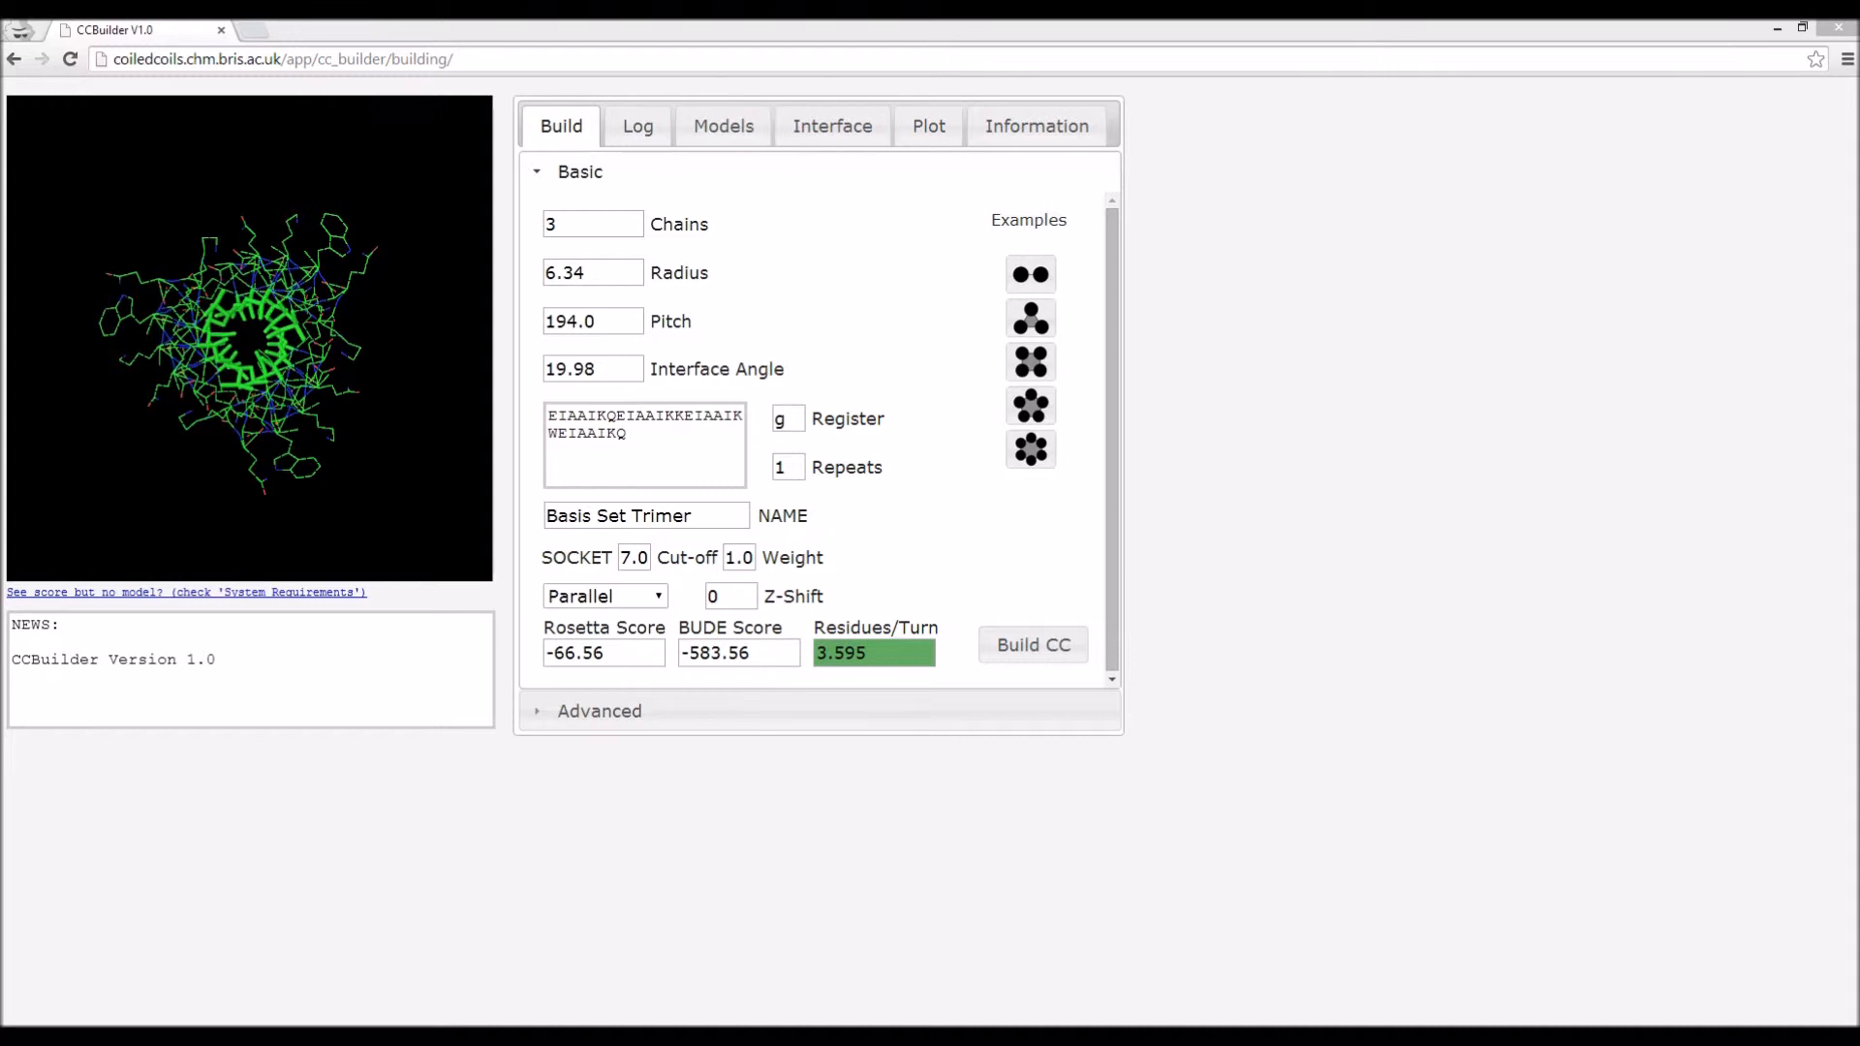
pyautogui.click(1035, 647)
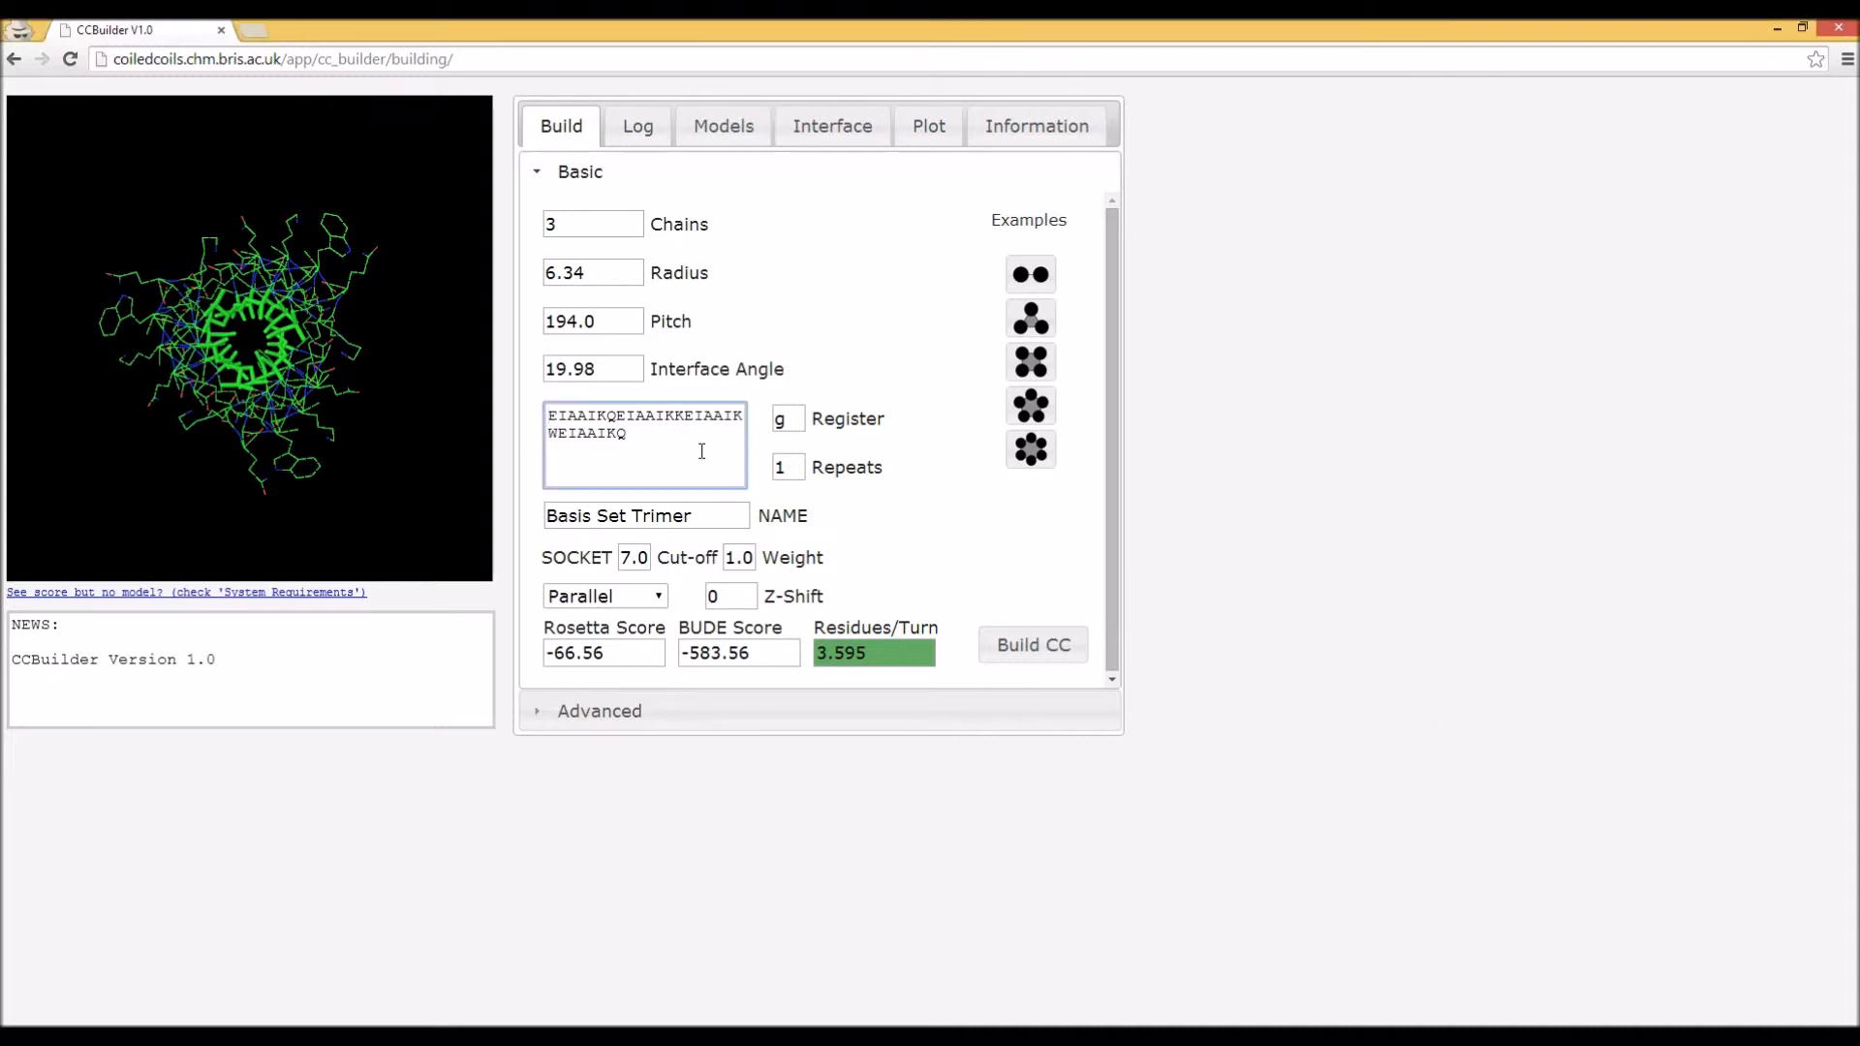
# - Mark the trimer sequence with a leading ">" and repeat it on separate lines to give three individual chain sequences
pyautogui.write('>')
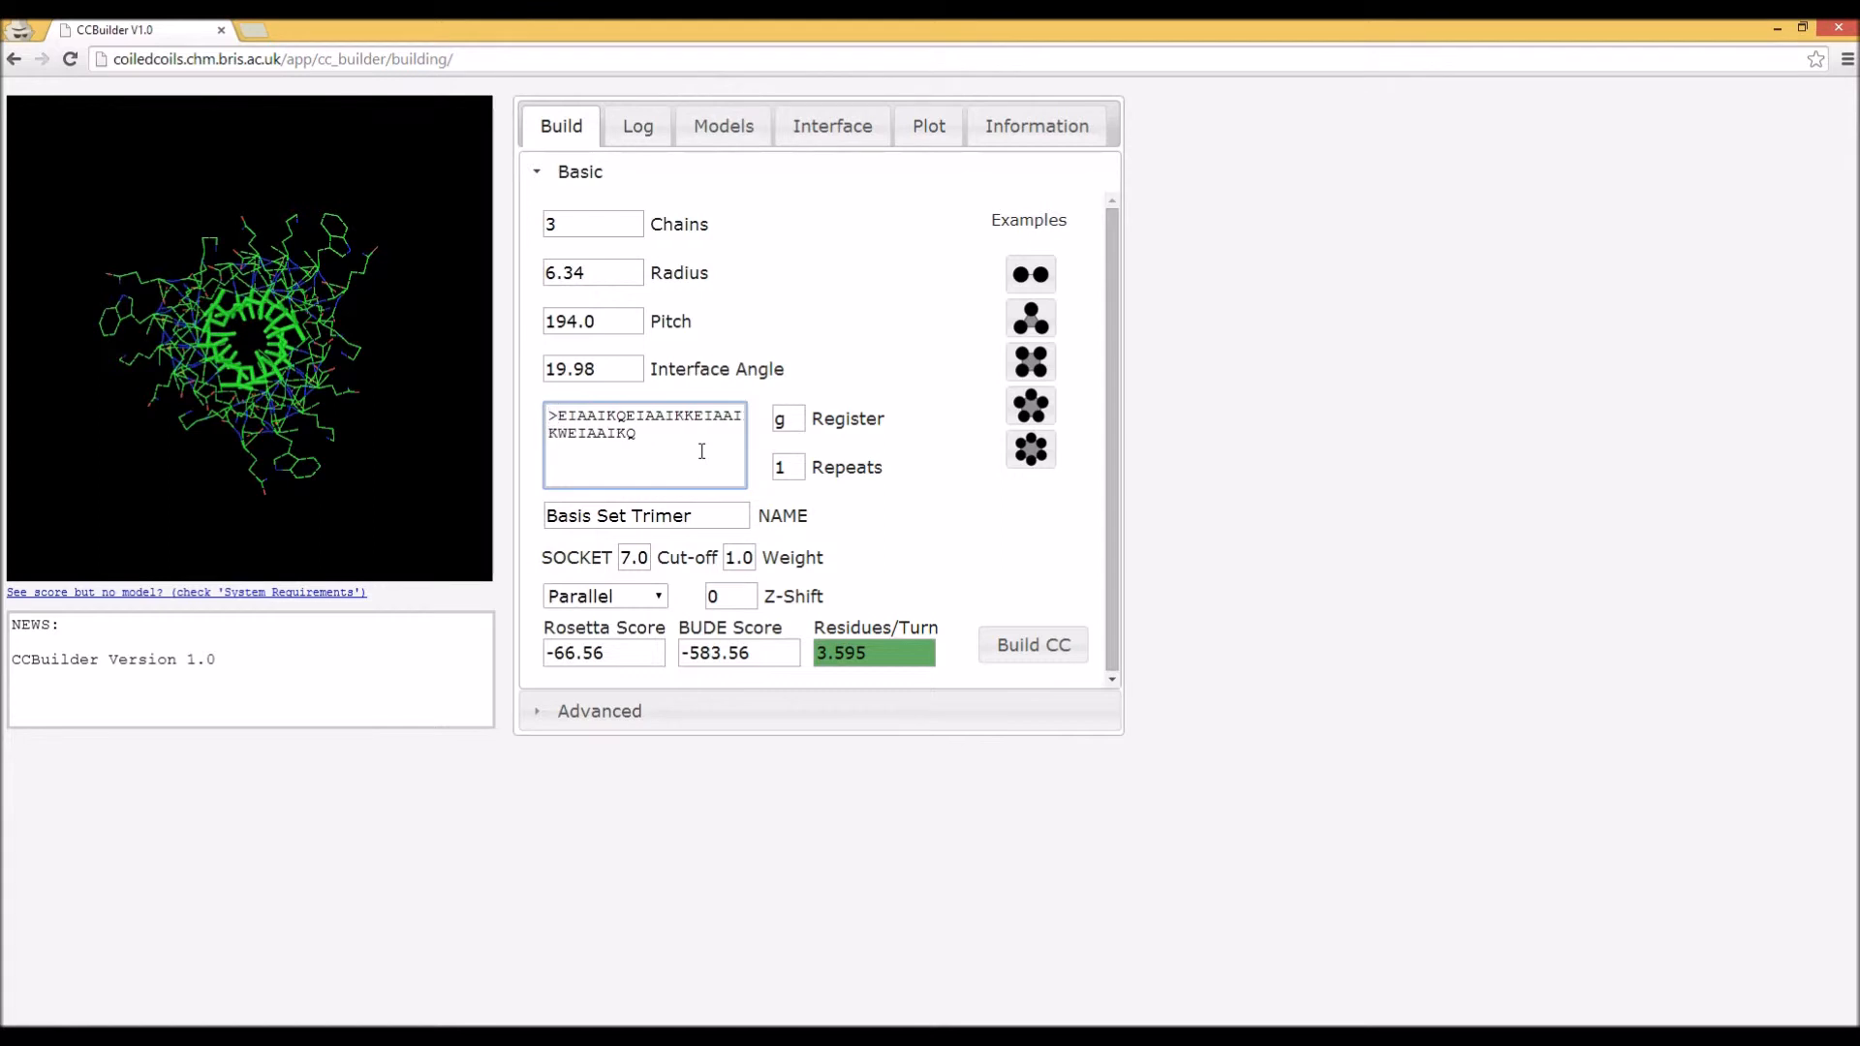
pyautogui.moveTo(639, 437); pyautogui.dragTo(562, 418)
pyautogui.hotkey('ctrl', 'c')
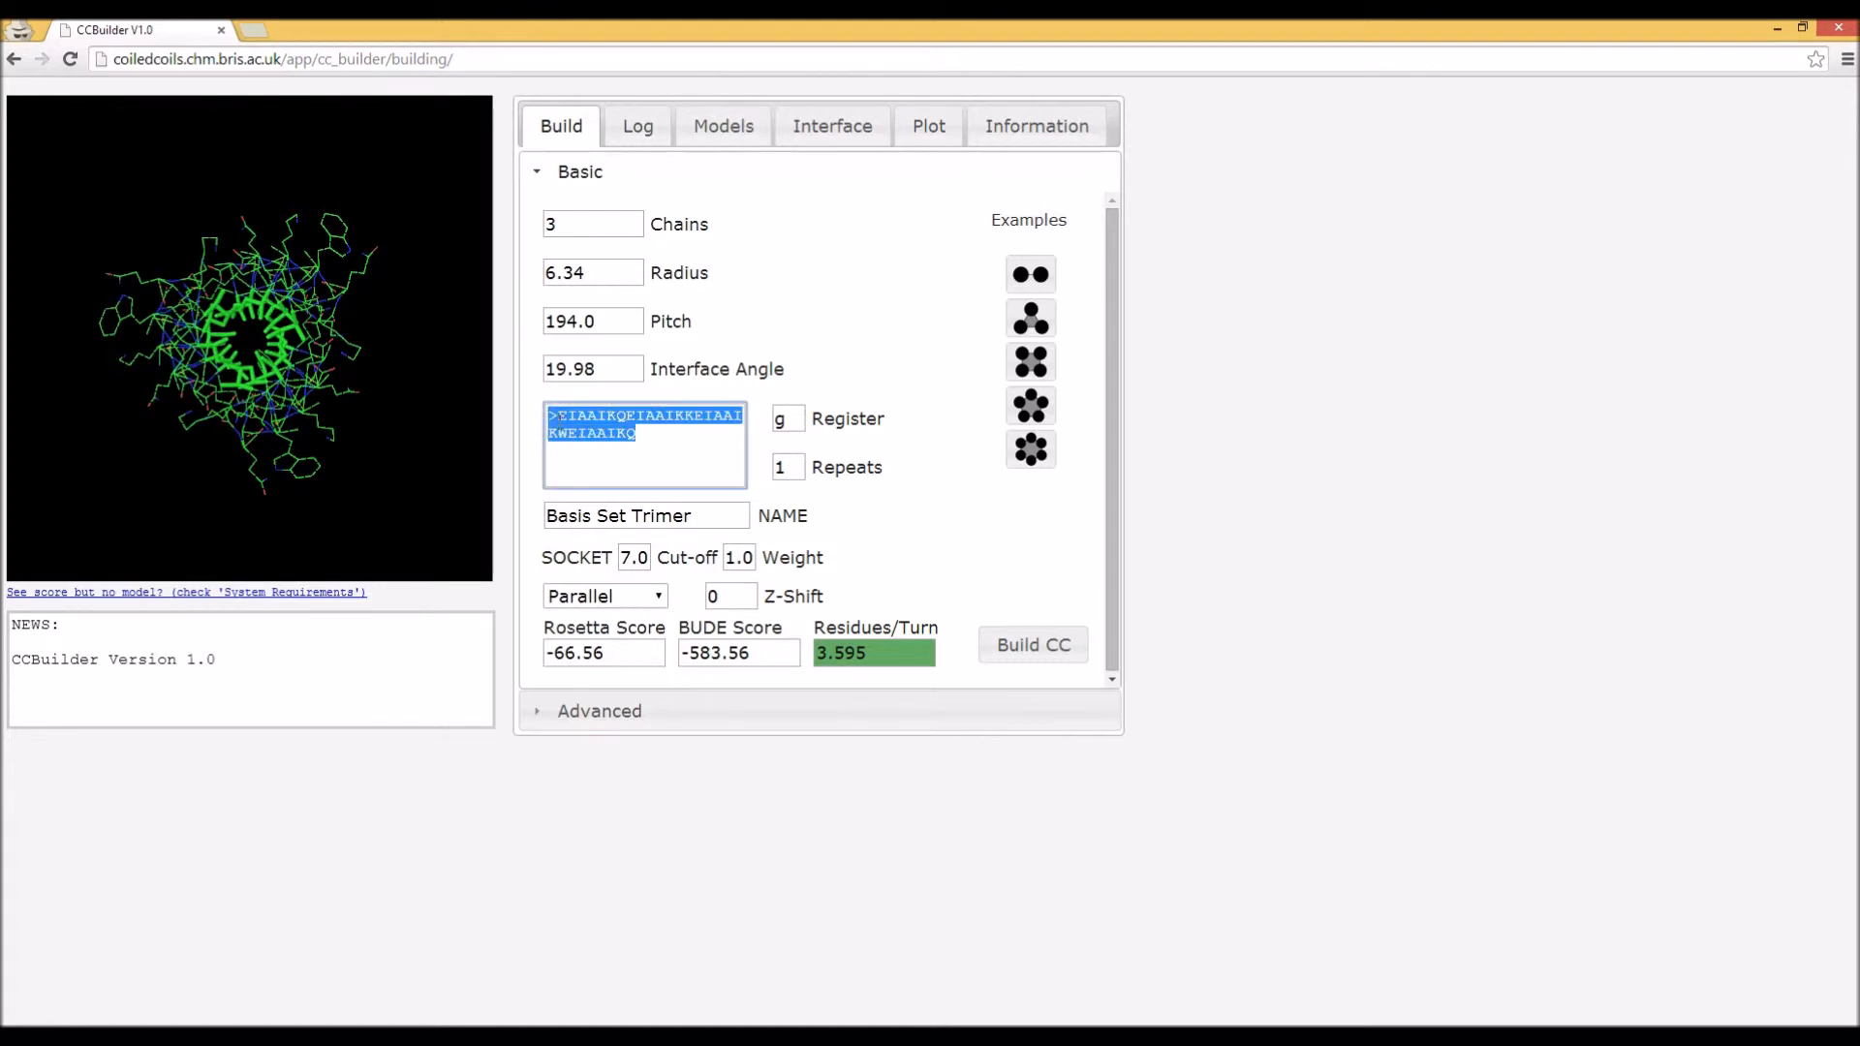
pyautogui.click(671, 440)
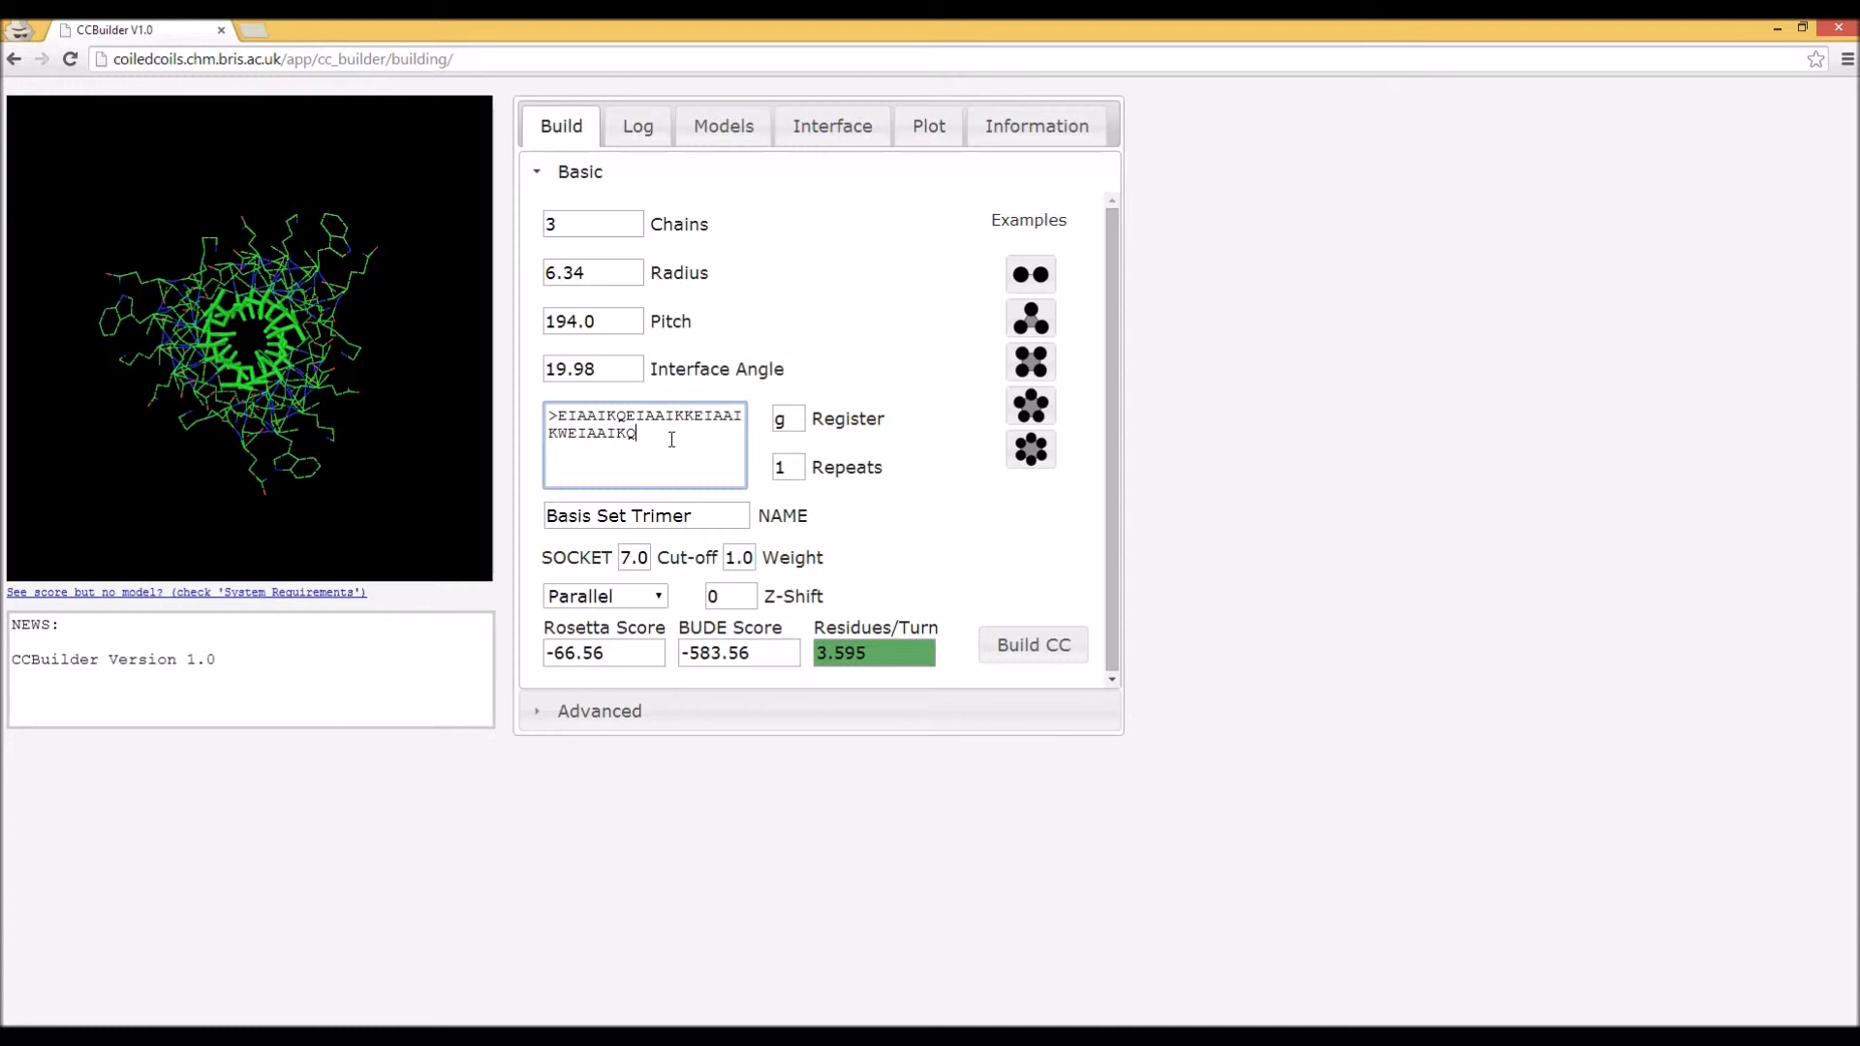
pyautogui.press('Return')
pyautogui.hotkey('ctrl', 'v')
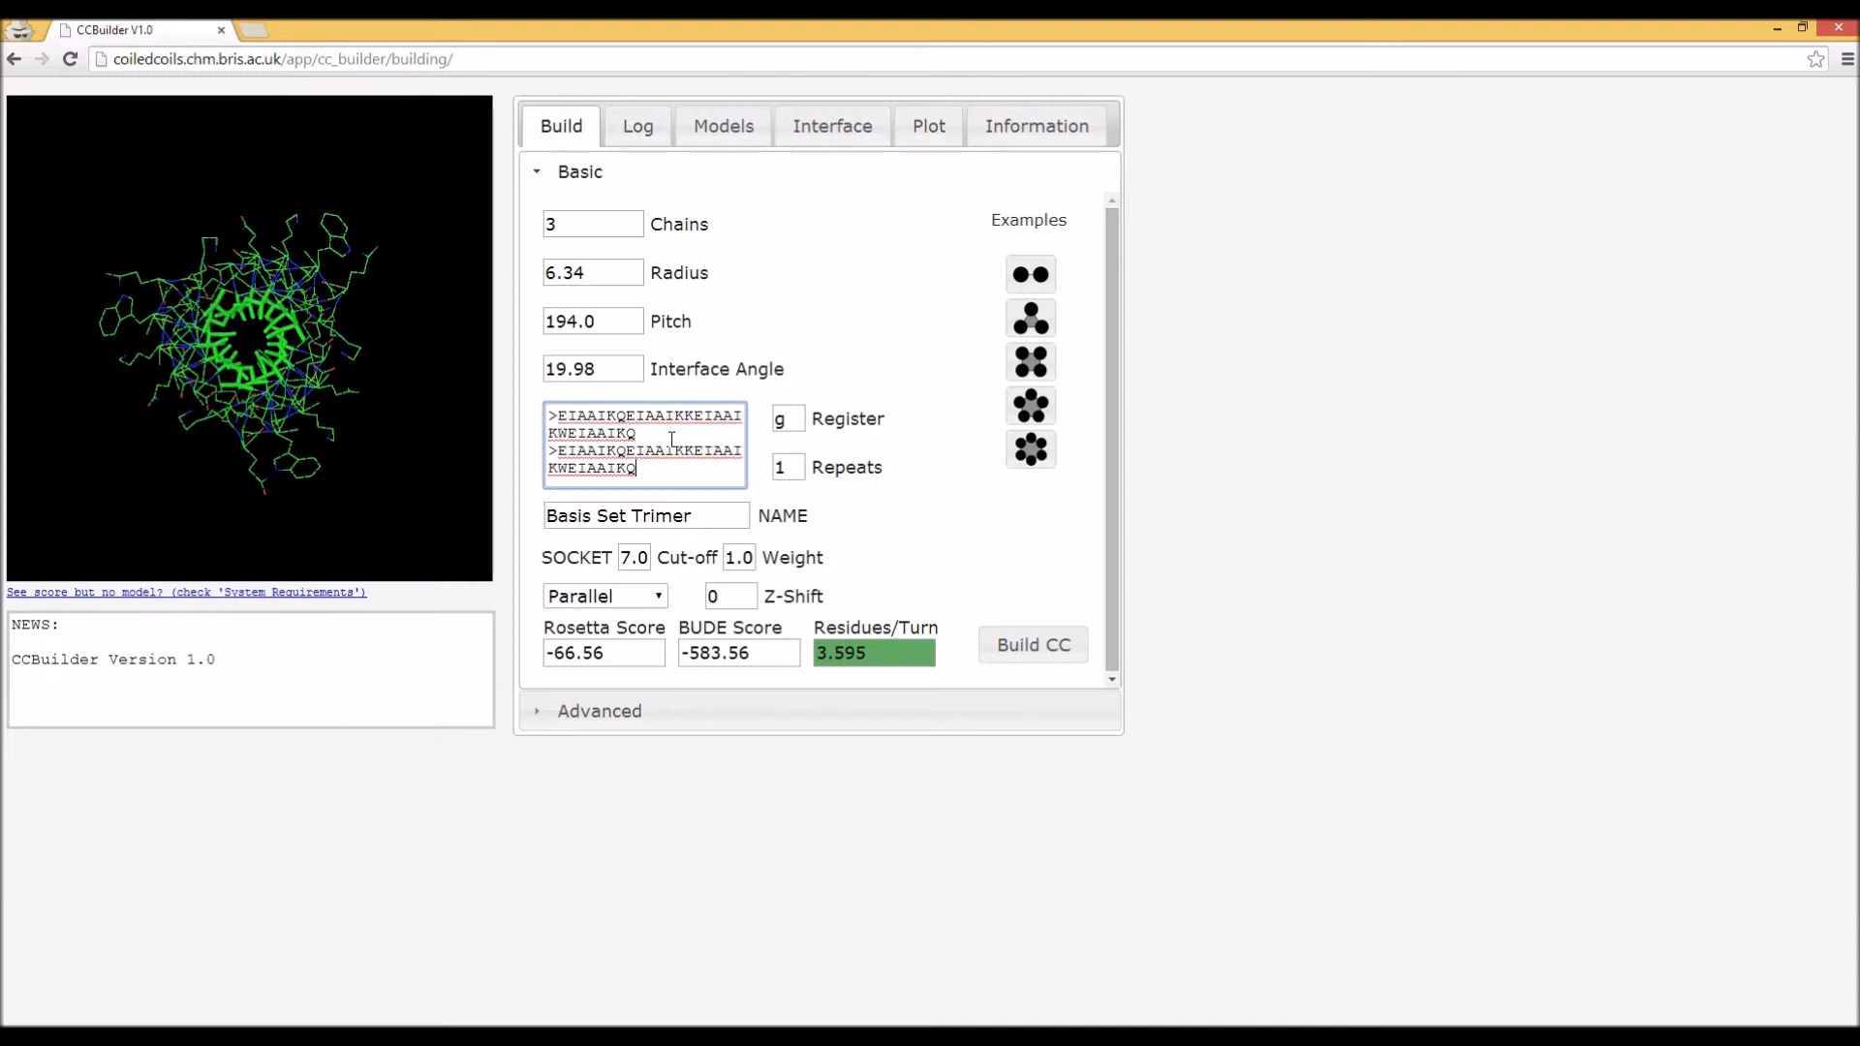
pyautogui.press('Return')
pyautogui.hotkey('ctrl', 'v')
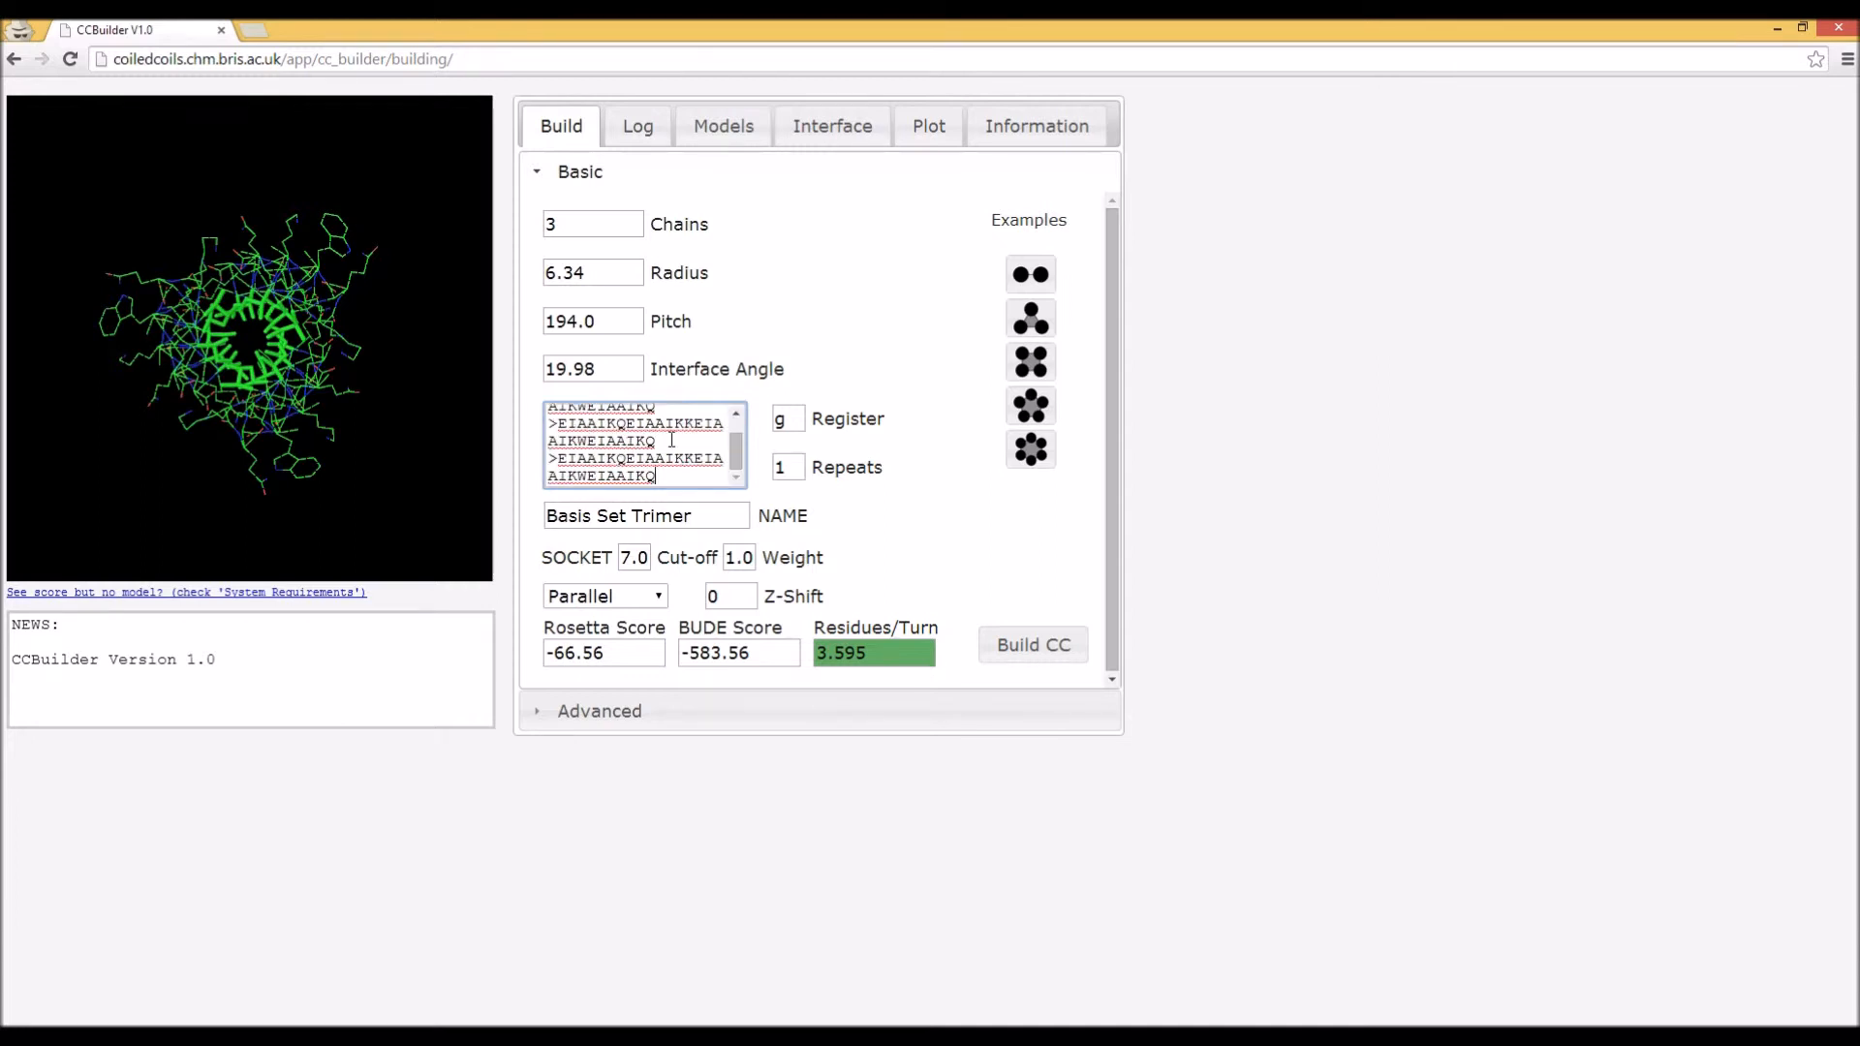
# - Replace the first four isoleucines (I) with leucine (L) in the second chain's sequence, giving ELAALKQELAALKK at its start
pyautogui.scroll(1, 659, 432)
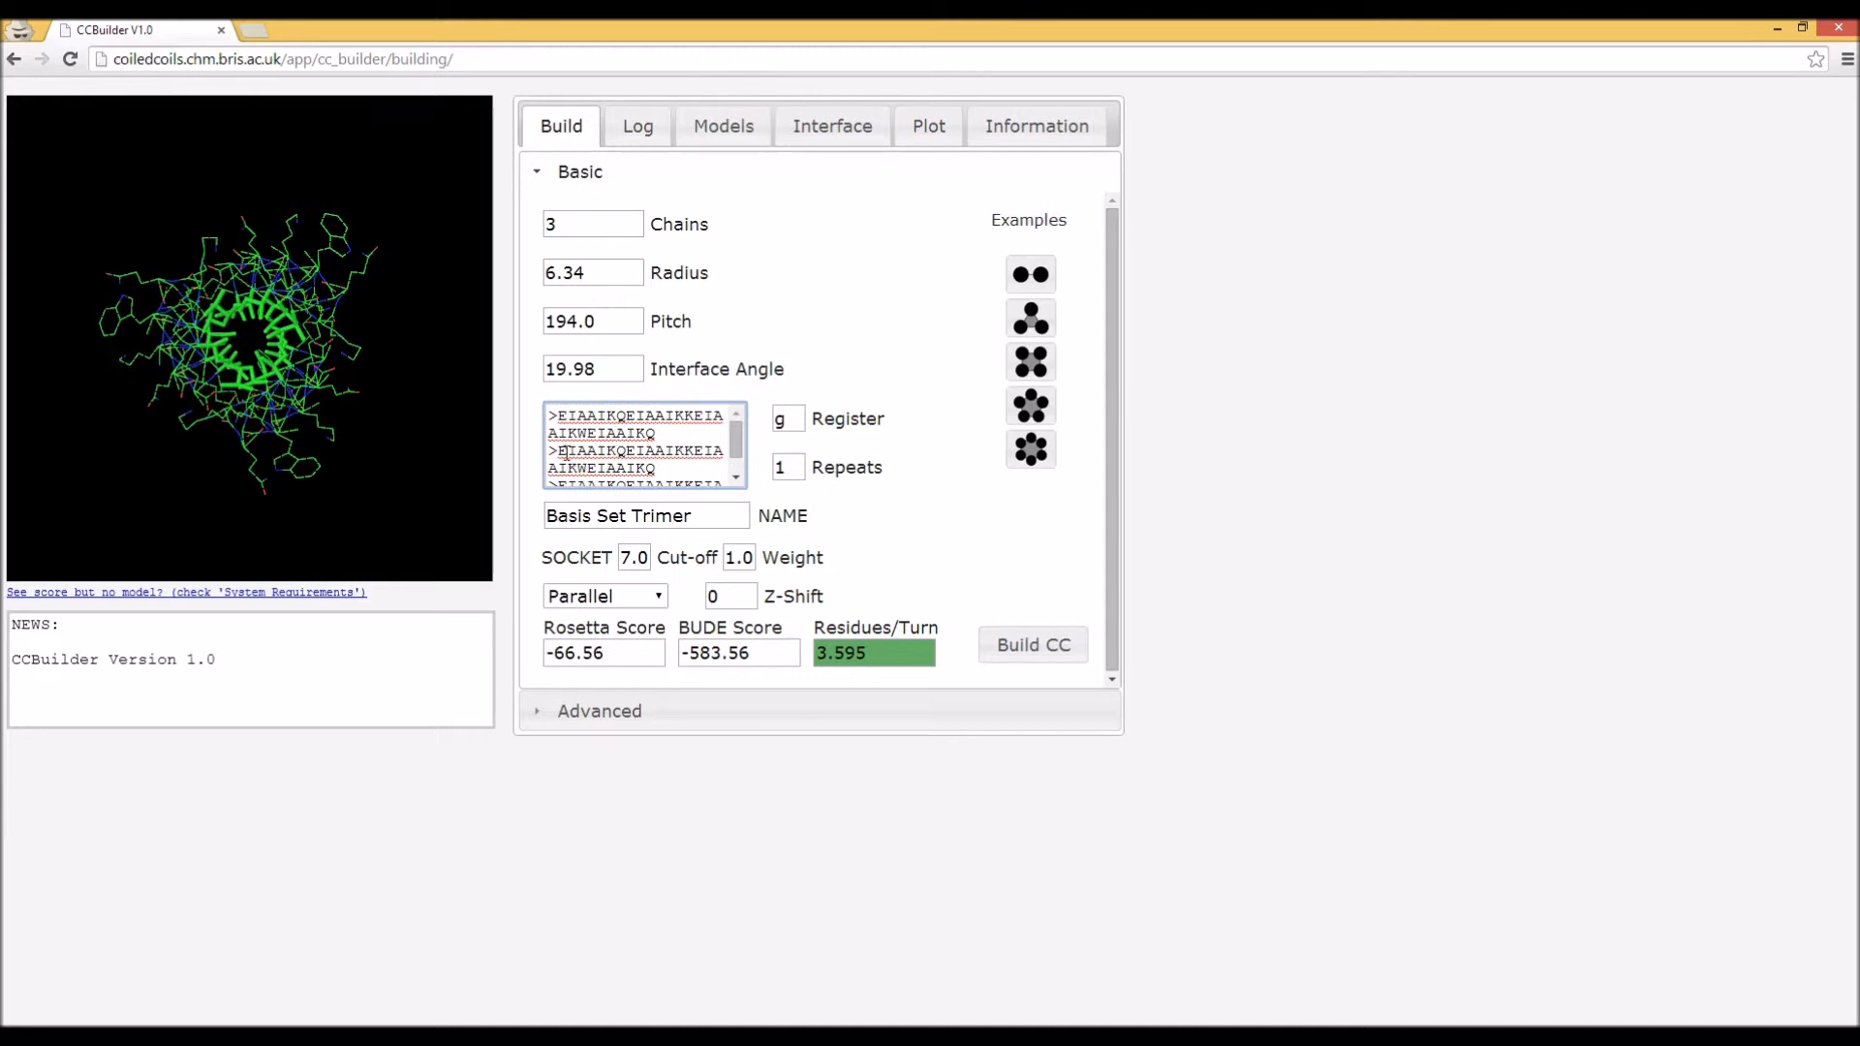
pyautogui.press('BackSpace')
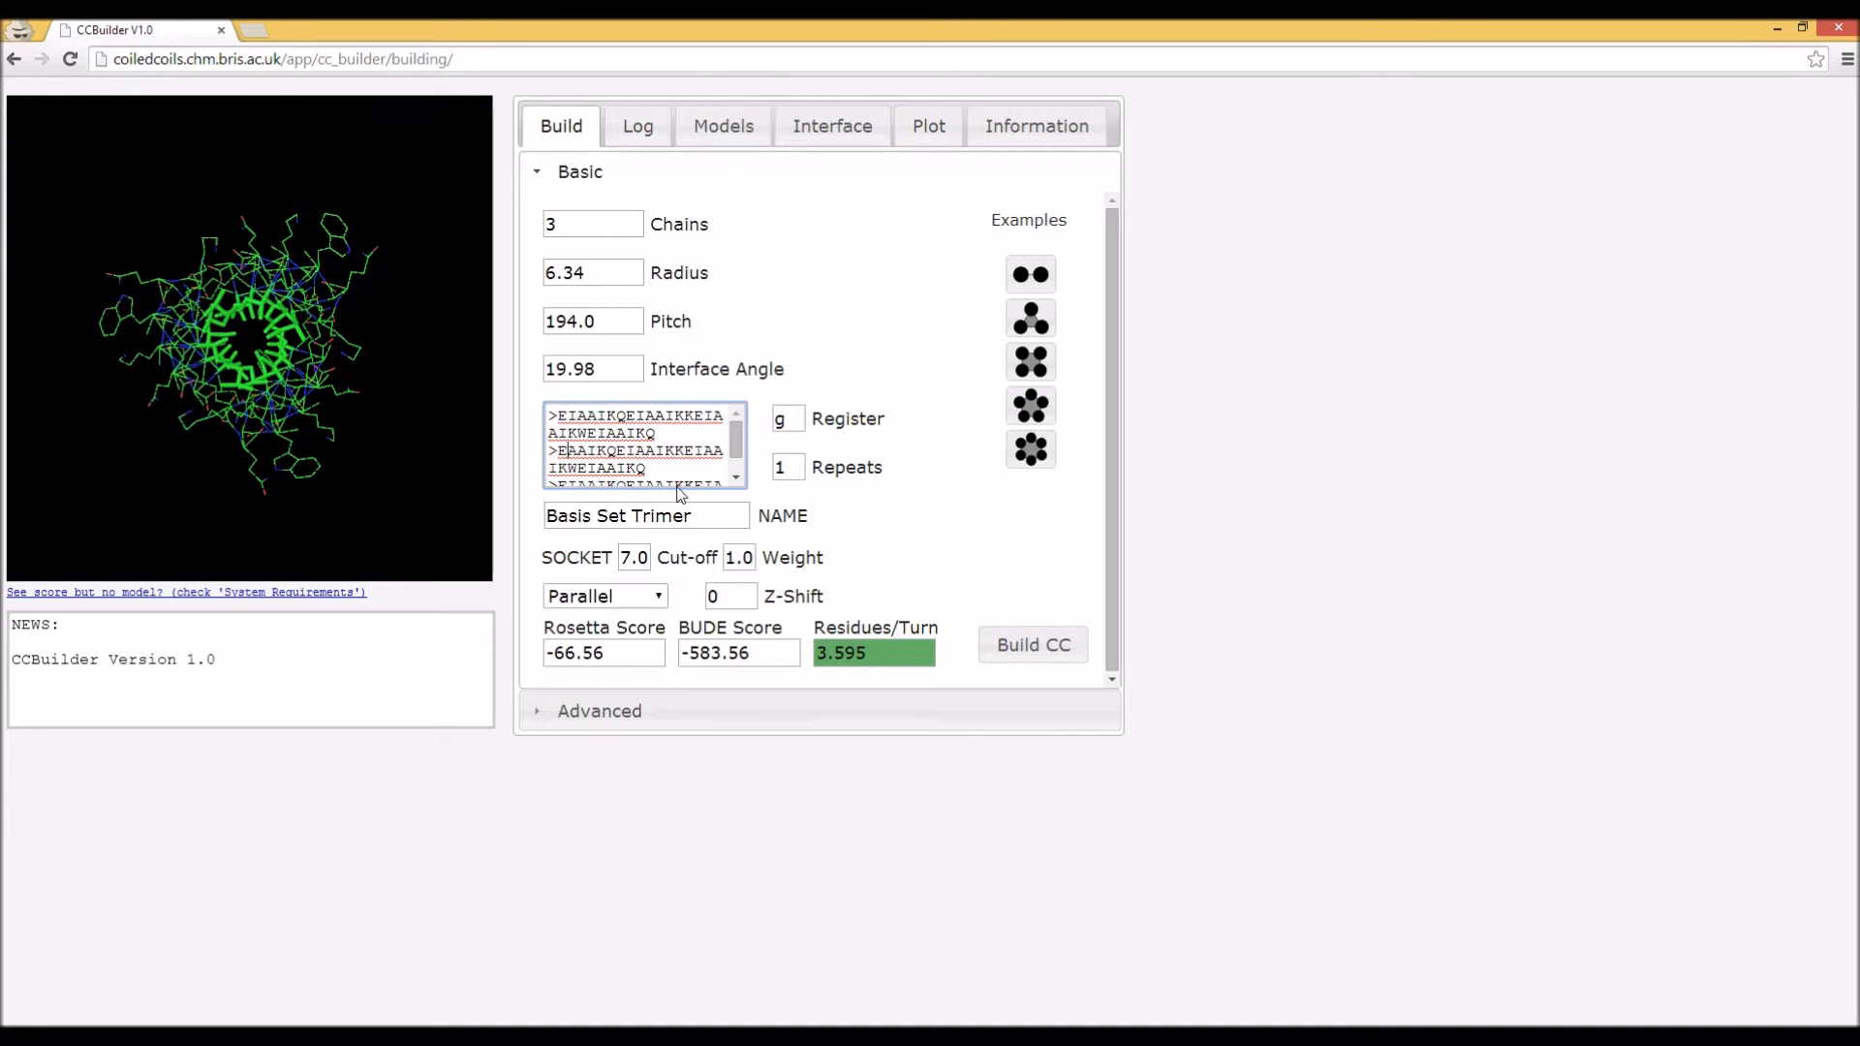
pyautogui.write('I')
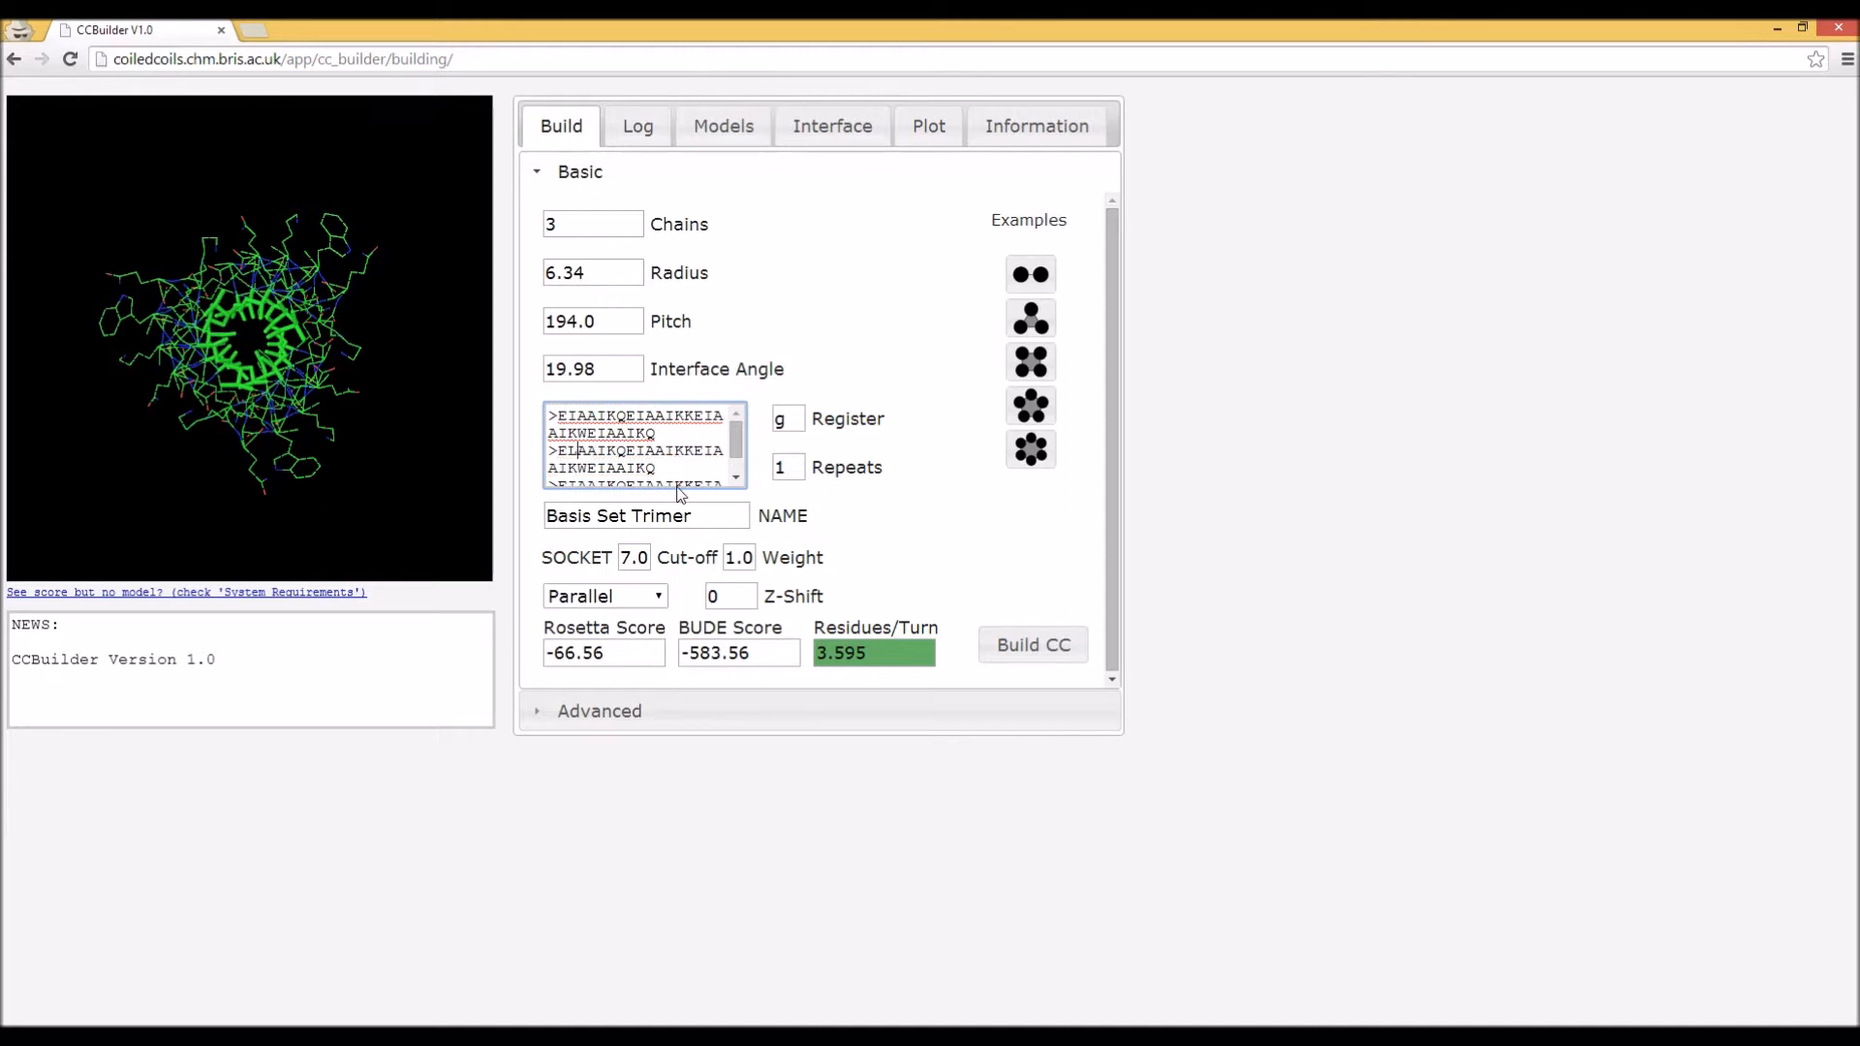
pyautogui.press('BackSpace')
pyautogui.write('L')
pyautogui.press('BackSpace')
pyautogui.write('L')
pyautogui.press('BackSpace')
pyautogui.write('L')
# - Build the trimer with the mutated second chain and inspect its highlighted side chains close up from the side
pyautogui.click(1058, 647)
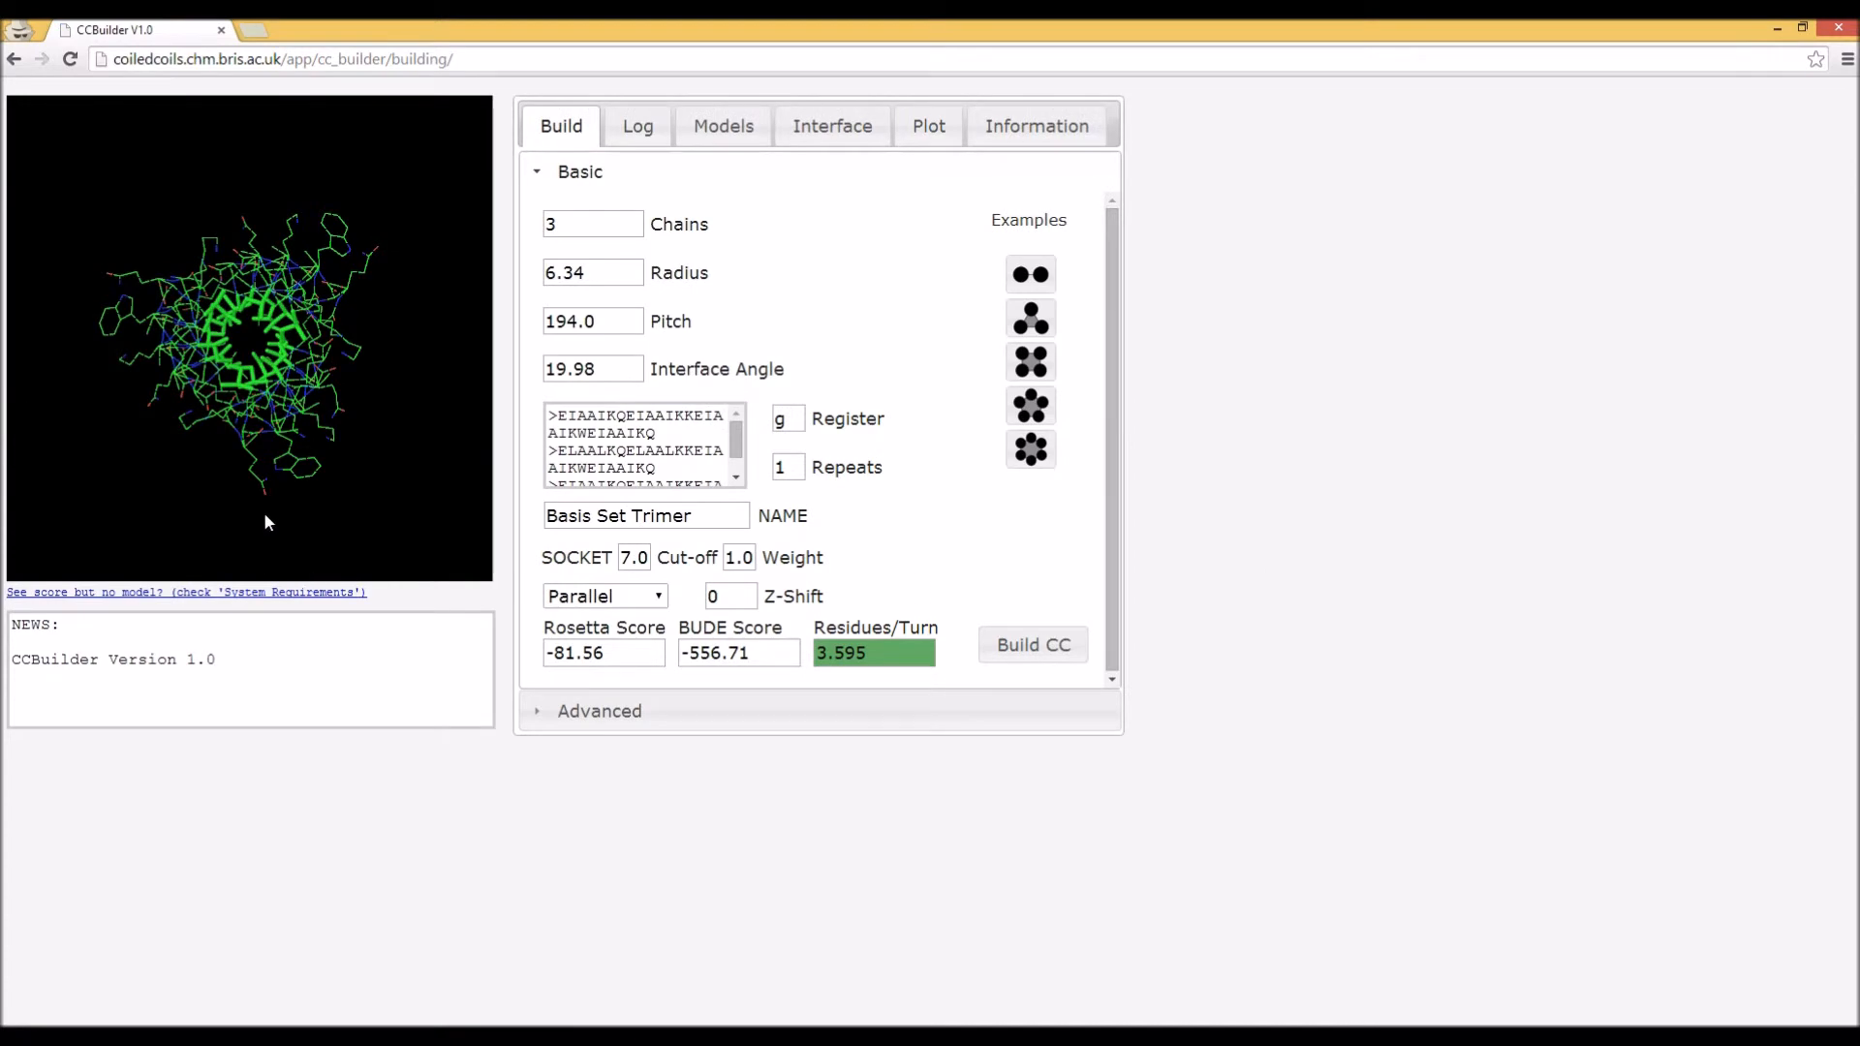
pyautogui.moveTo(264, 514); pyautogui.dragTo(280, 465)
pyautogui.moveTo(280, 325); pyautogui.dragTo(318, 588, button='right')
pyautogui.moveTo(319, 552); pyautogui.dragTo(258, 268)
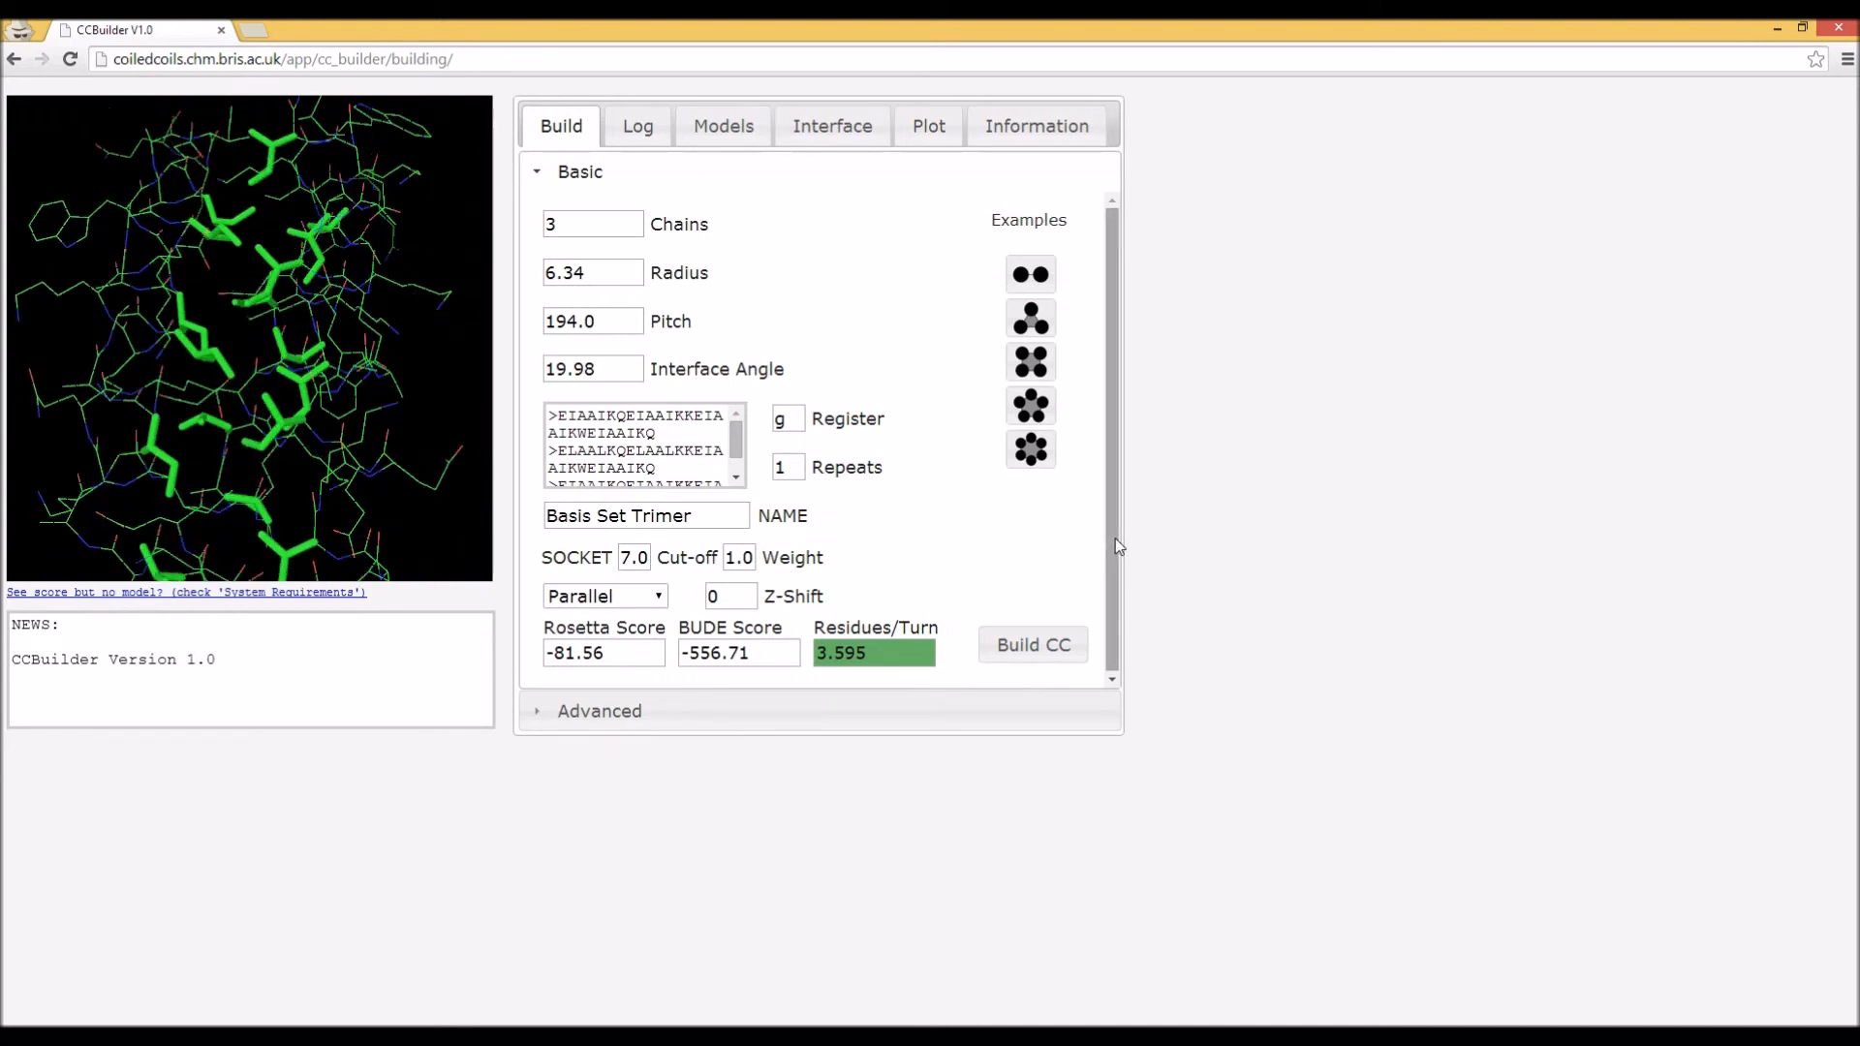
# - Load the two-chain example, set its orientation to Antiparallel, build it, and view the dimer from the side
pyautogui.click(1043, 274)
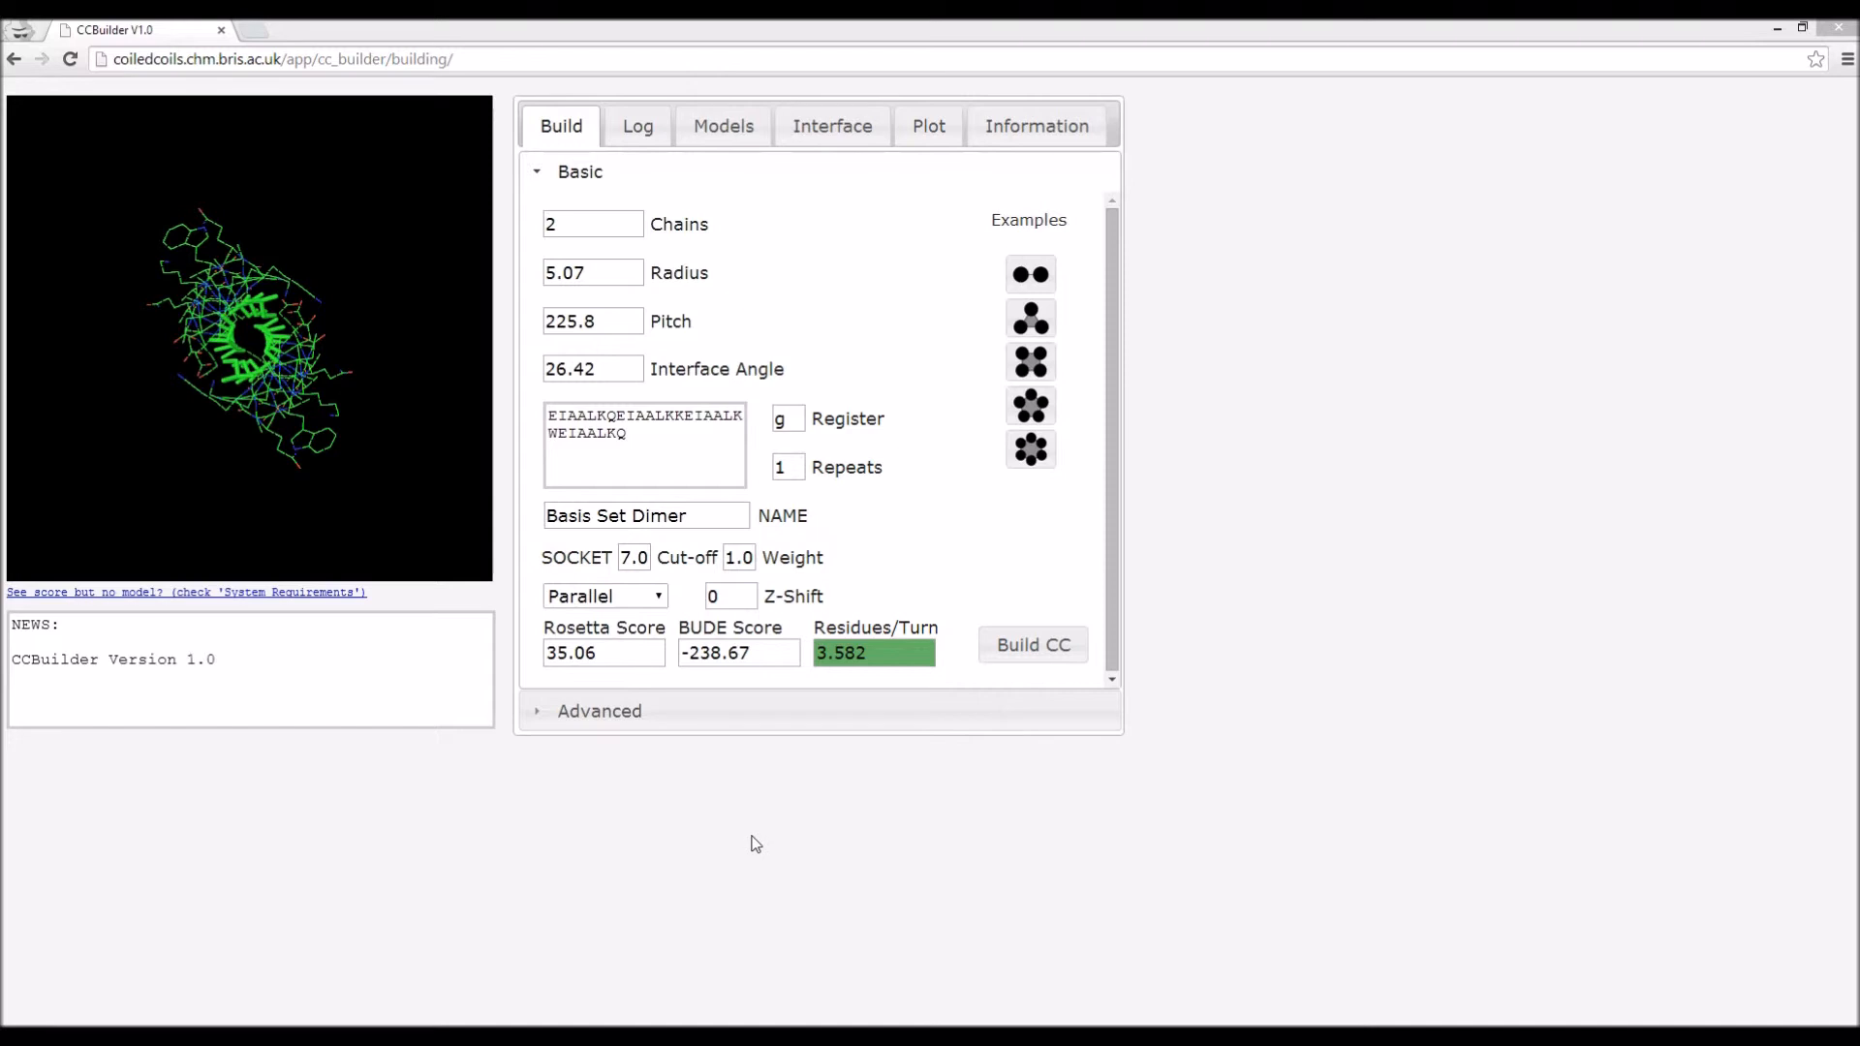
pyautogui.click(665, 599)
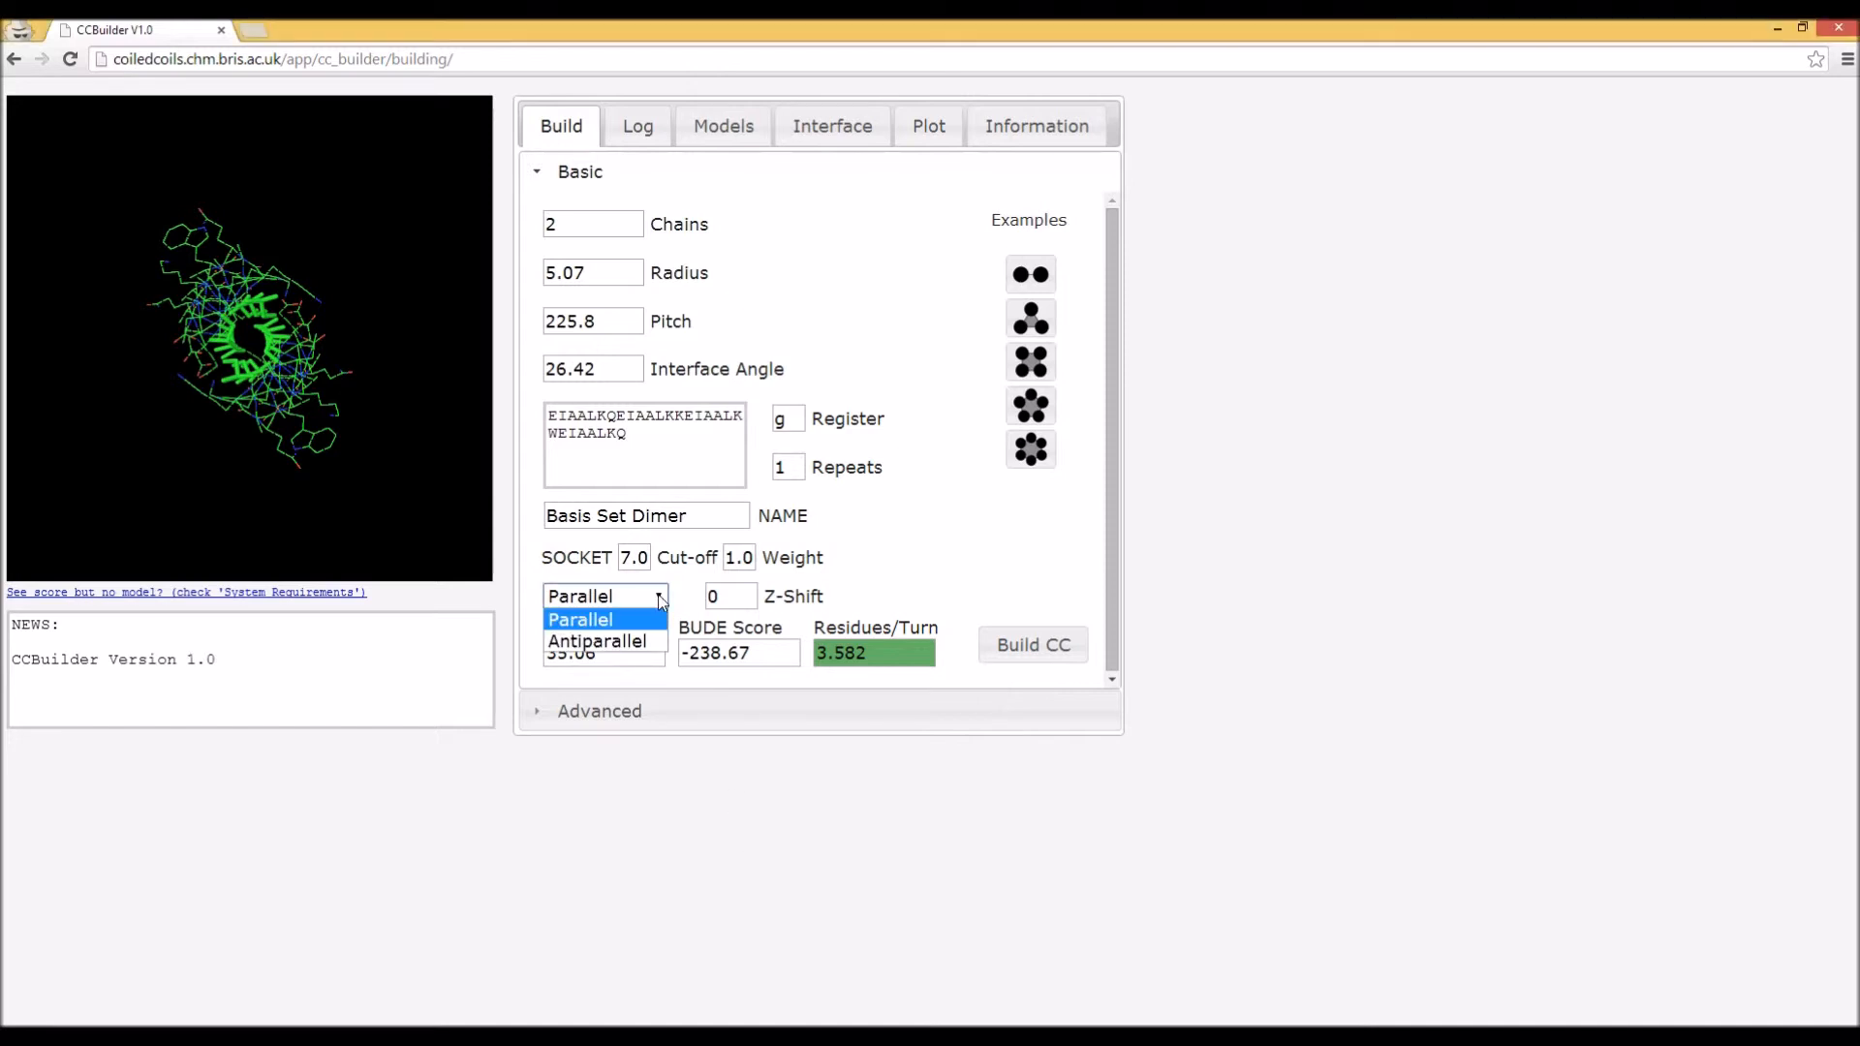
pyautogui.click(626, 640)
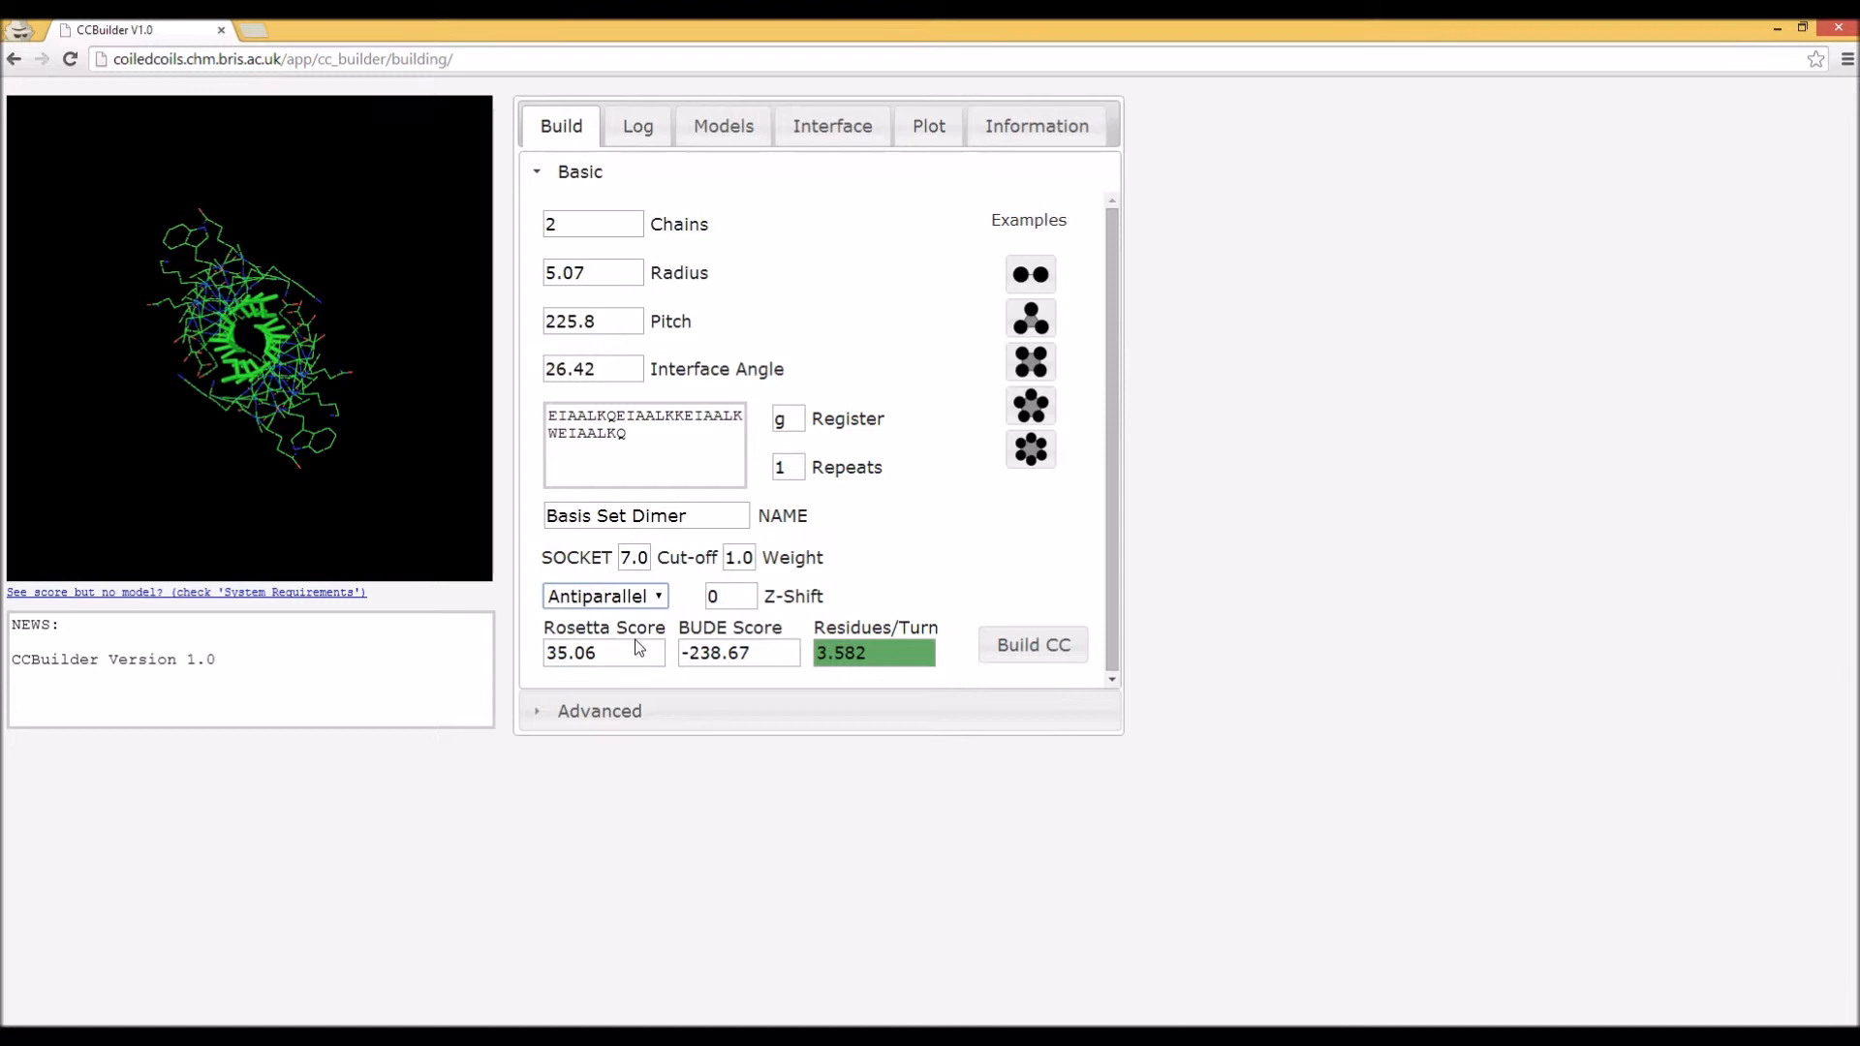
pyautogui.click(1040, 655)
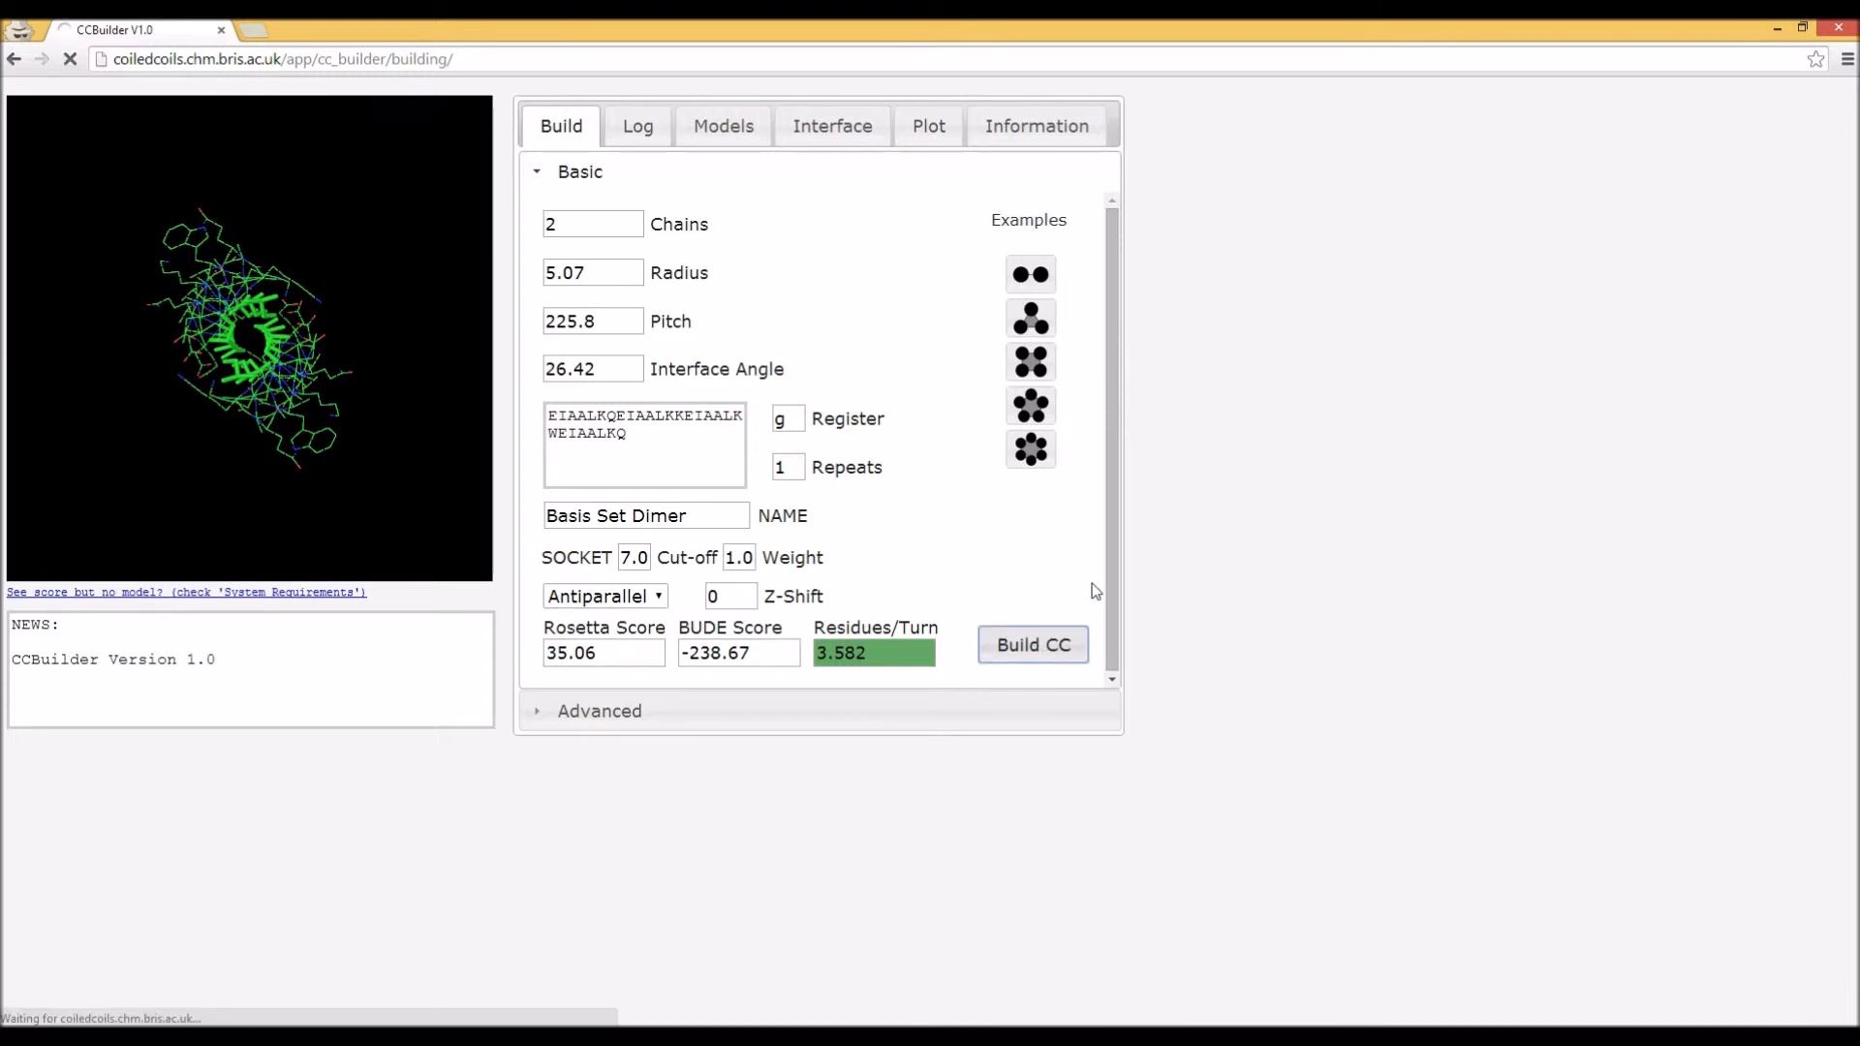
pyautogui.moveTo(240, 403); pyautogui.dragTo(299, 414)
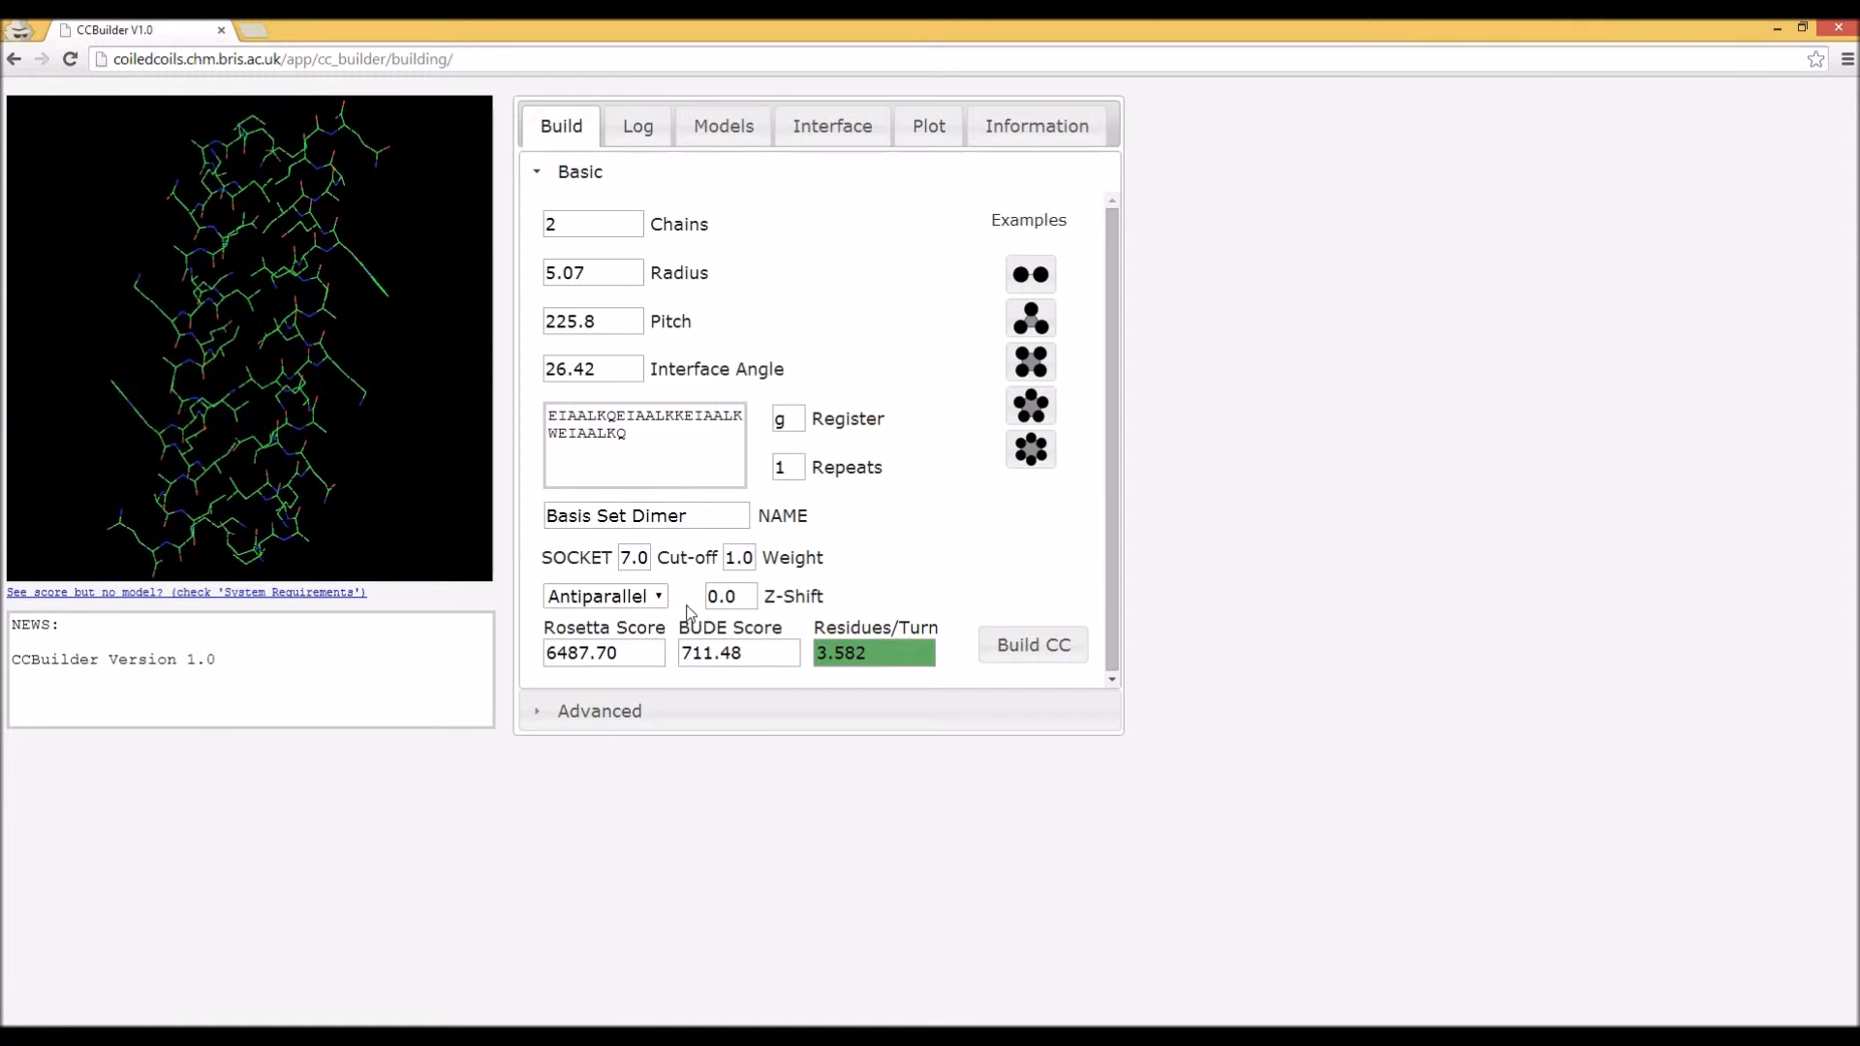
# - Set the antiparallel dimer's Z-Shift to 10, rebuild the model, and view the chain offset from the side
pyautogui.moveTo(746, 596); pyautogui.dragTo(698, 596)
pyautogui.write('10')
pyautogui.click(1005, 644)
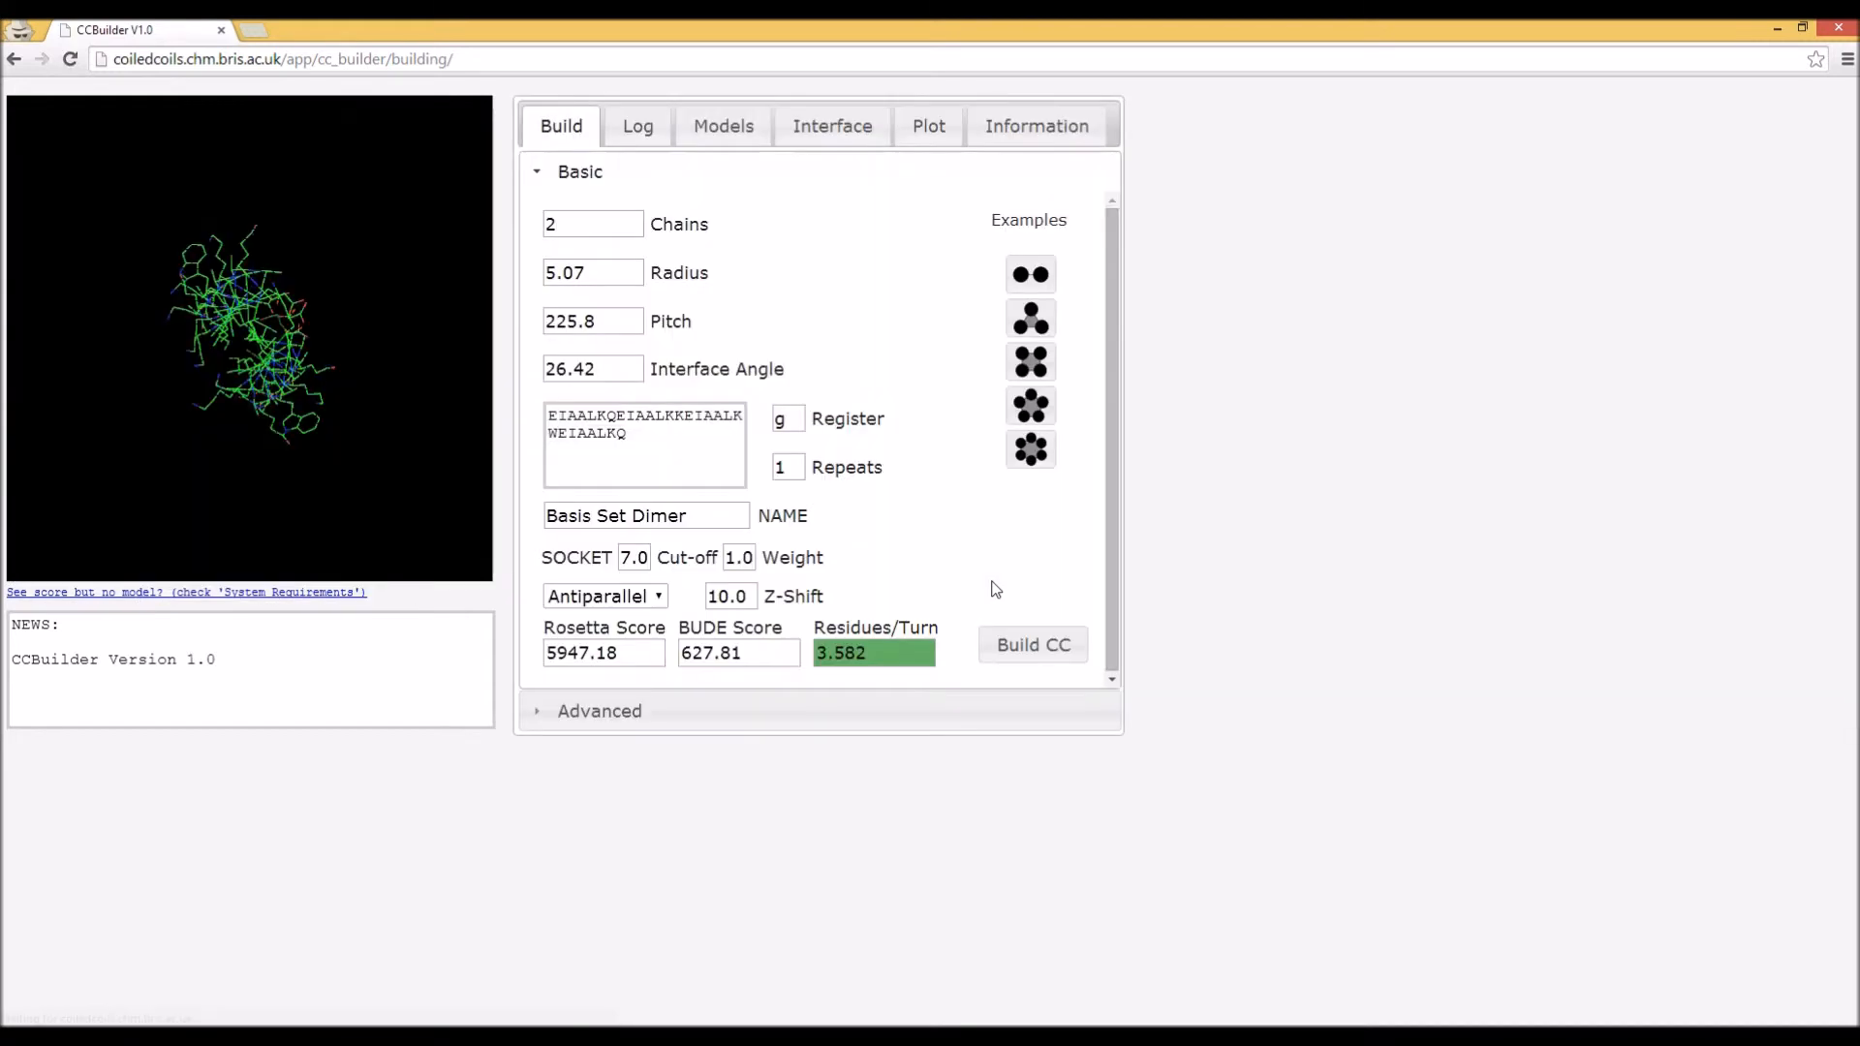
pyautogui.moveTo(330, 458)
pyautogui.mouseDown()
pyautogui.moveTo(349, 349)
pyautogui.moveTo(136, 450)
pyautogui.moveTo(349, 444)
pyautogui.mouseUp()
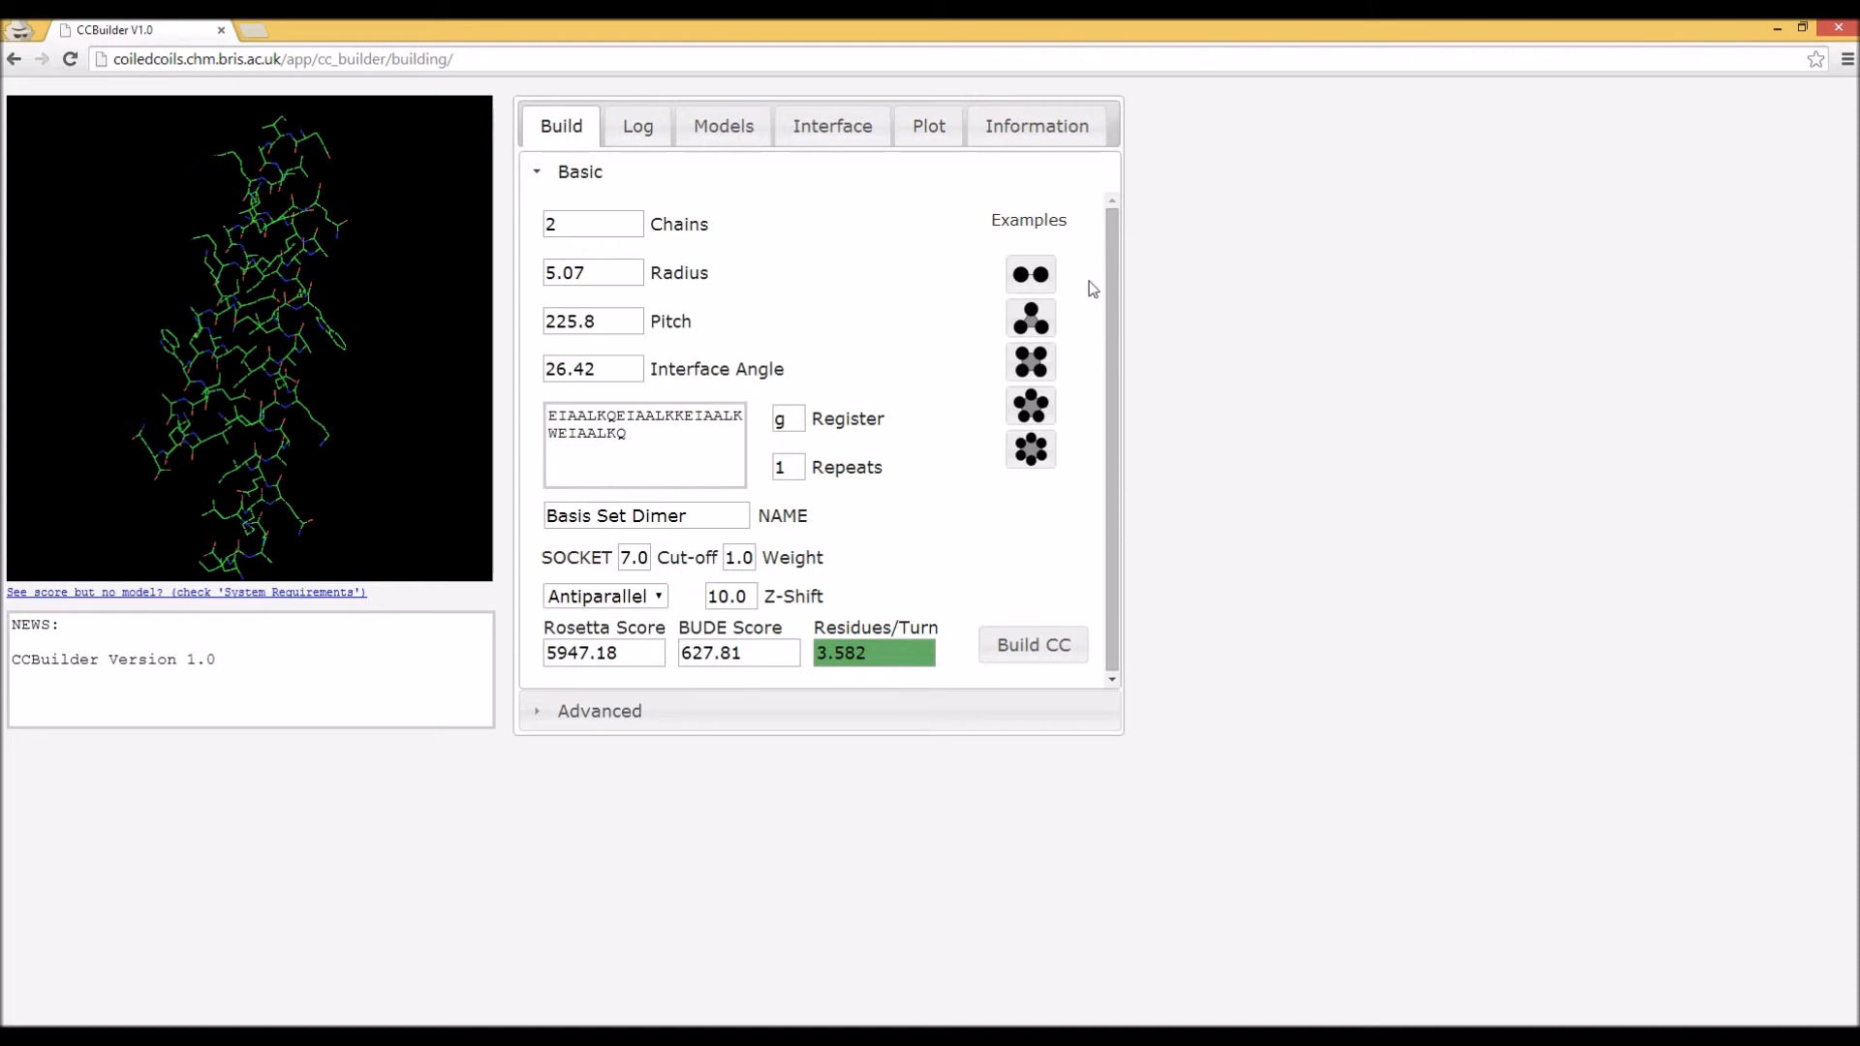
# - Load the three-chain example and build the trimer from its advanced per-chain parameters
pyautogui.click(1041, 715)
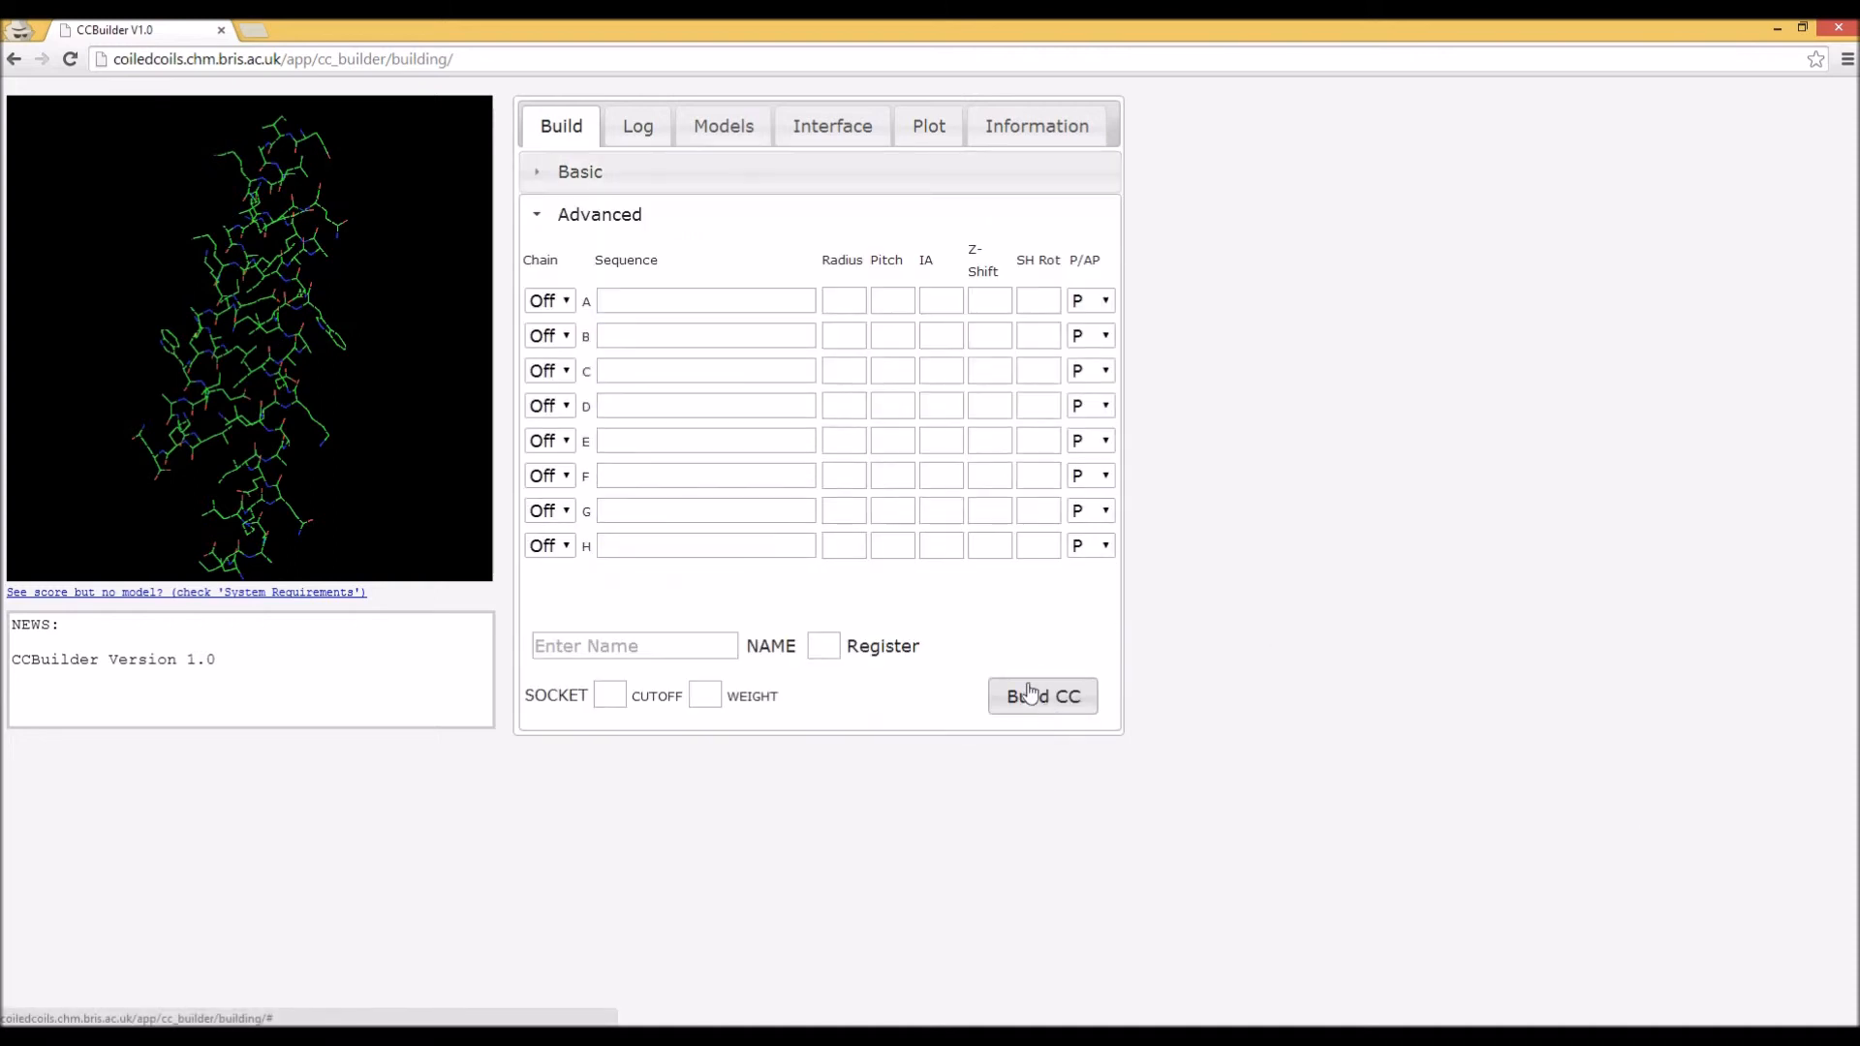
pyautogui.click(707, 172)
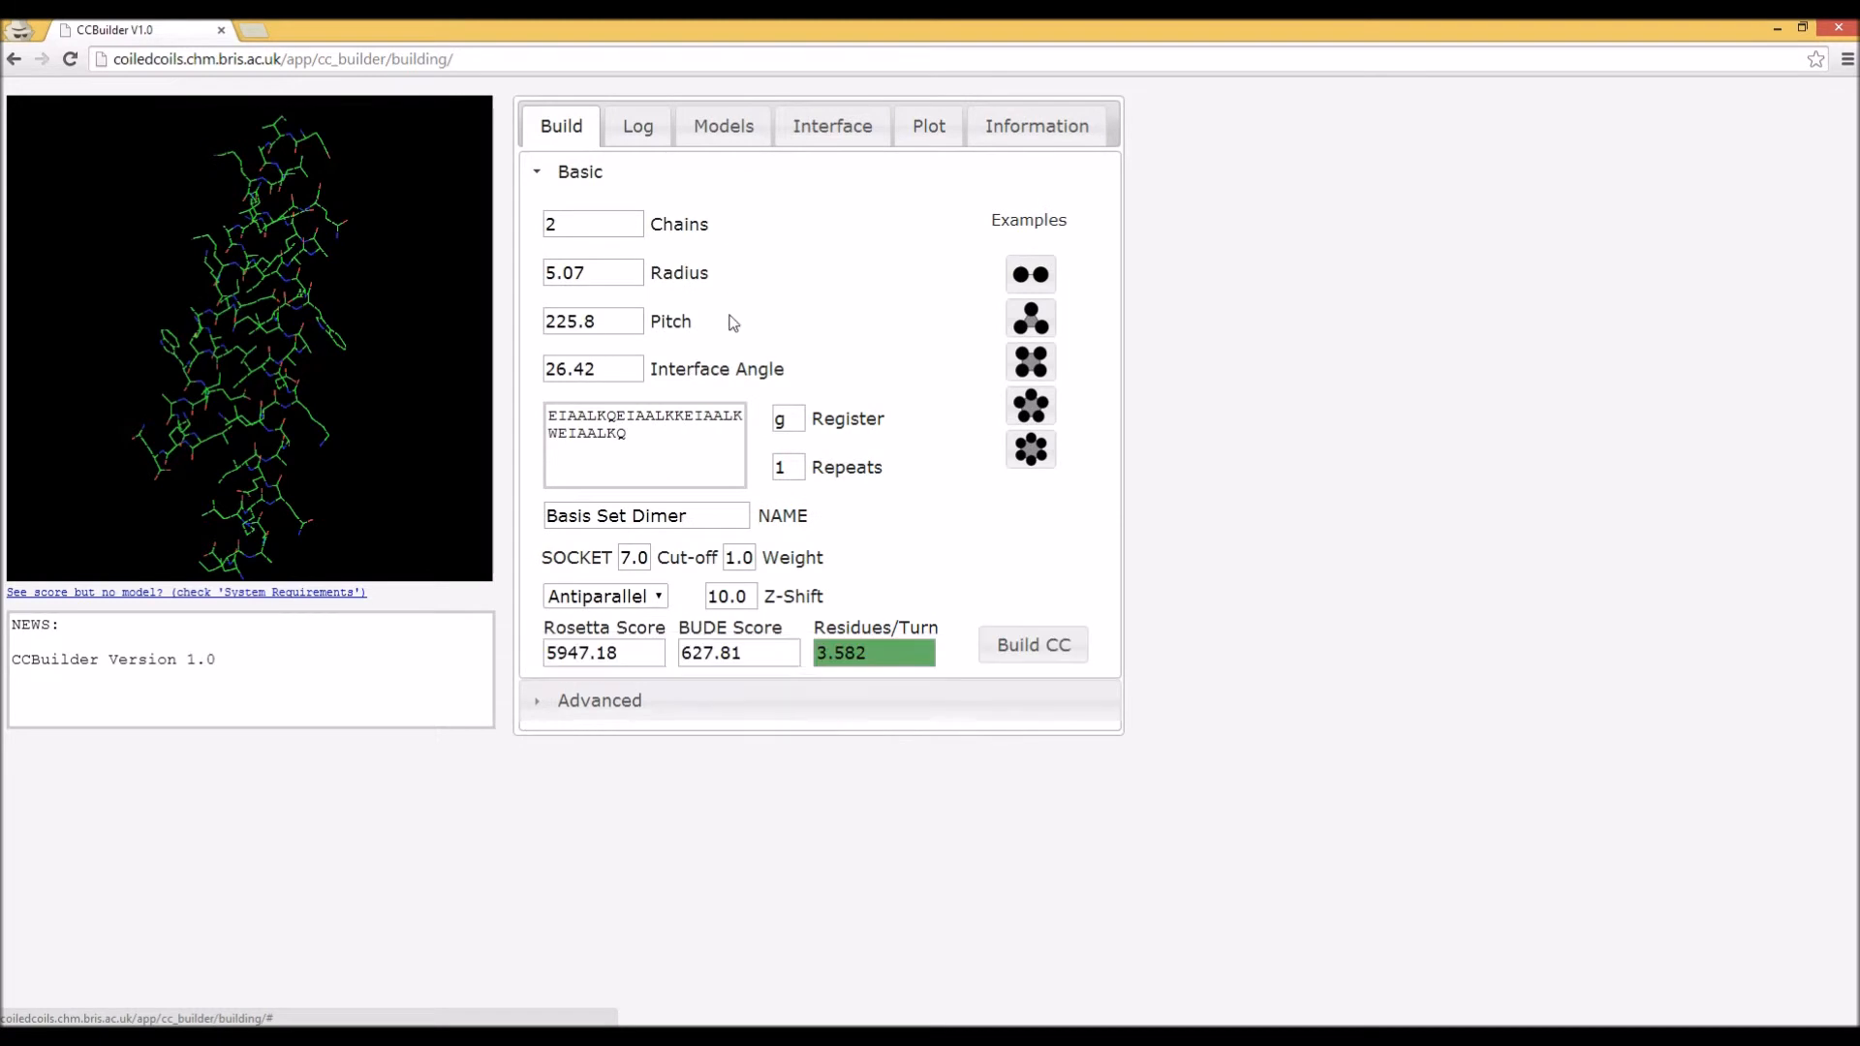
pyautogui.click(1031, 319)
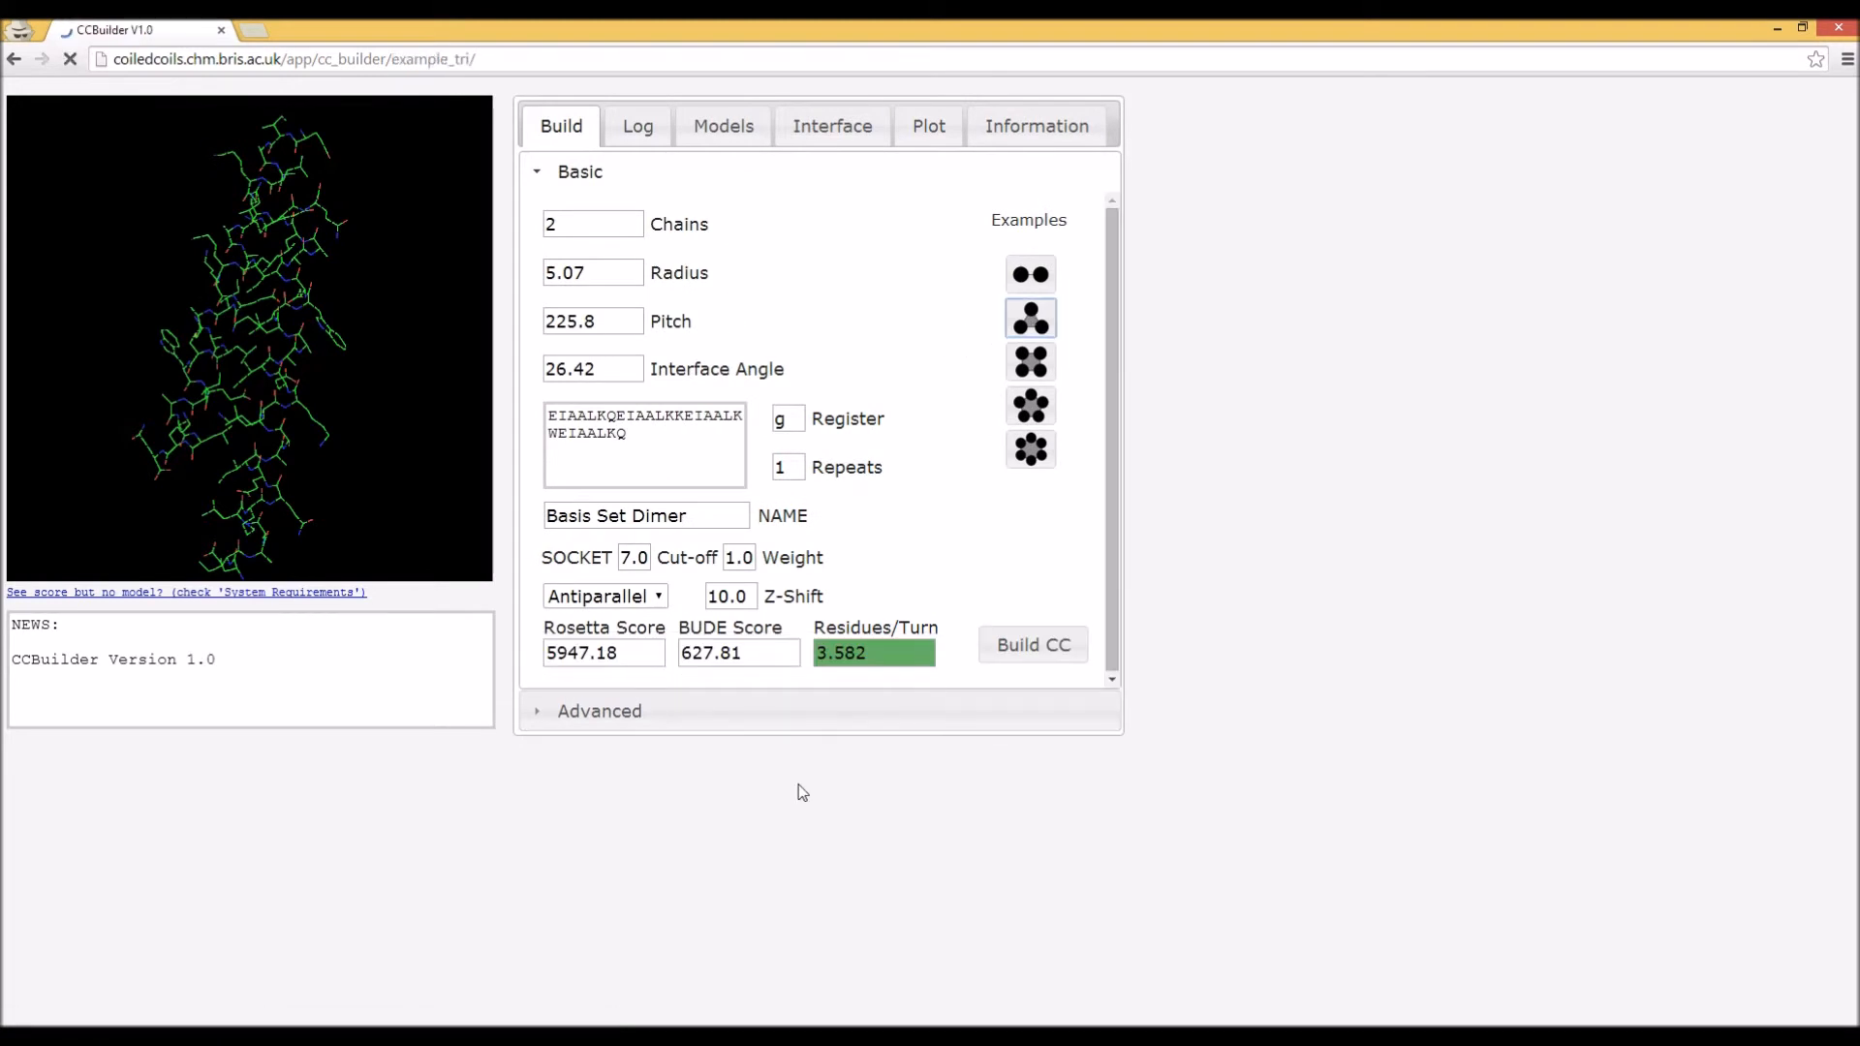
pyautogui.click(805, 714)
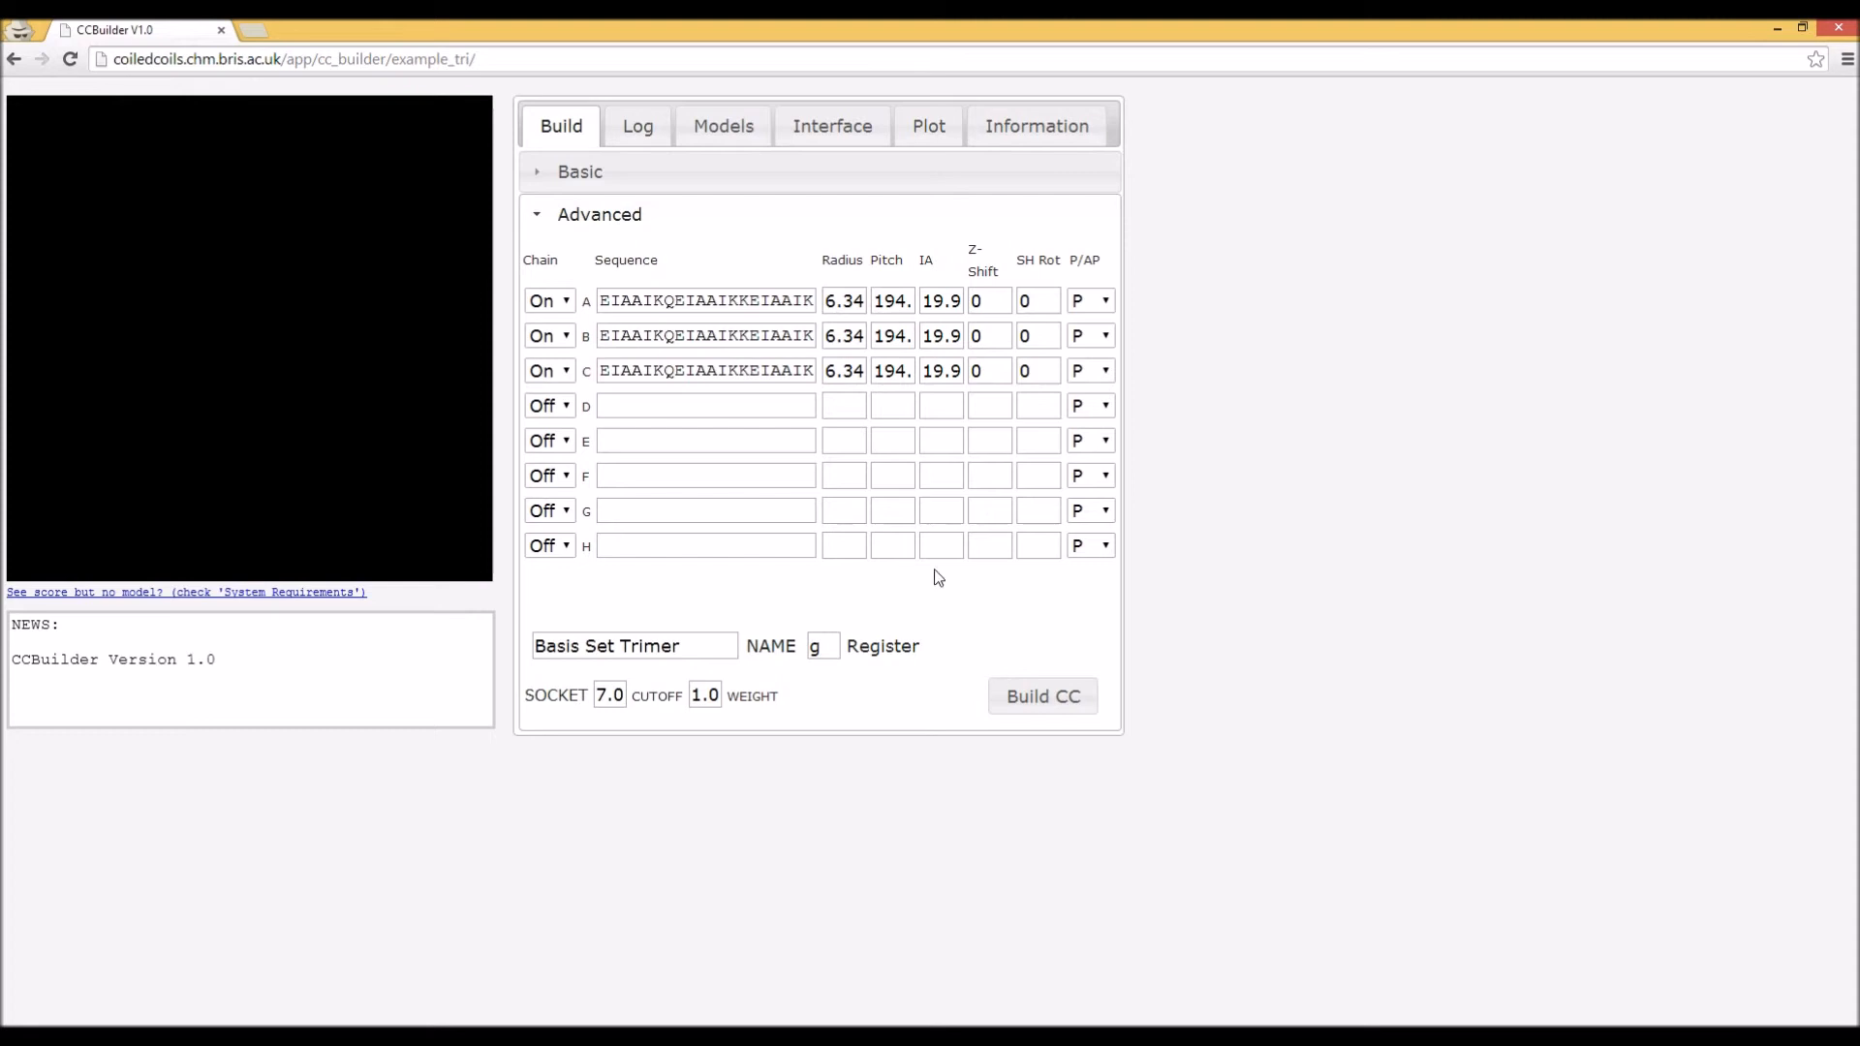
pyautogui.click(1042, 695)
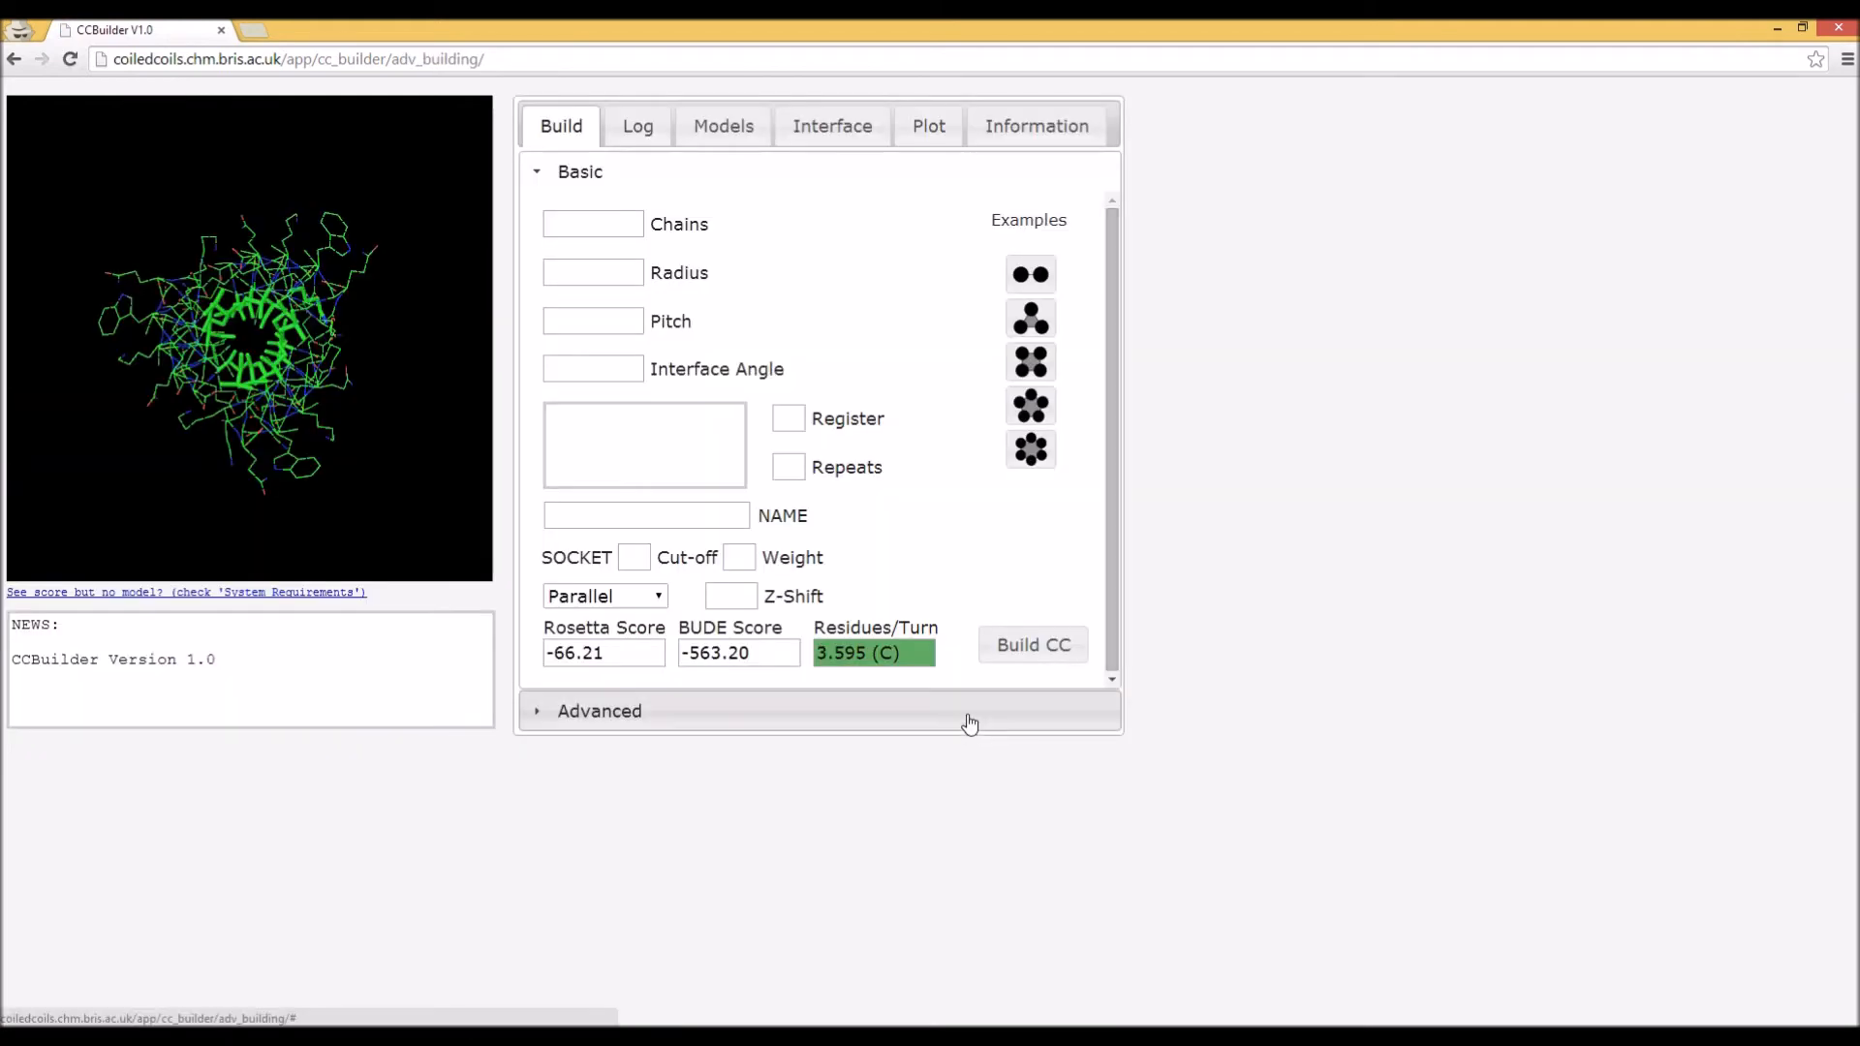
# - Set chain B's radius to 10 in the advanced parameters, rebuild the trimer, and view it from the side
pyautogui.click(969, 717)
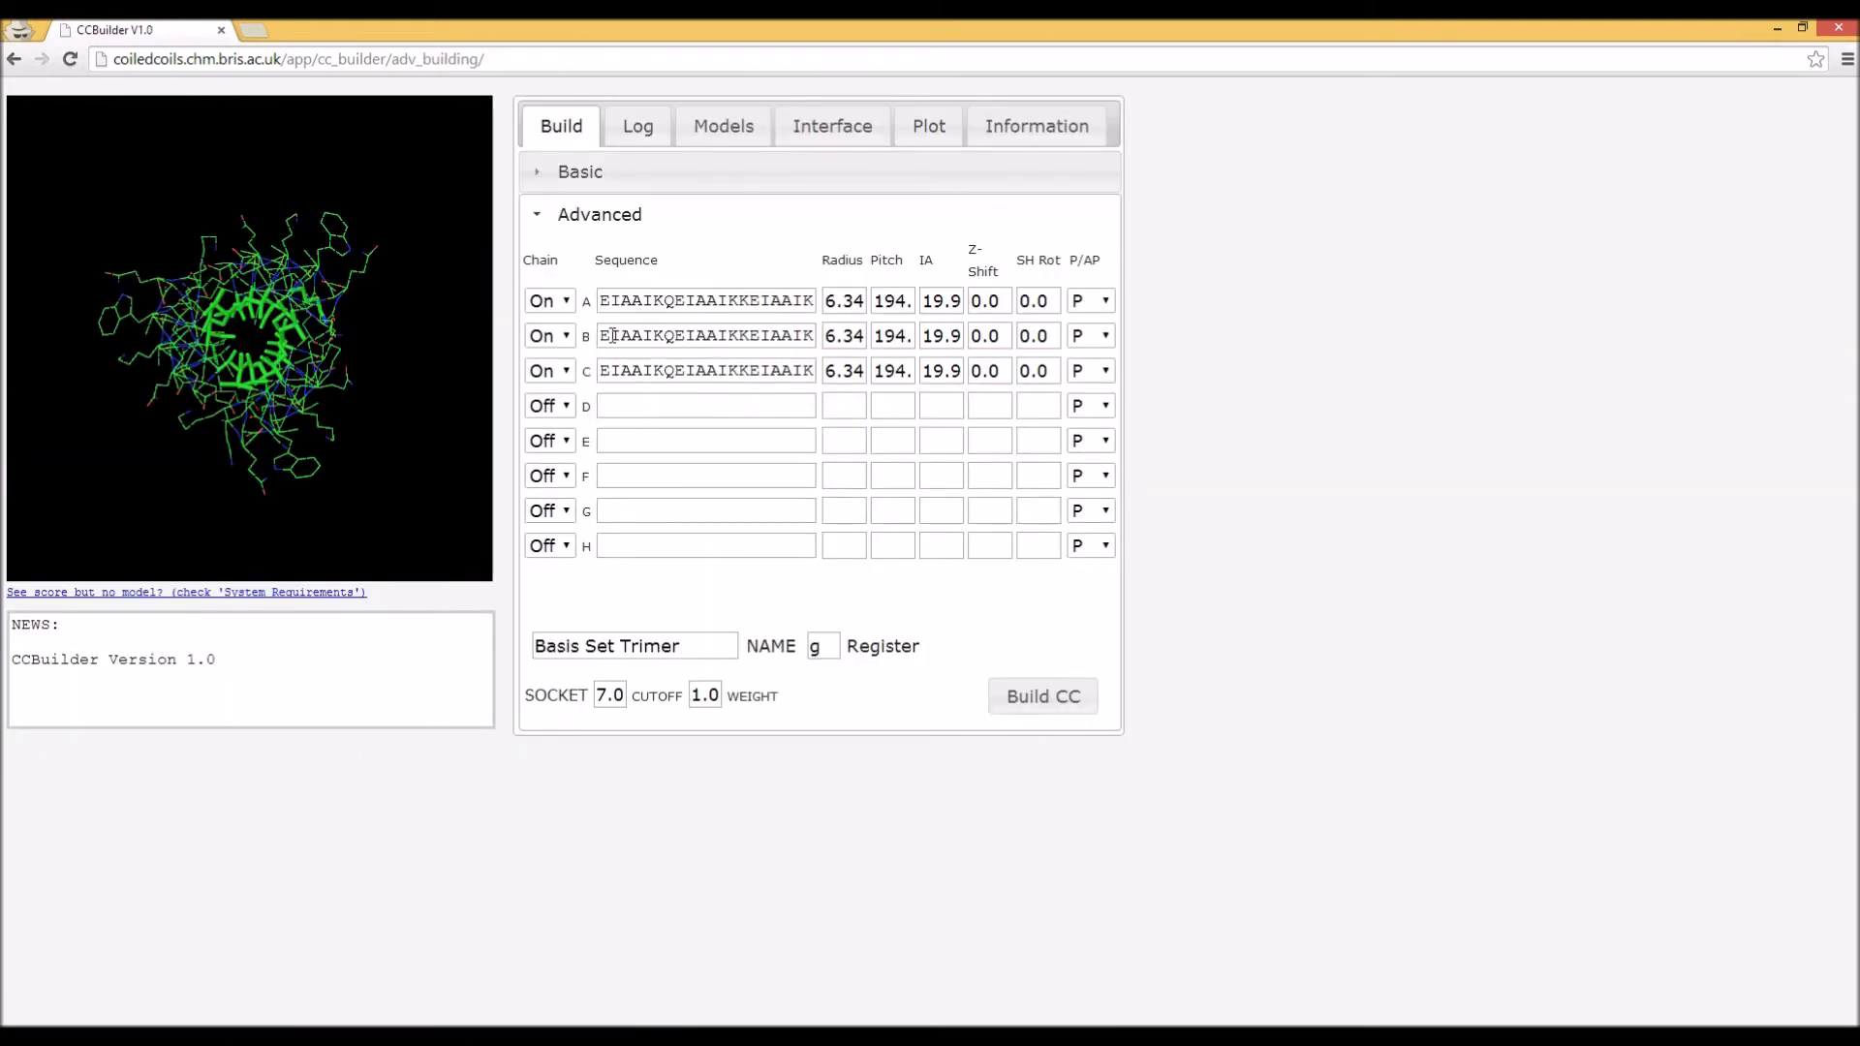
pyautogui.moveTo(603, 336); pyautogui.dragTo(886, 337)
pyautogui.moveTo(735, 340); pyautogui.dragTo(566, 339)
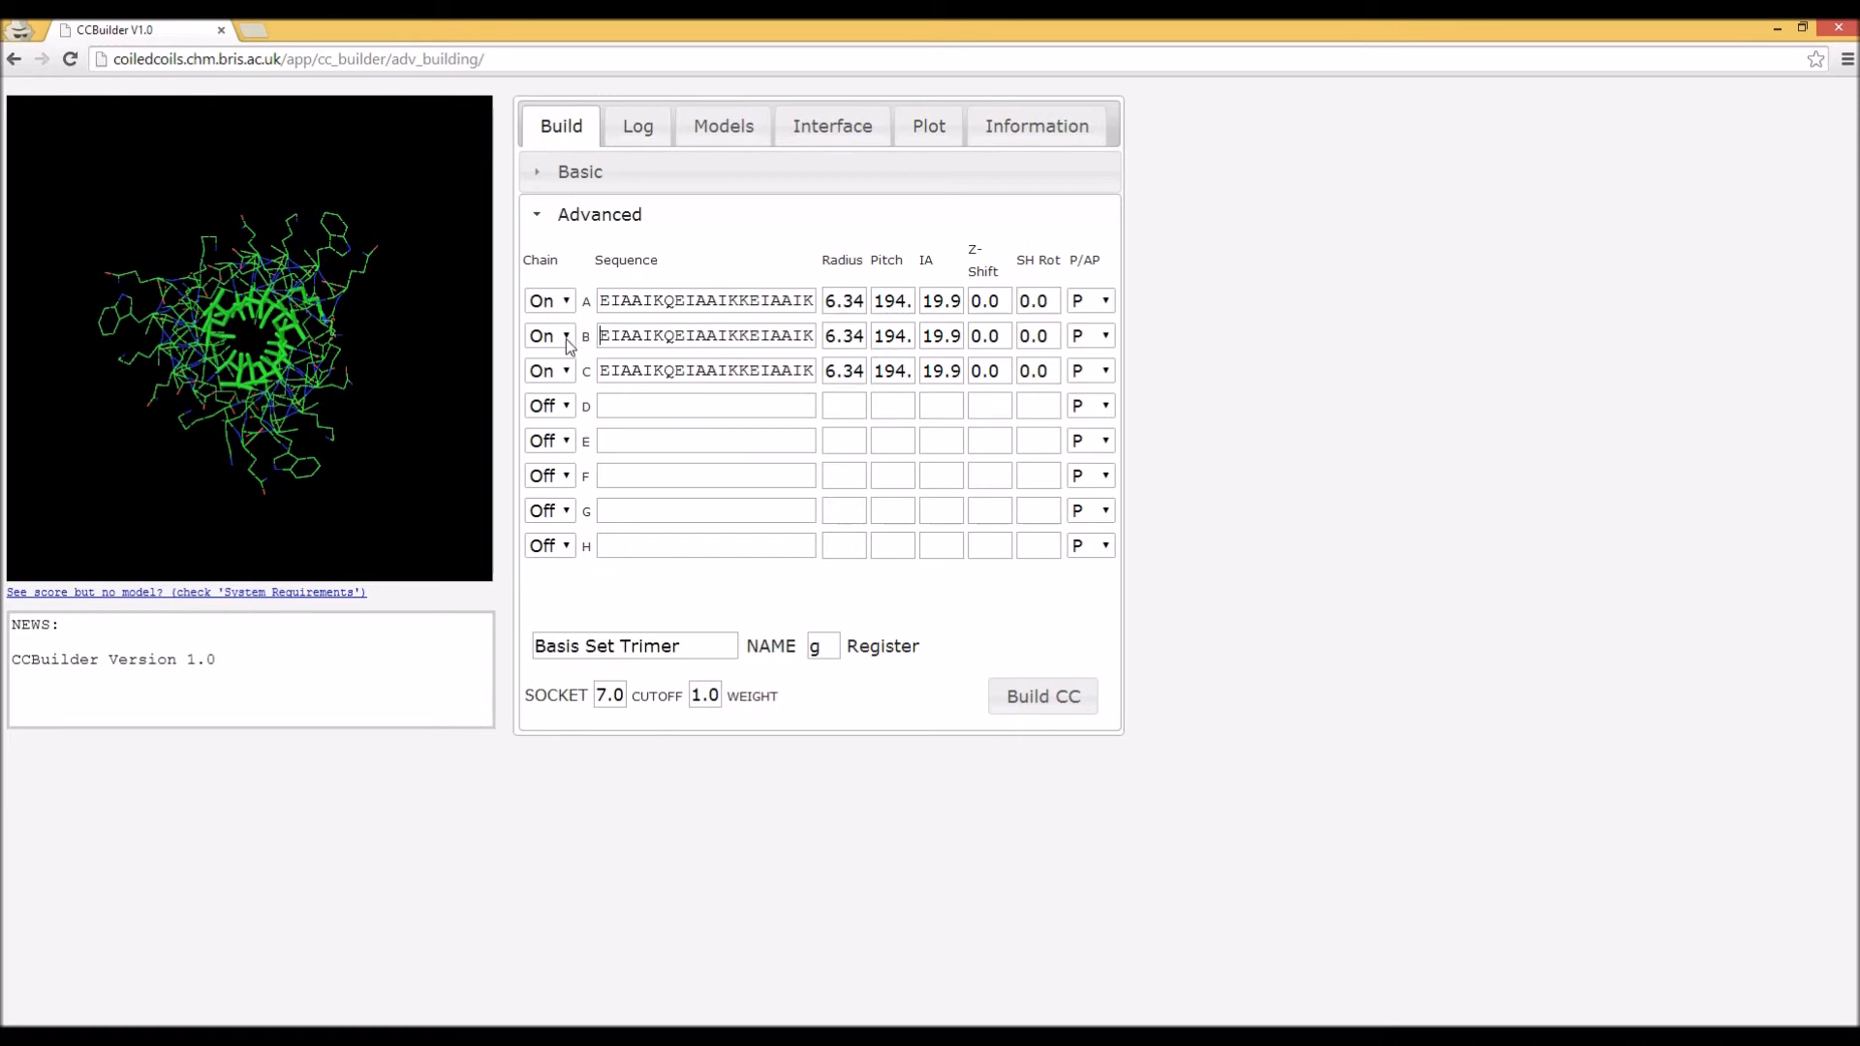
pyautogui.click(850, 338)
pyautogui.doubleClick(849, 338)
pyautogui.write('10')
pyautogui.click(1042, 717)
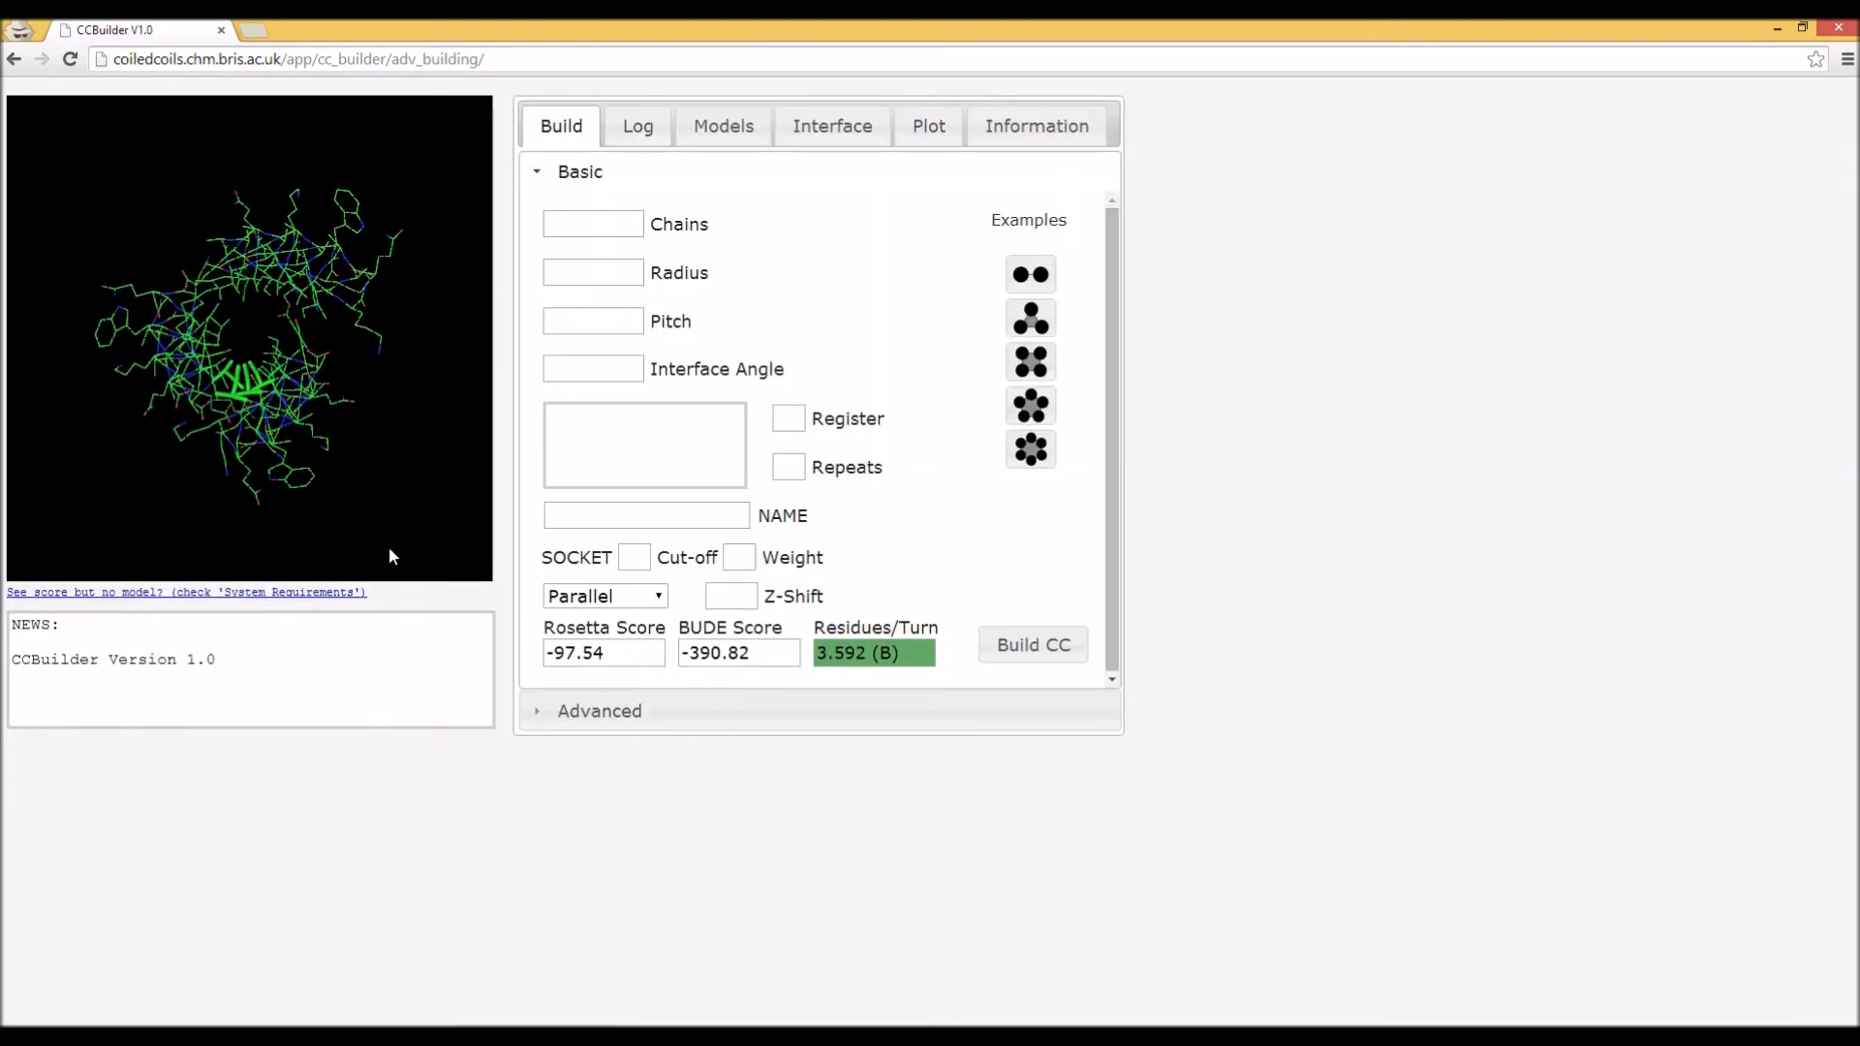
pyautogui.moveTo(389, 548); pyautogui.dragTo(316, 462)
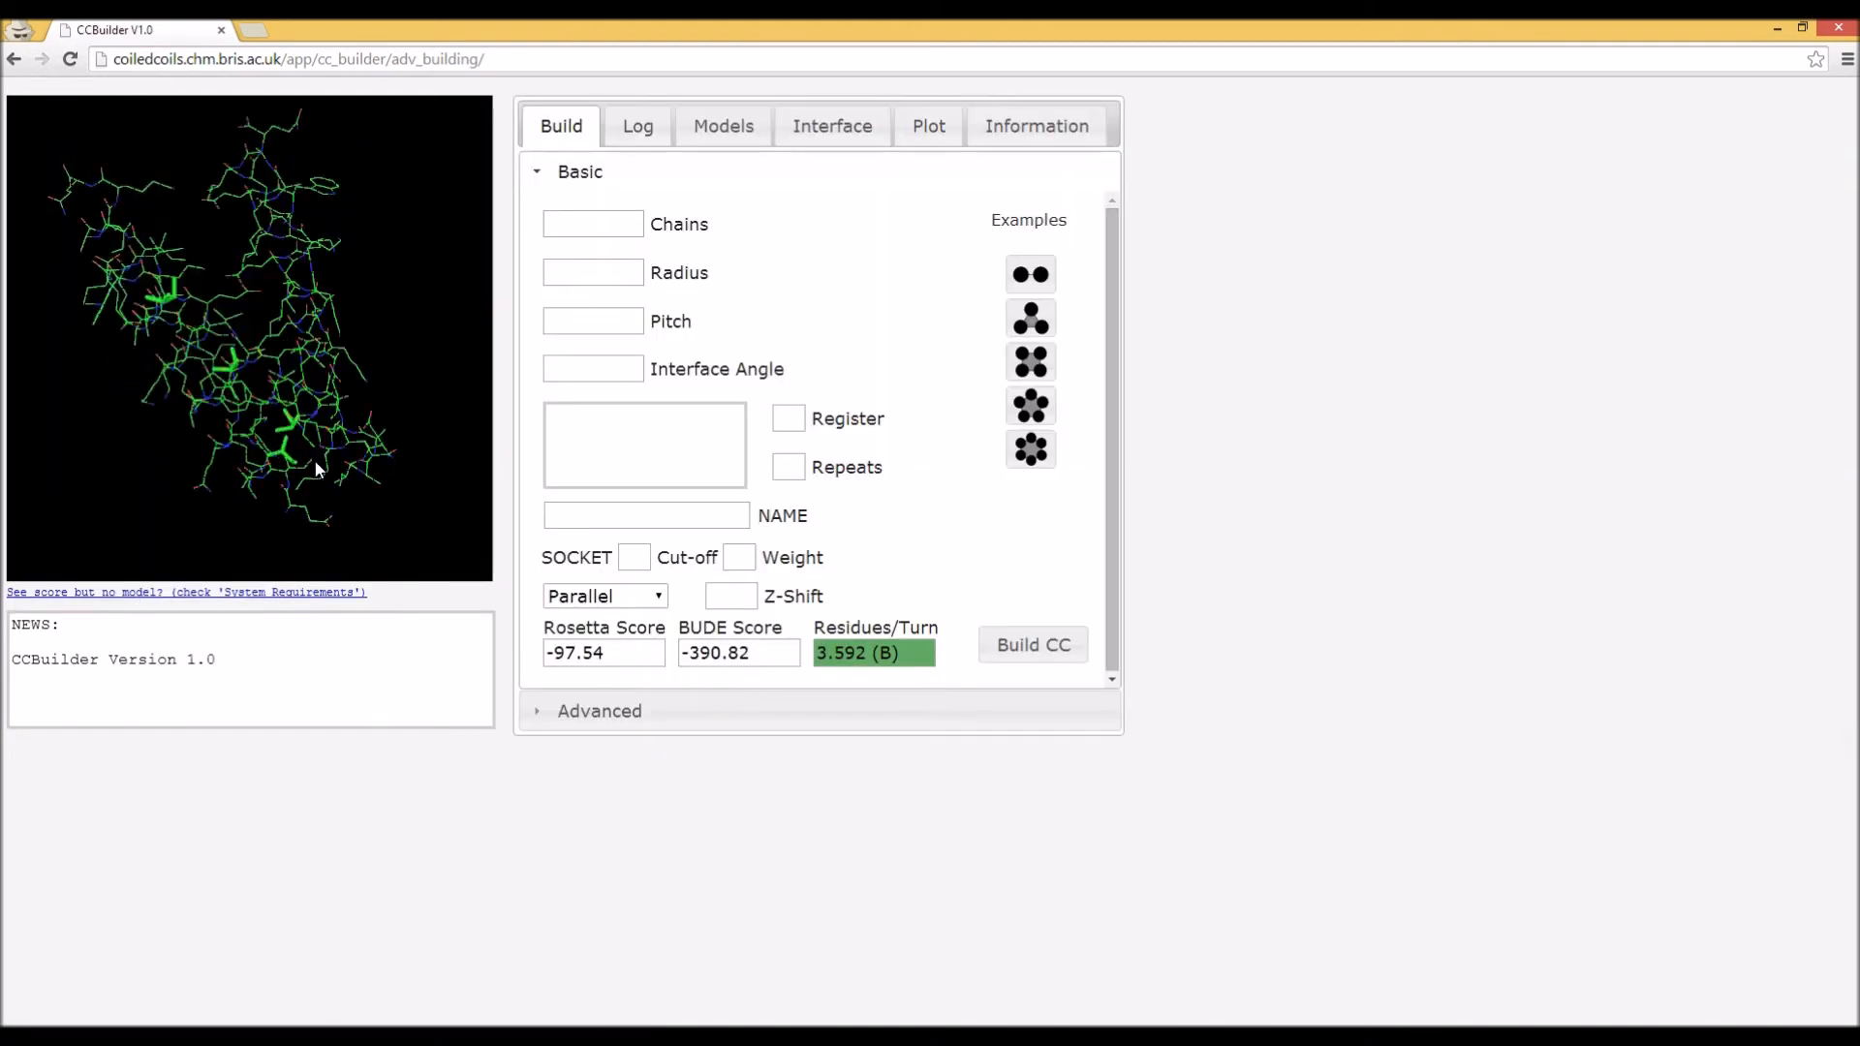
# - Set chain B's radius to 6.34, make chains B and C antiparallel (AP), rebuild the trimer, and view it from the side
pyautogui.click(689, 710)
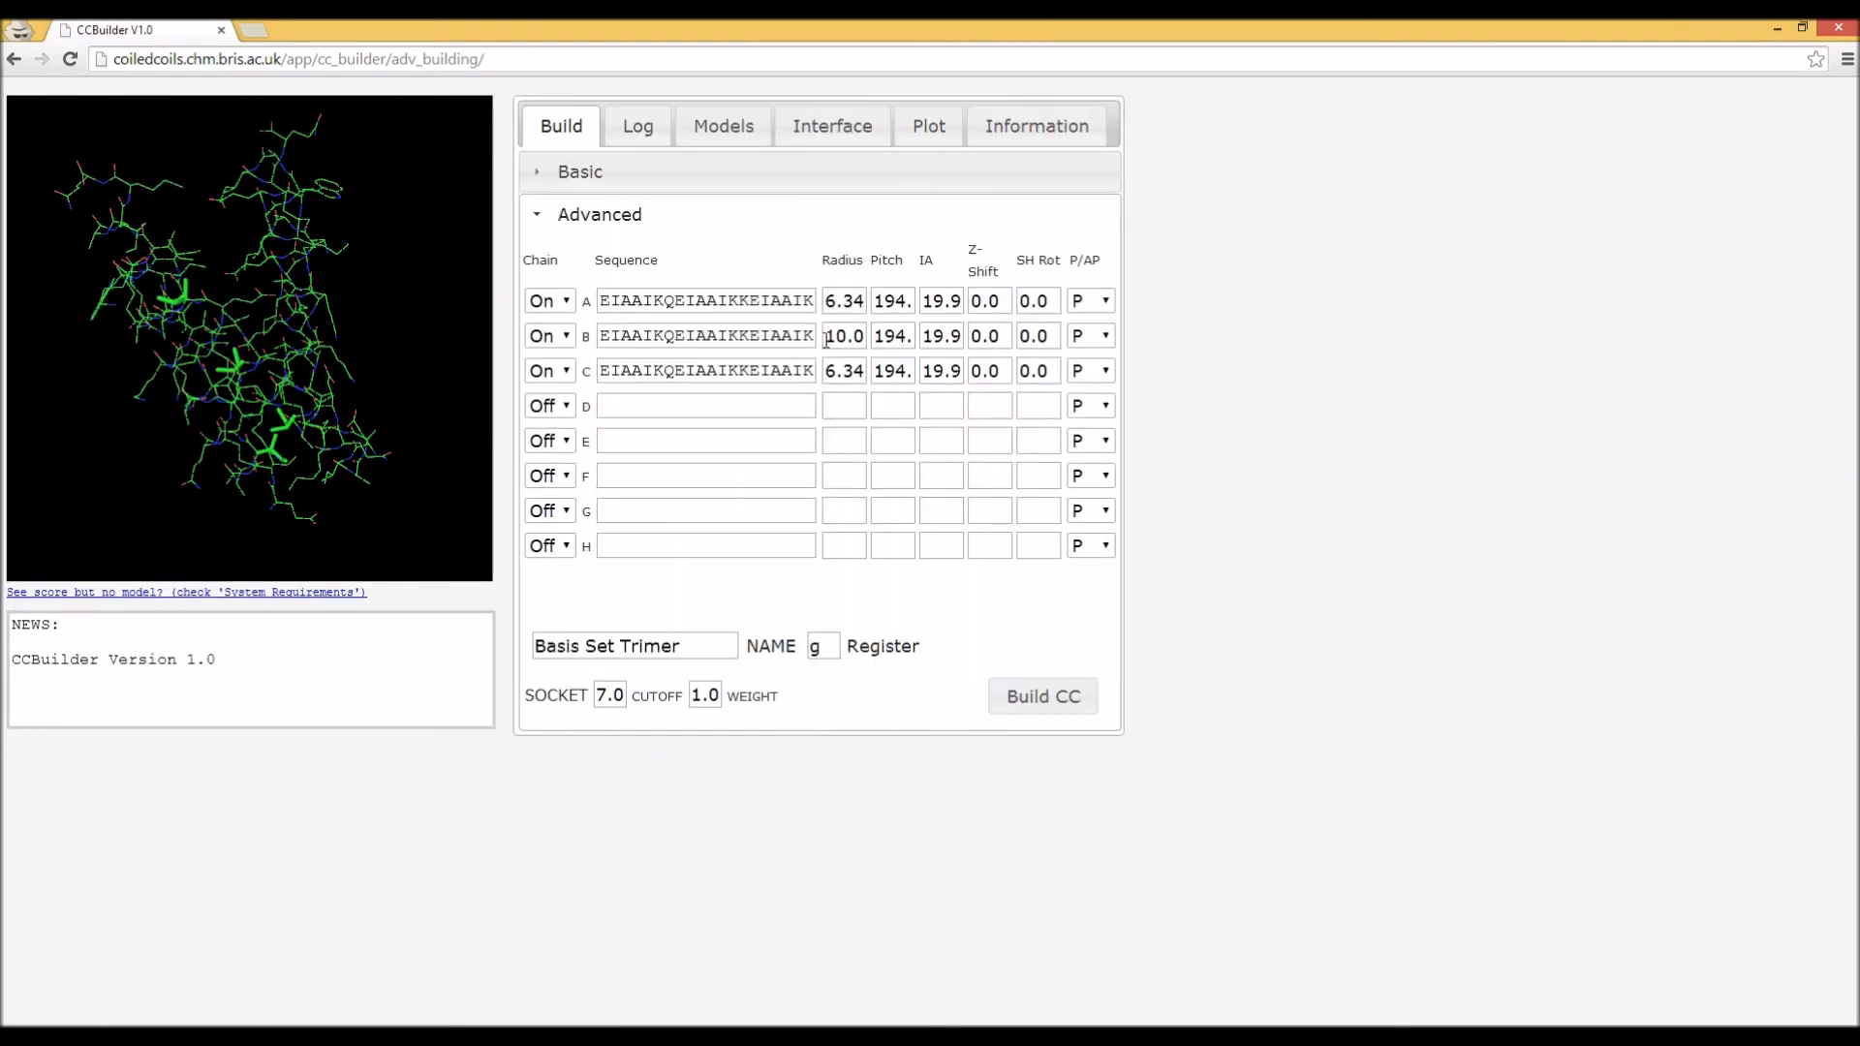
pyautogui.moveTo(892, 339); pyautogui.dragTo(923, 340)
pyautogui.write('6.34')
pyautogui.click(1082, 339)
pyautogui.click(1085, 381)
pyautogui.click(1087, 373)
pyautogui.click(1087, 416)
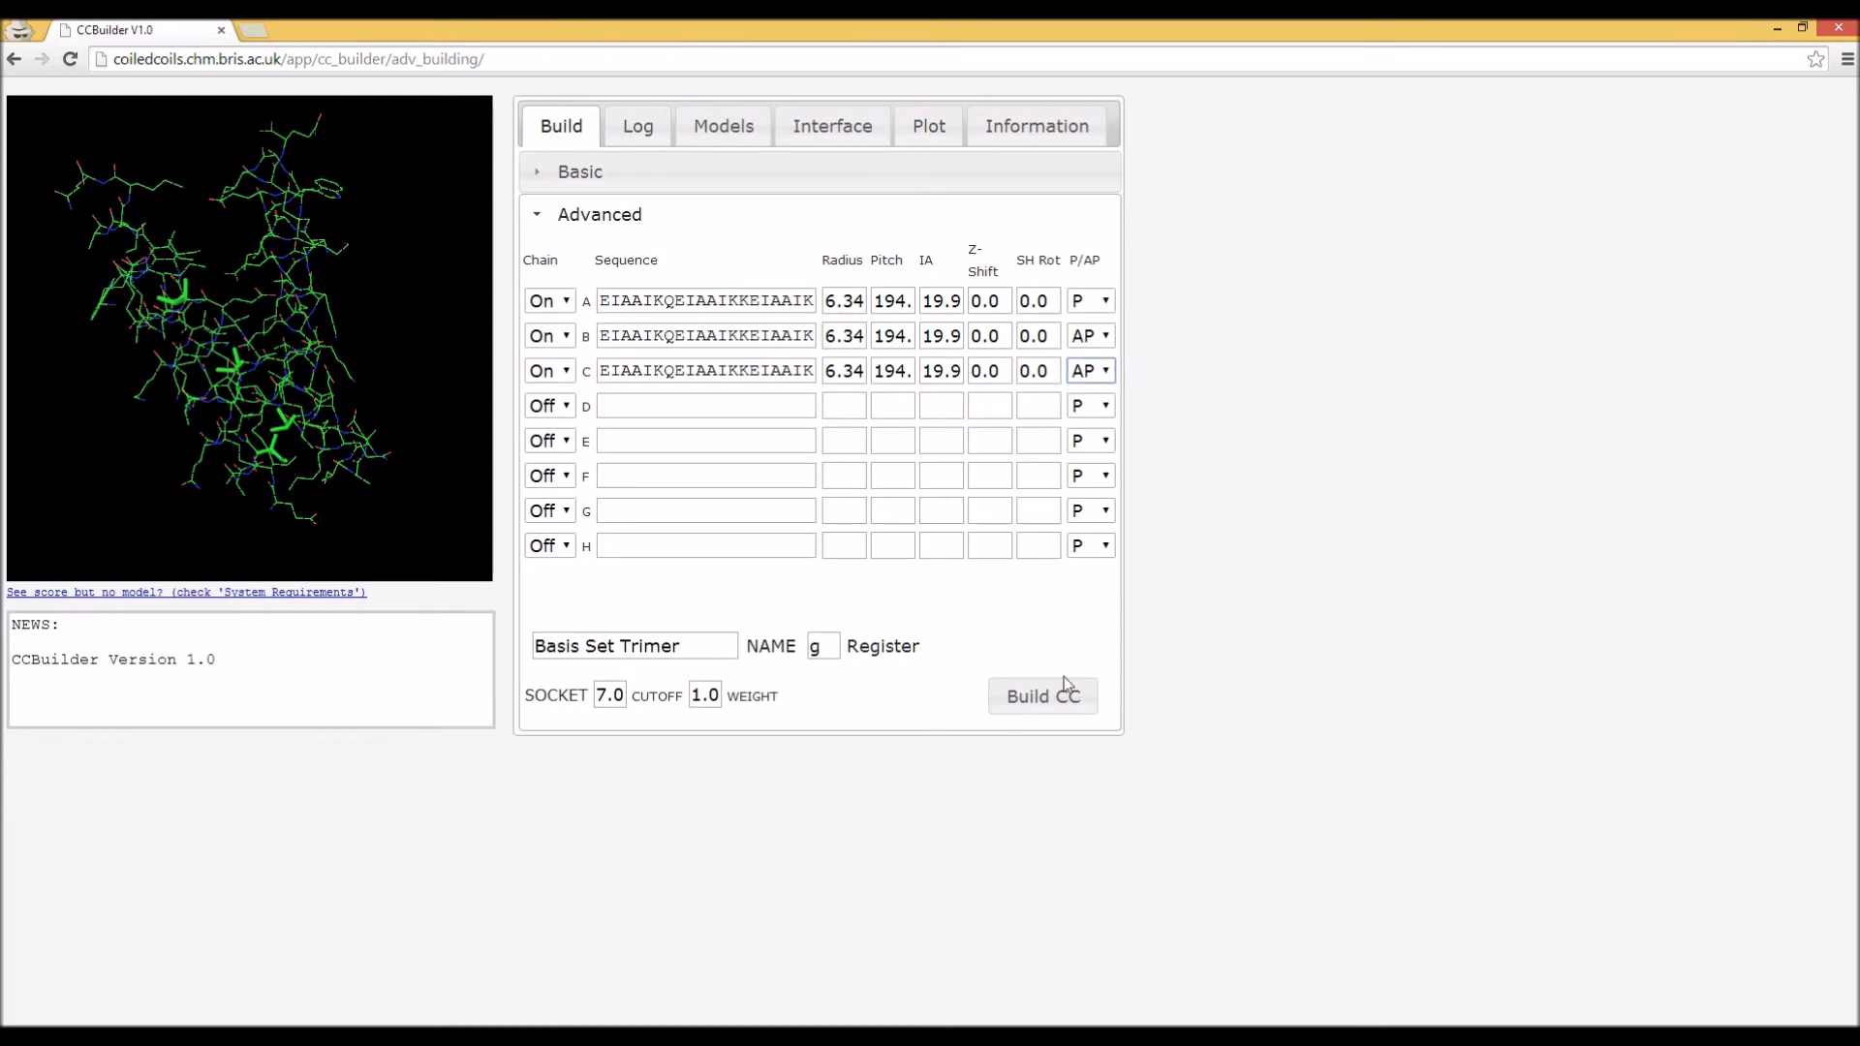
pyautogui.click(1044, 696)
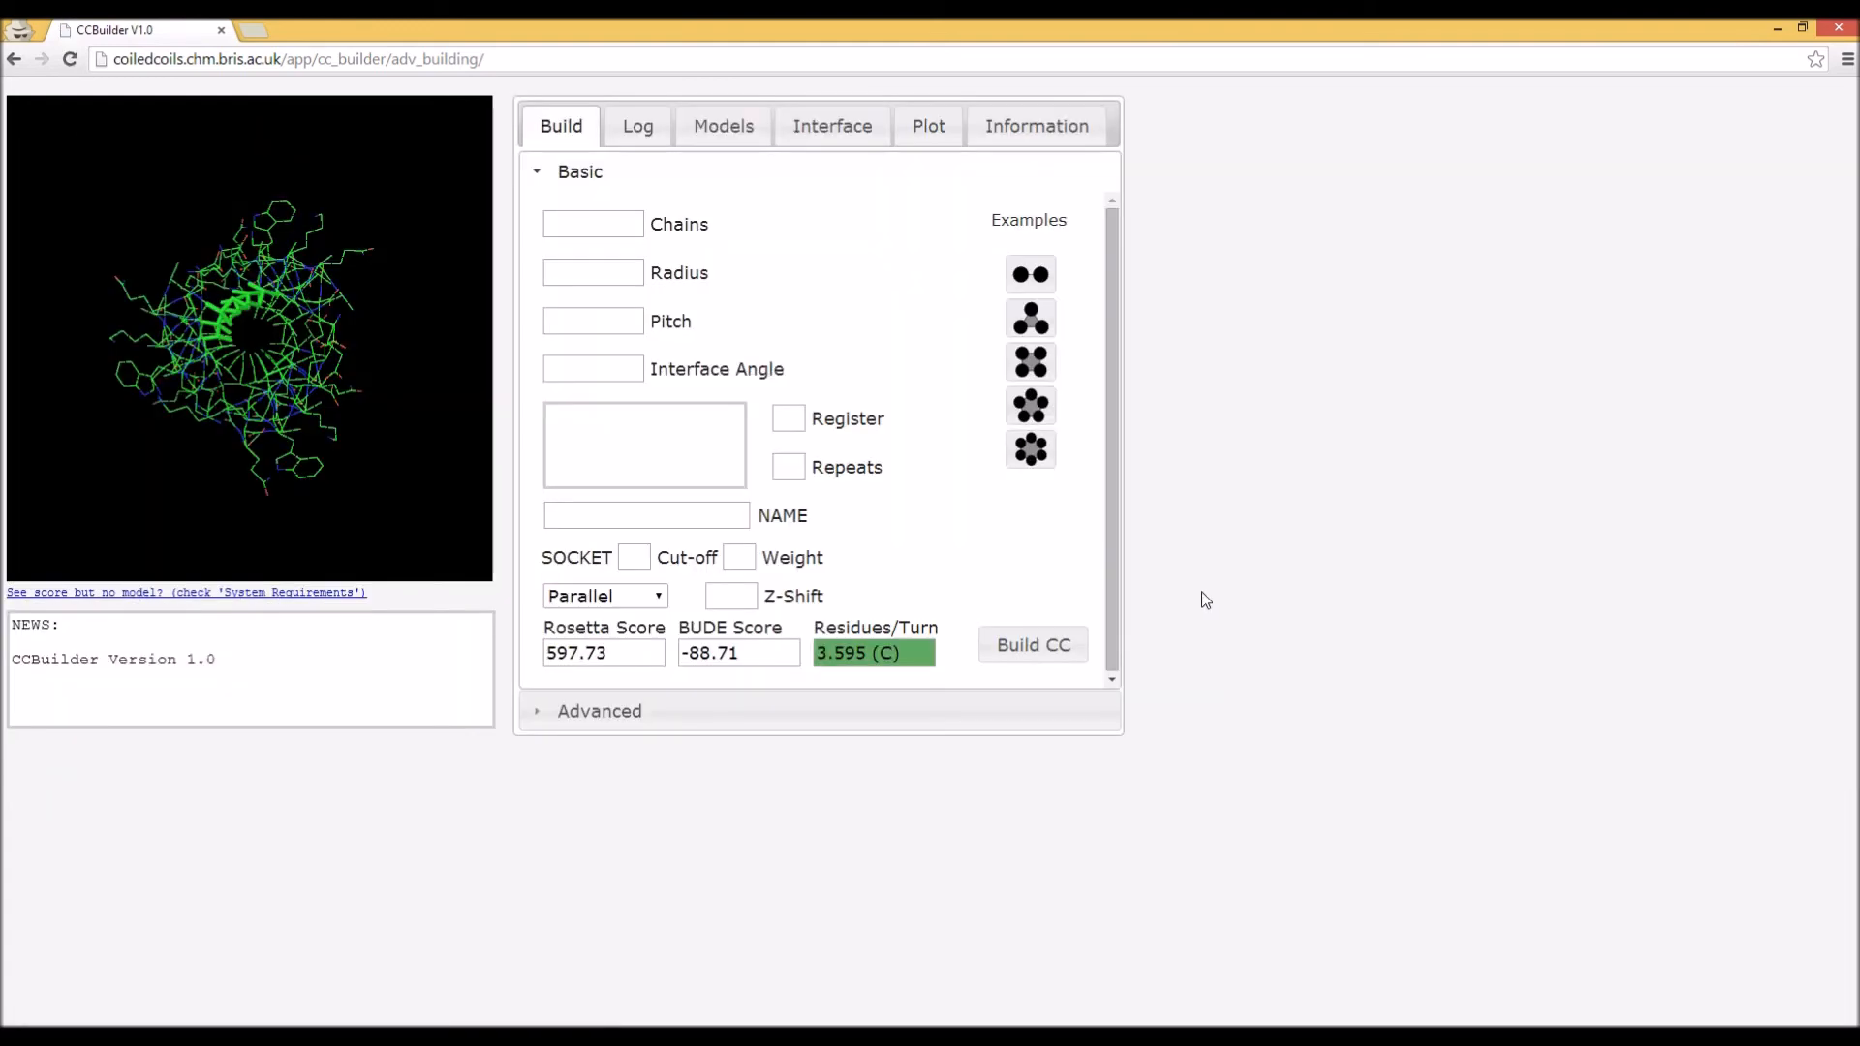
pyautogui.moveTo(325, 308); pyautogui.dragTo(330, 456)
# - Load the four-chain example and build the tetramer from its advanced per-chain parameters
pyautogui.click(600, 711)
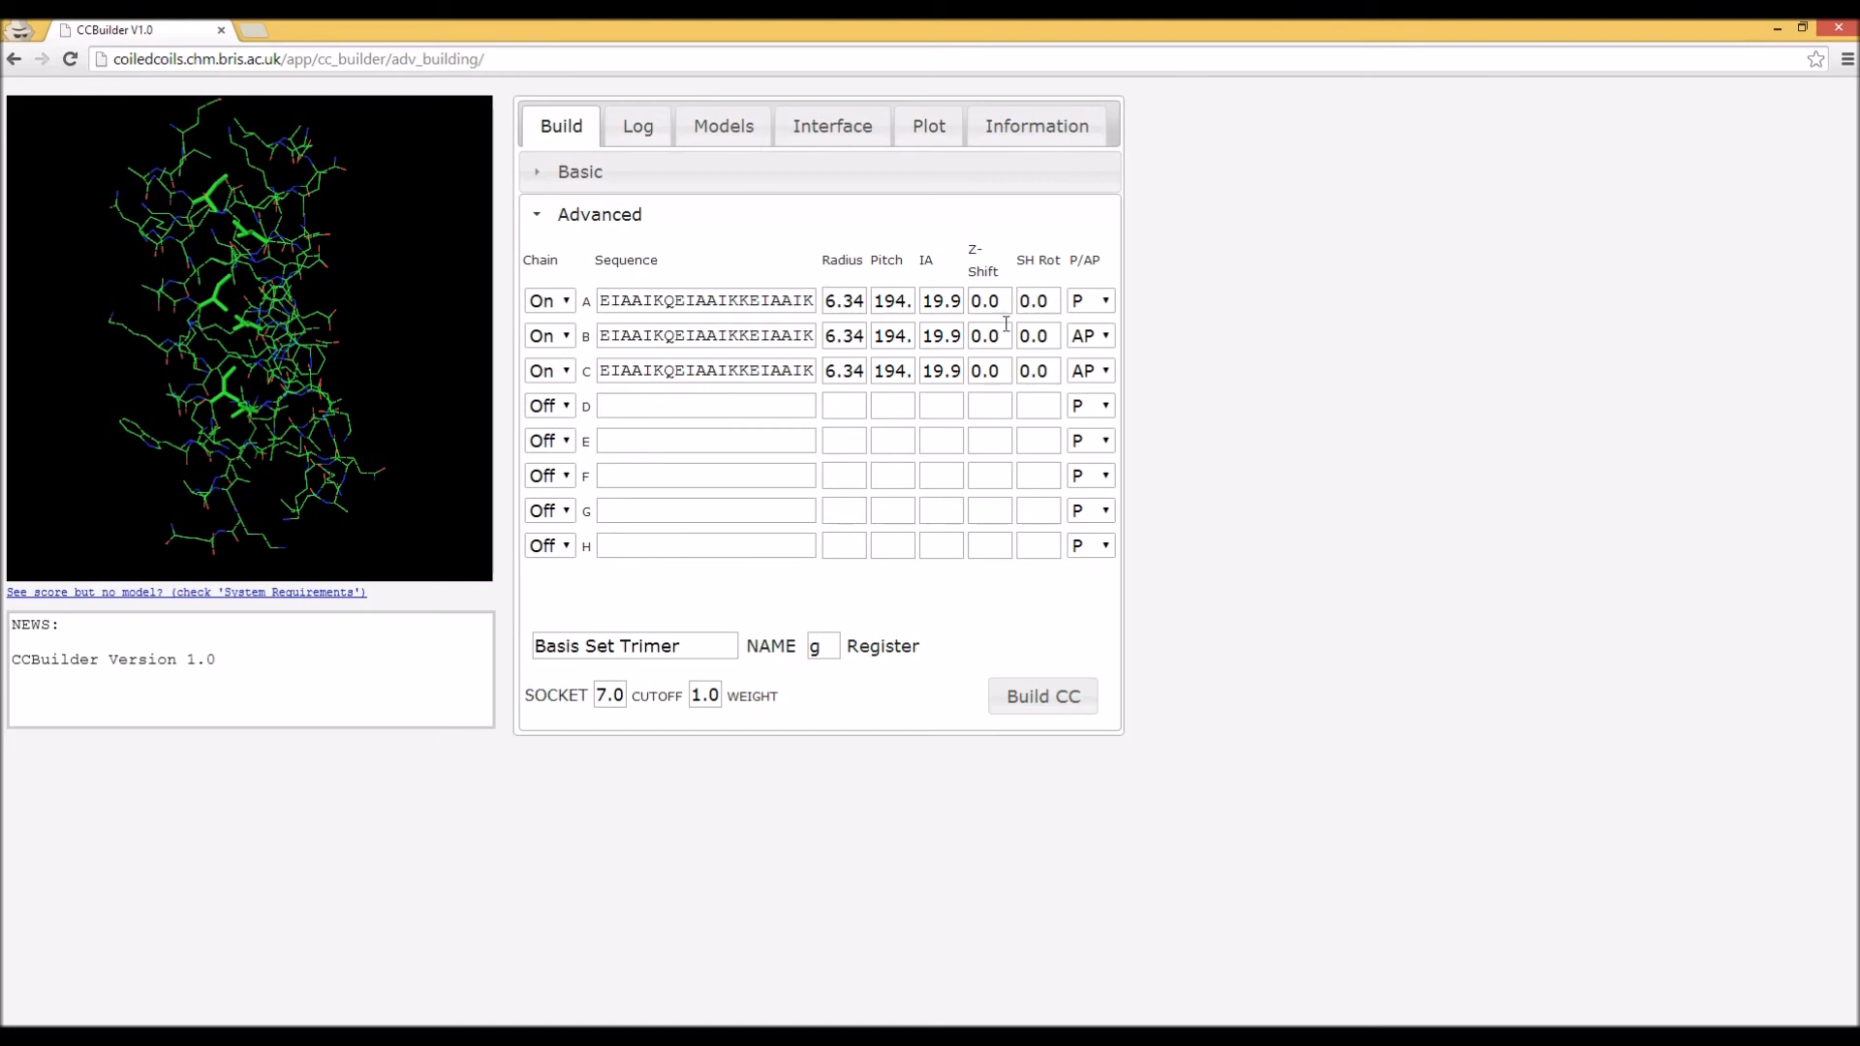
pyautogui.moveTo(868, 302); pyautogui.dragTo(801, 306)
pyautogui.click(648, 184)
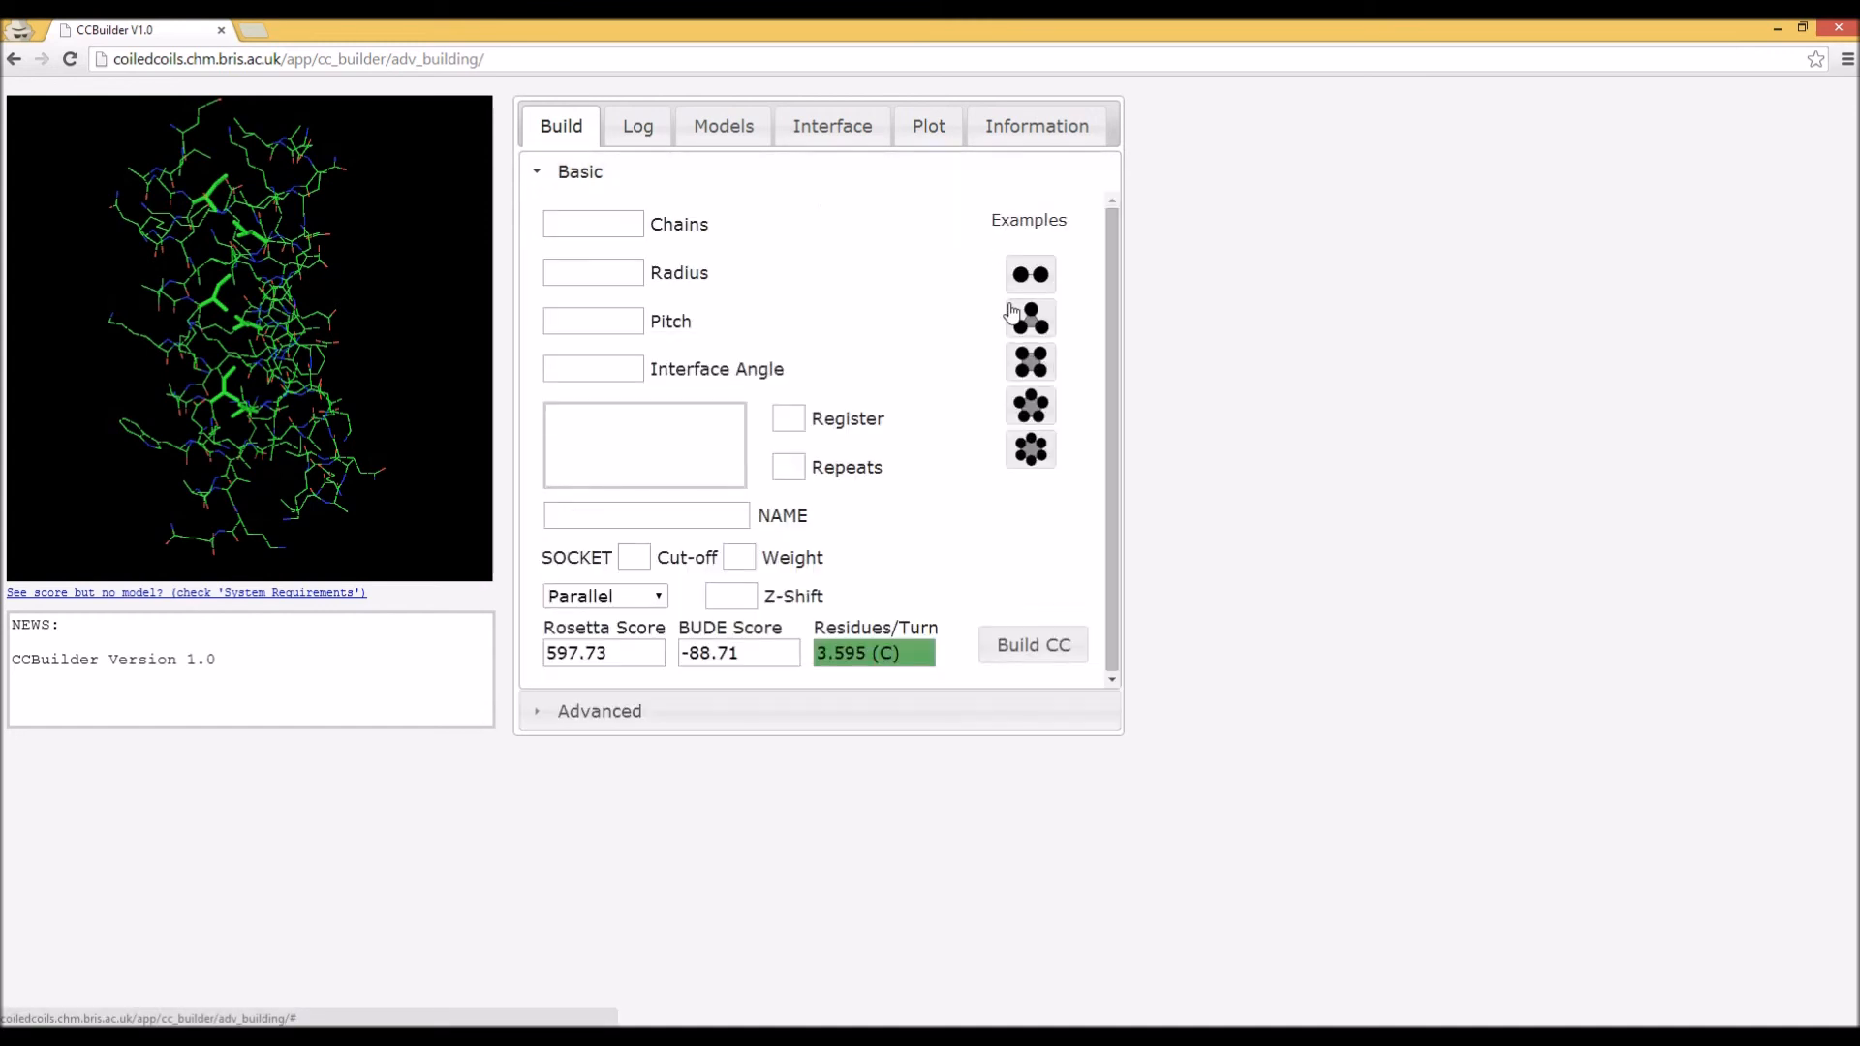
pyautogui.click(1030, 362)
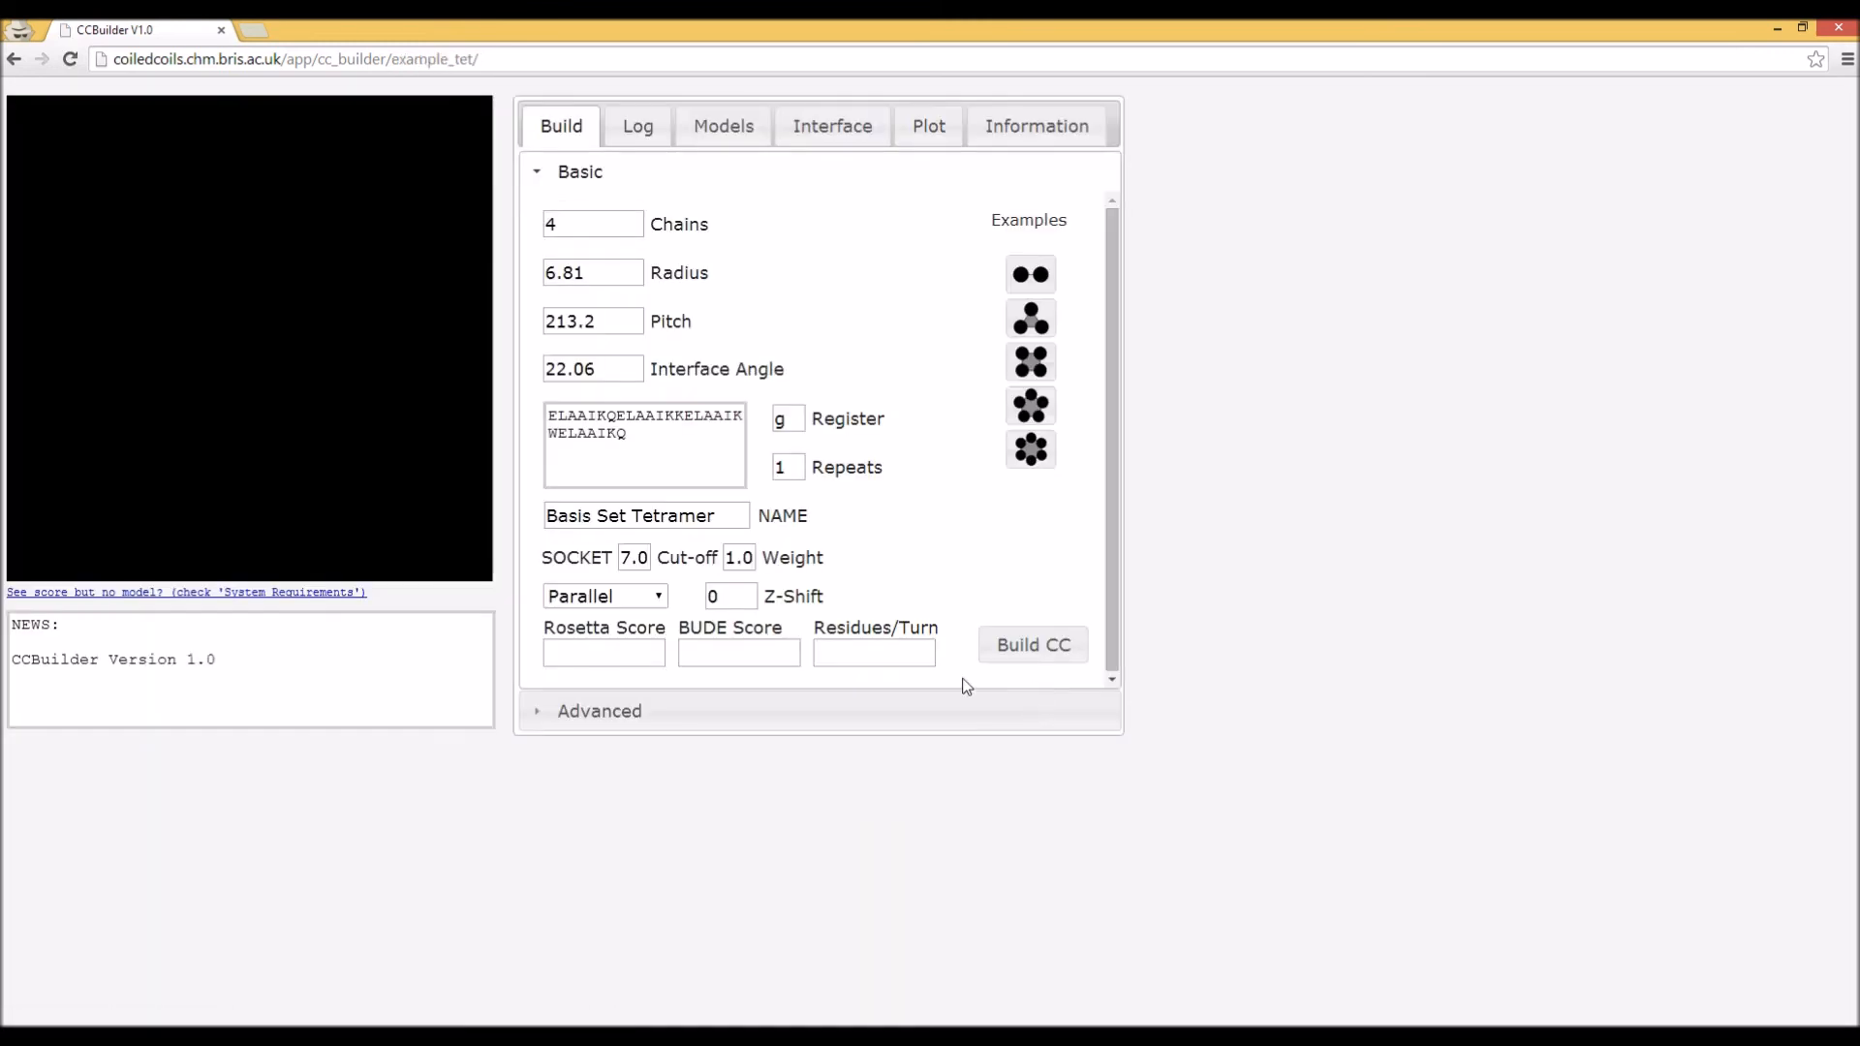
pyautogui.click(922, 710)
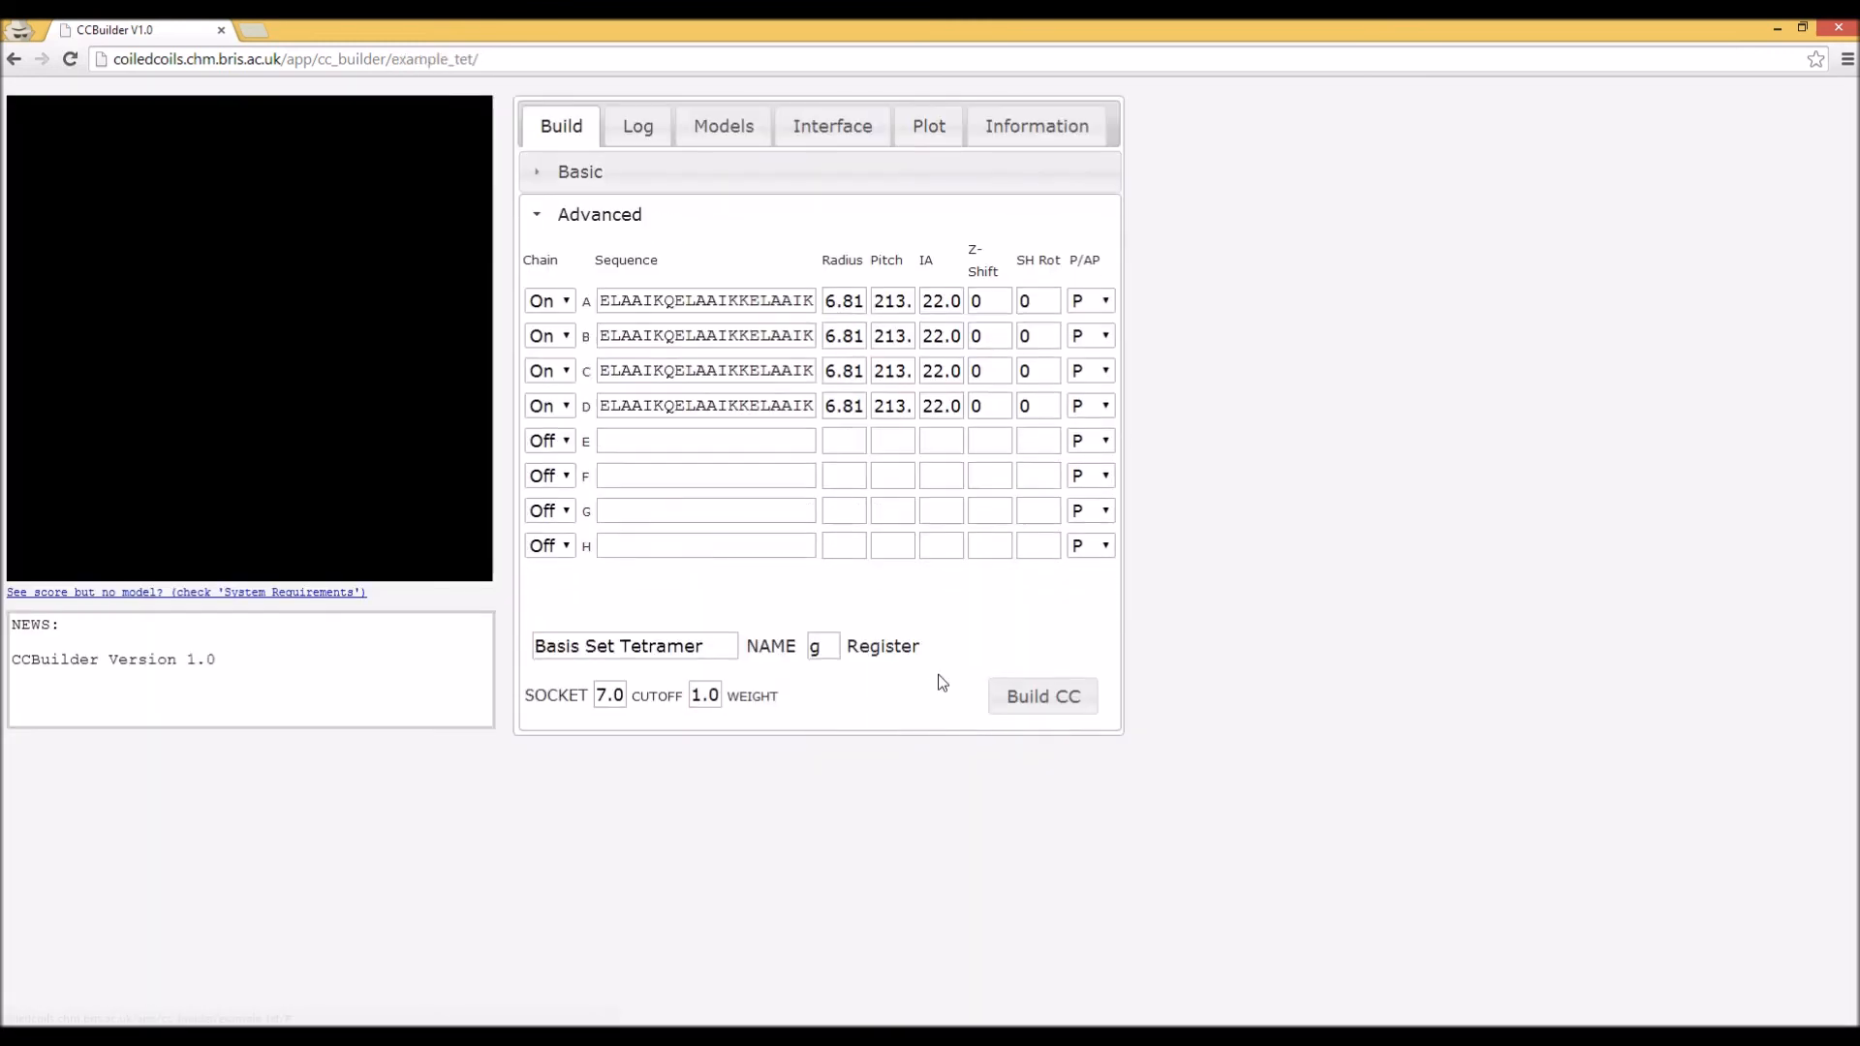
pyautogui.click(1019, 696)
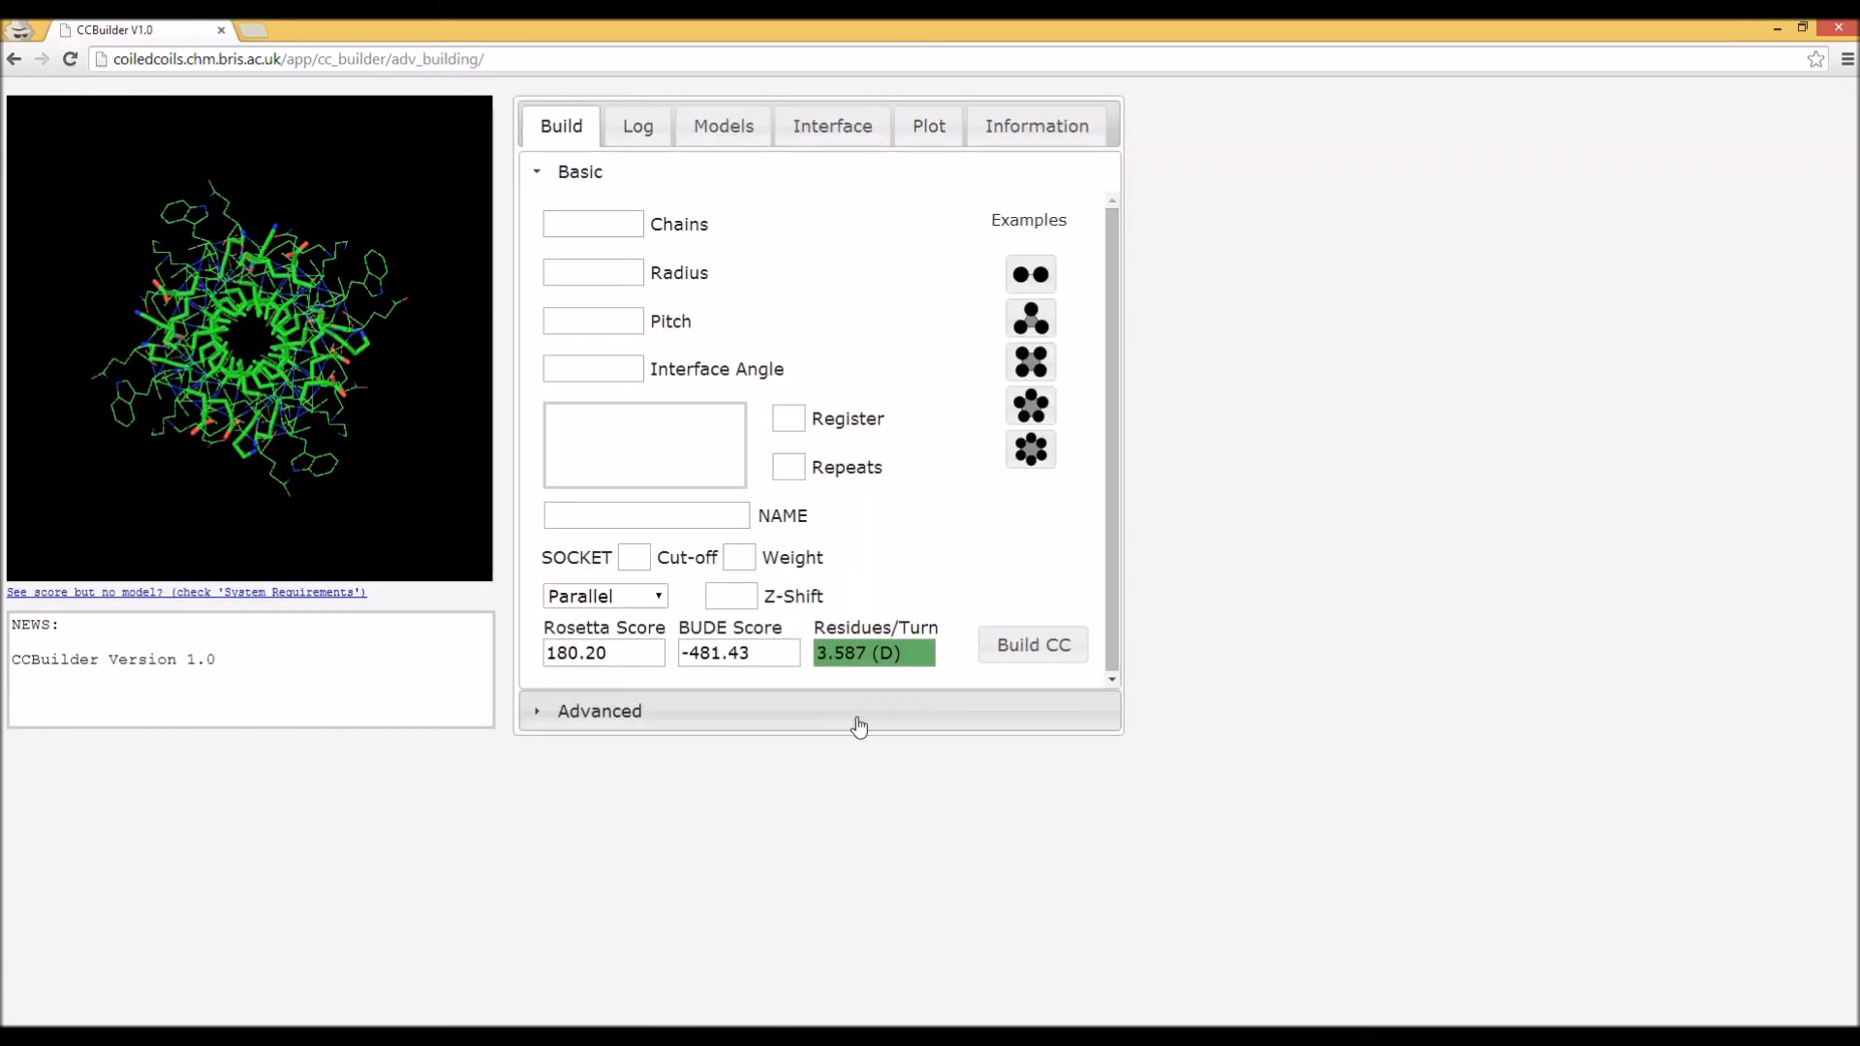
# - Set the SH Rot of chains A and C to 30 in the advanced parameters and rebuild the tetramer
pyautogui.click(859, 727)
pyautogui.moveTo(403, 531); pyautogui.dragTo(193, 334)
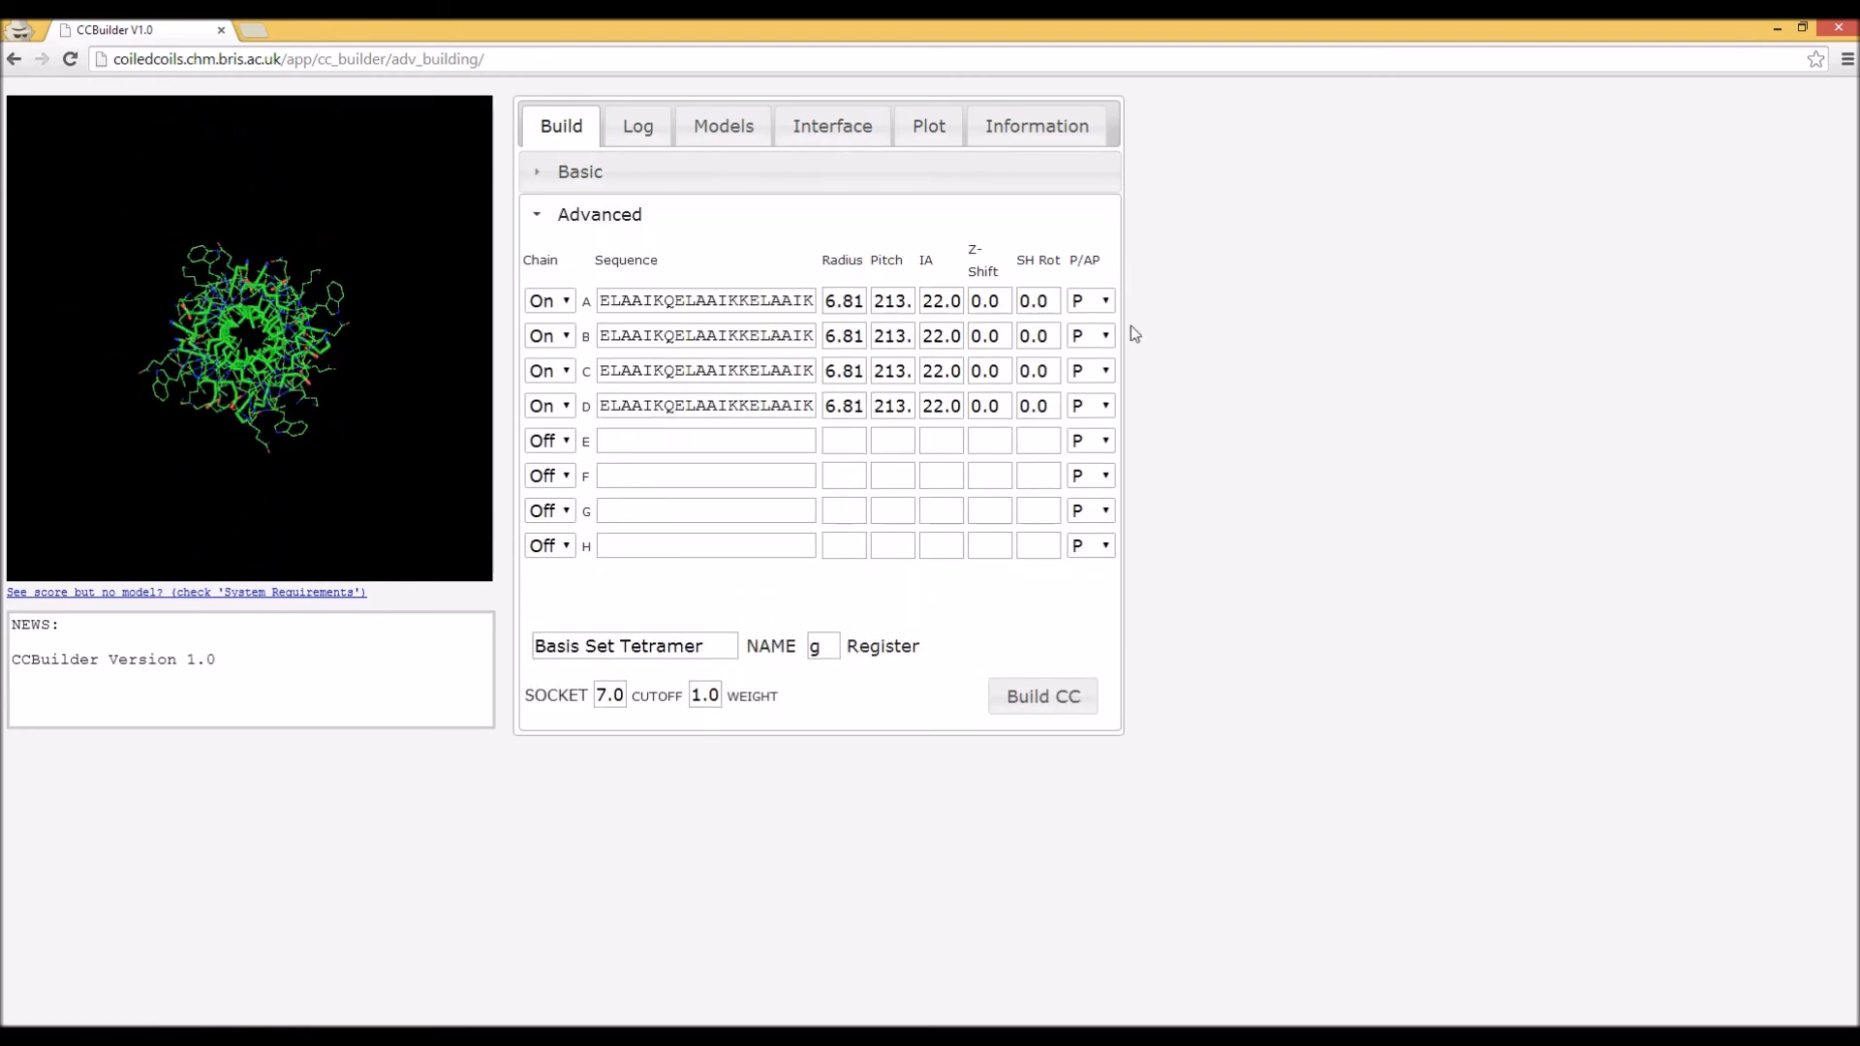
pyautogui.moveTo(1054, 302); pyautogui.dragTo(1004, 306)
pyautogui.write('30')
pyautogui.moveTo(1050, 371); pyautogui.dragTo(978, 374)
pyautogui.write('30')
pyautogui.click(1033, 699)
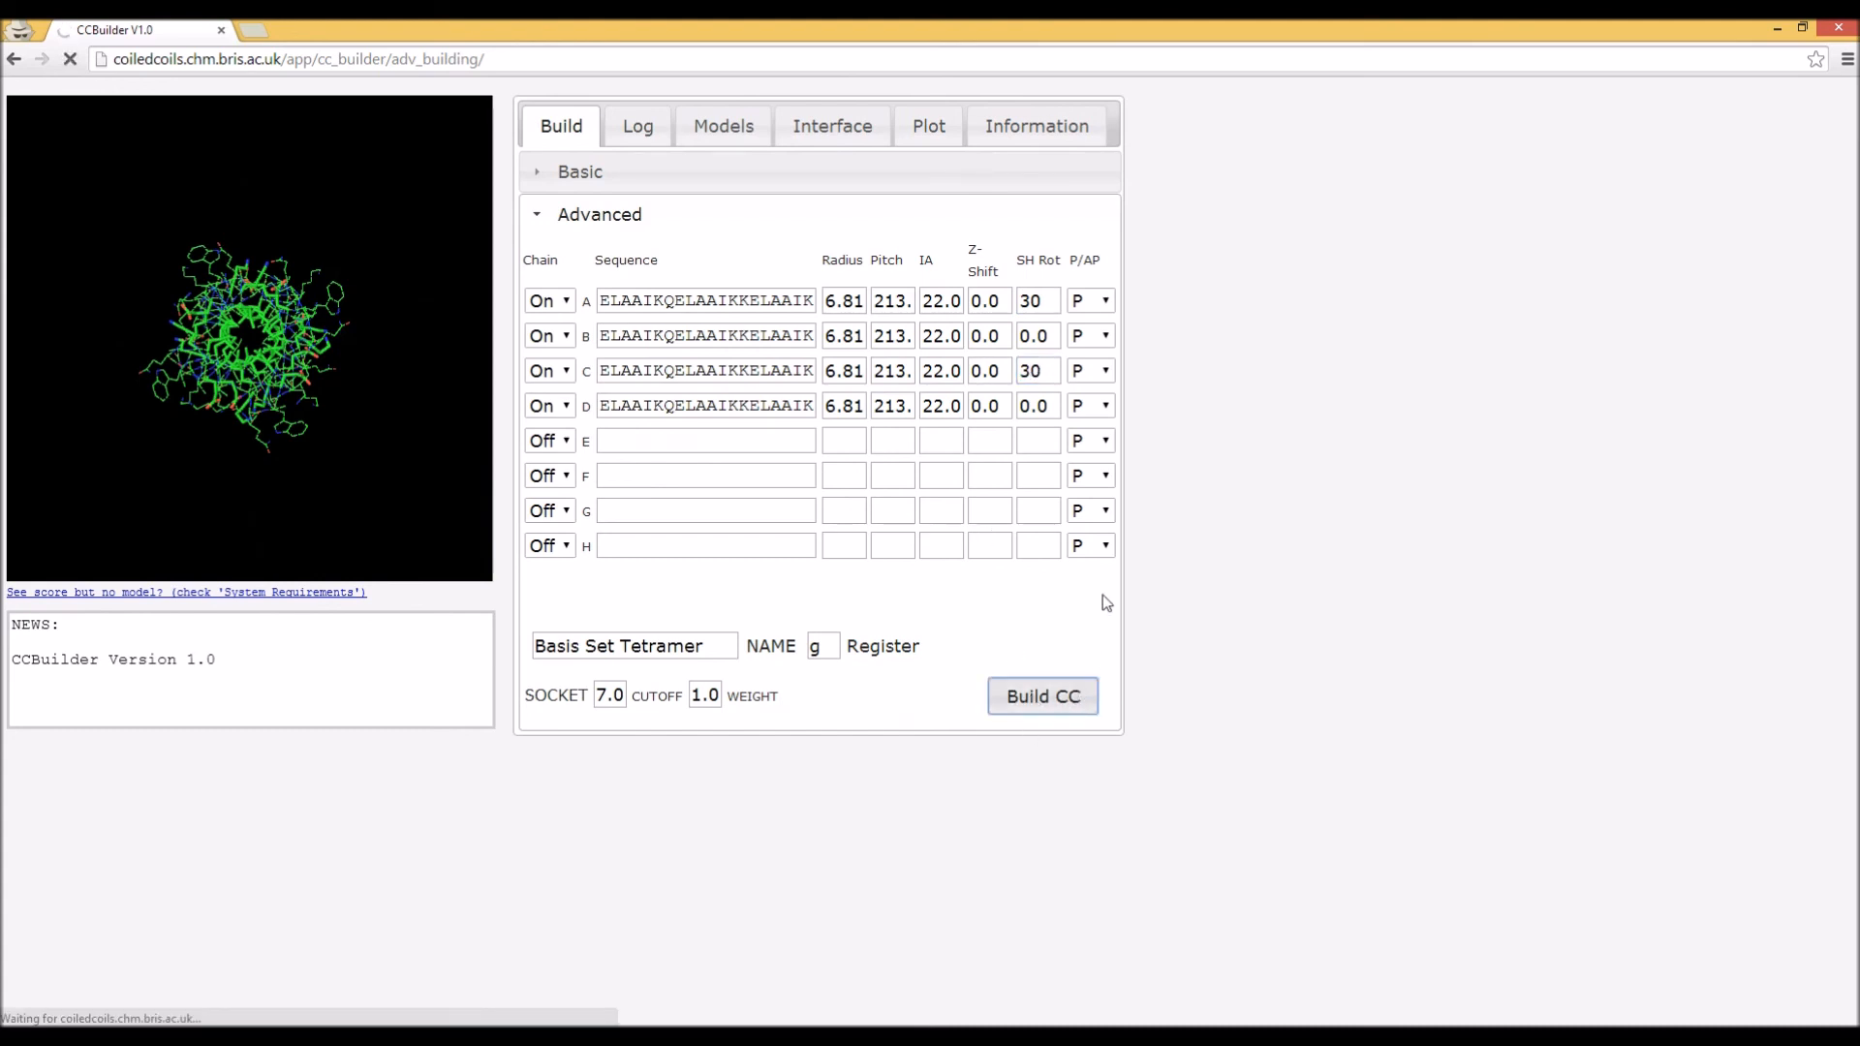
# - Inspect the rotated-helix tetramer from the side and open its advanced per-chain parameters
pyautogui.moveTo(317, 256)
pyautogui.mouseDown()
pyautogui.moveTo(346, 488)
pyautogui.moveTo(317, 256)
pyautogui.mouseUp()
pyautogui.scroll(-2, 317, 256)
pyautogui.scroll(-3, 317, 256)
pyautogui.moveTo(291, 405)
pyautogui.mouseDown()
pyautogui.moveTo(299, 375)
pyautogui.moveTo(301, 407)
pyautogui.moveTo(225, 384)
pyautogui.moveTo(264, 388)
pyautogui.mouseUp()
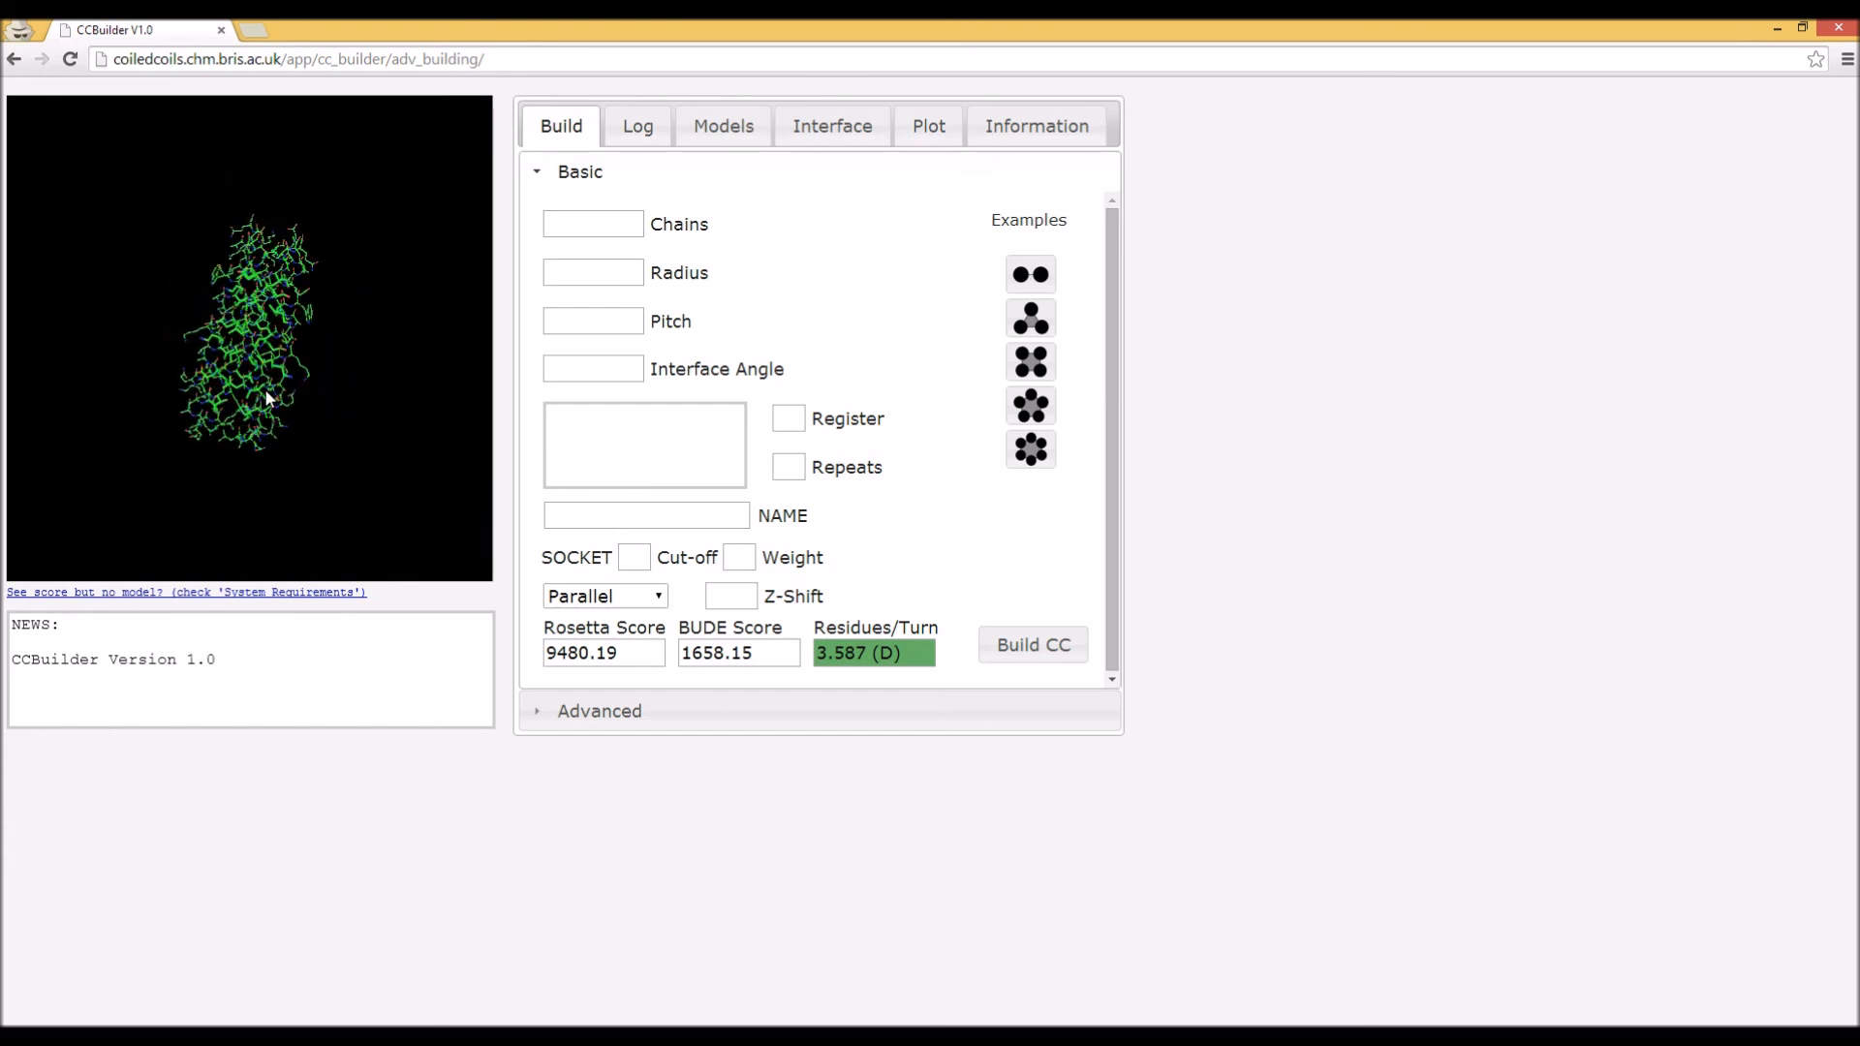
pyautogui.click(600, 712)
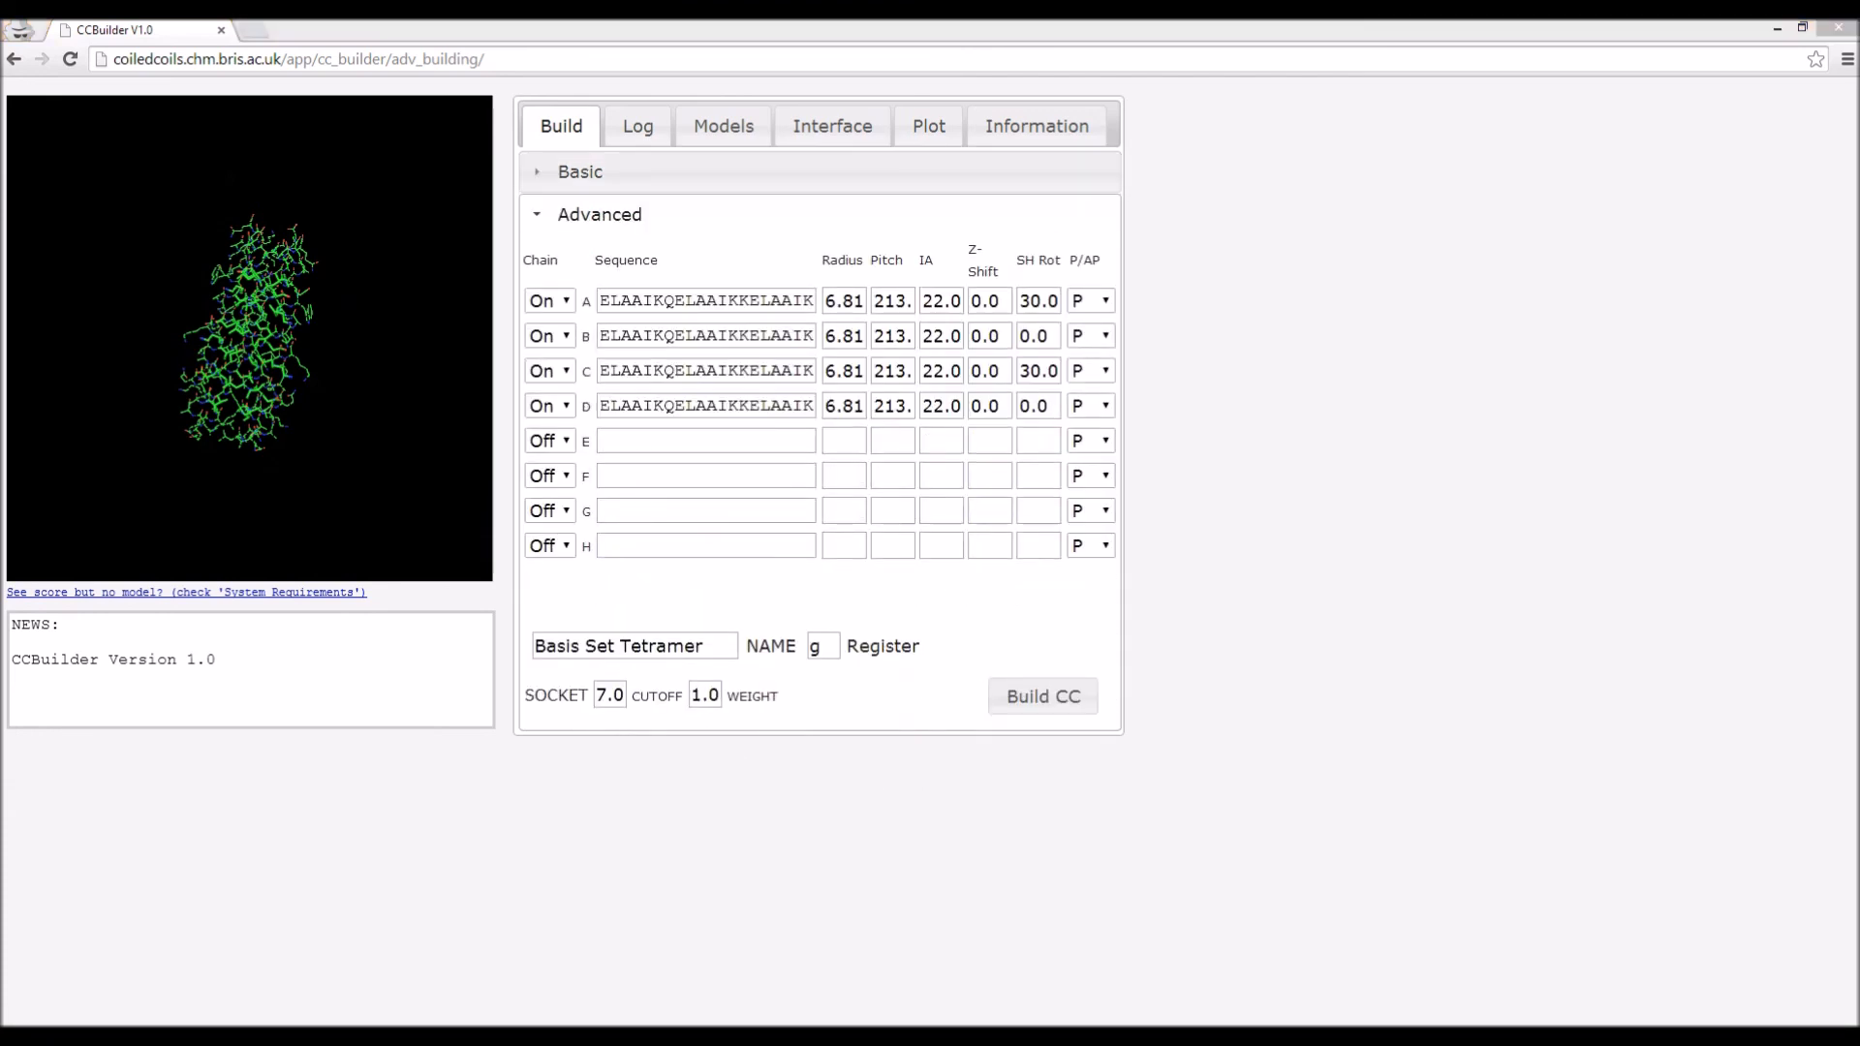